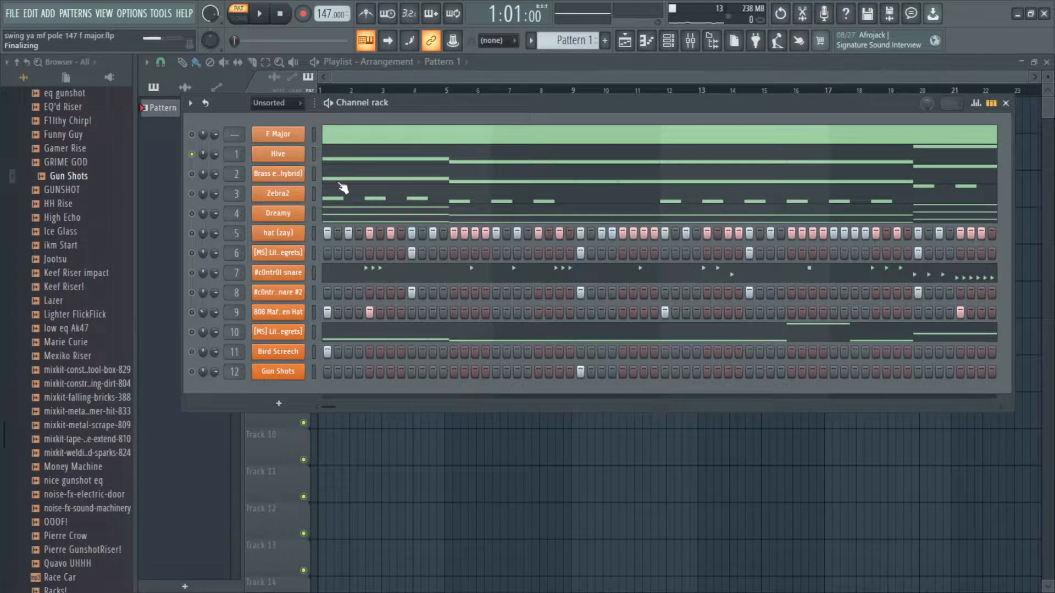
Step: Open the Hive channel's piano roll and plugin window and play back its melody
click(343, 160)
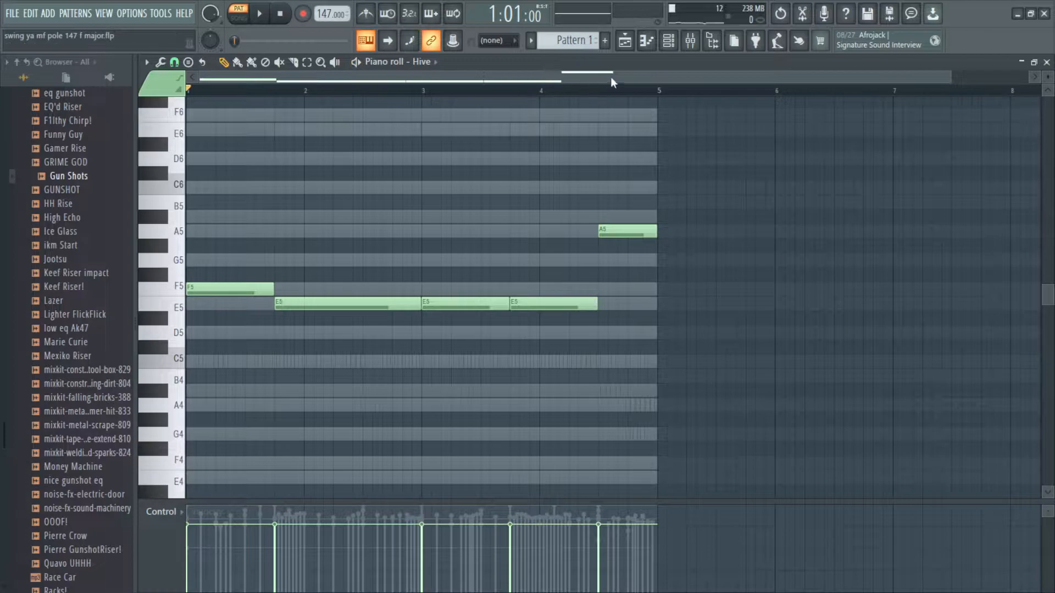
click(669, 40)
click(298, 156)
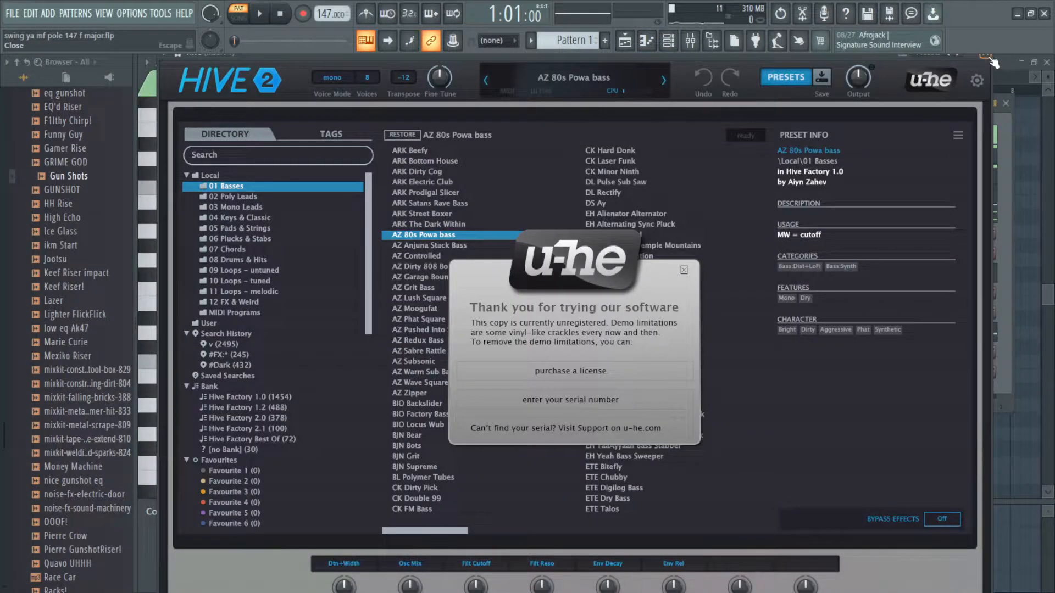
click(993, 63)
key(F6)
key(space)
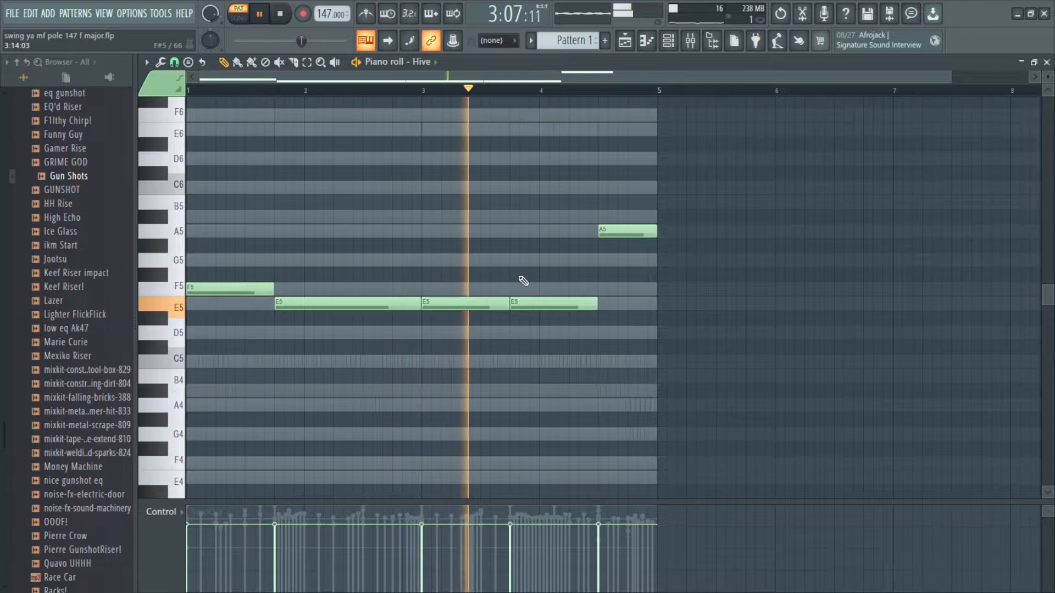
key(space)
click(1047, 63)
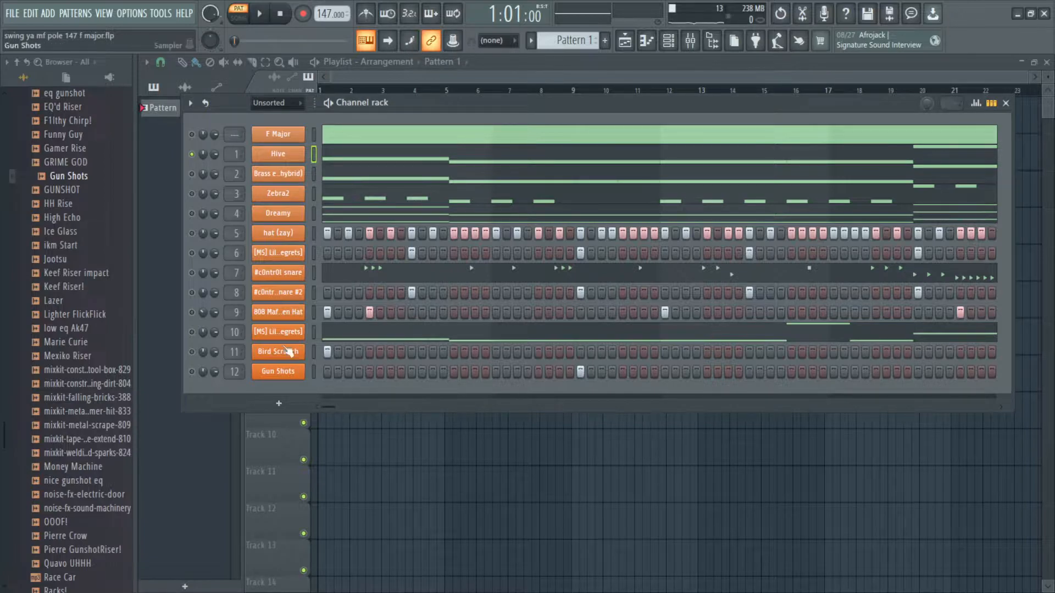
key(F6)
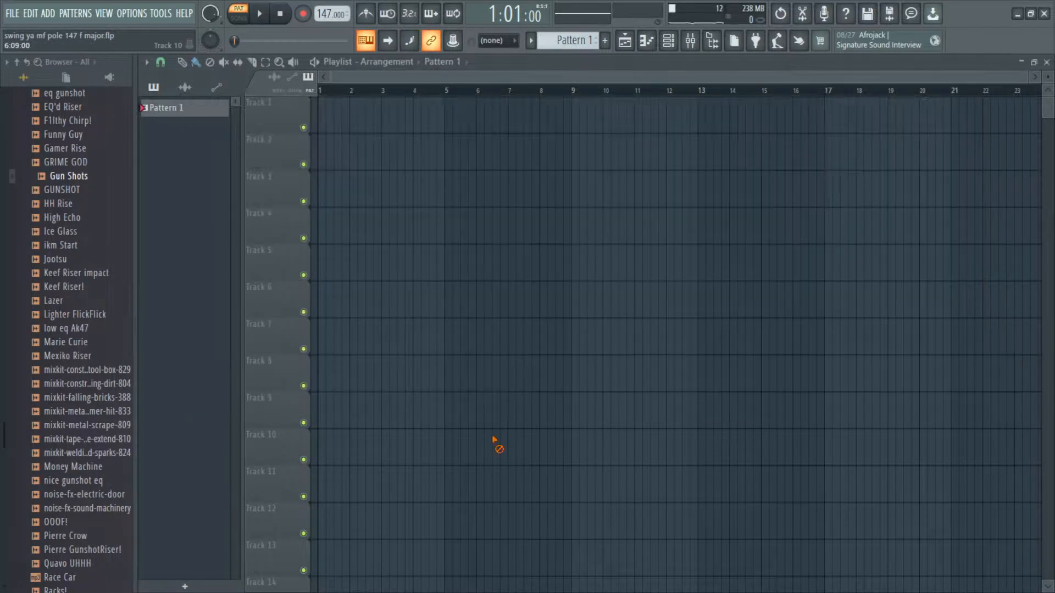
Step: Split Pattern 1 by channel so each instrument gets its own pattern on a separate playlist track
right_click(201, 112)
click(280, 326)
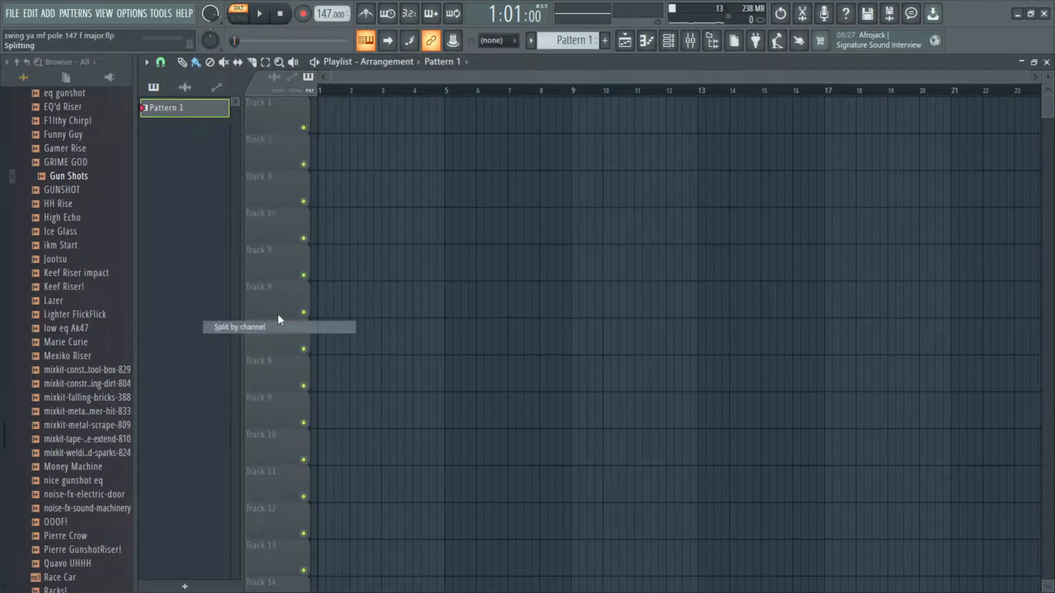
shift+click(196, 353)
drag(195, 310, 340, 107)
ctrl+click(607, 300)
scroll(426, 165, up, 2)
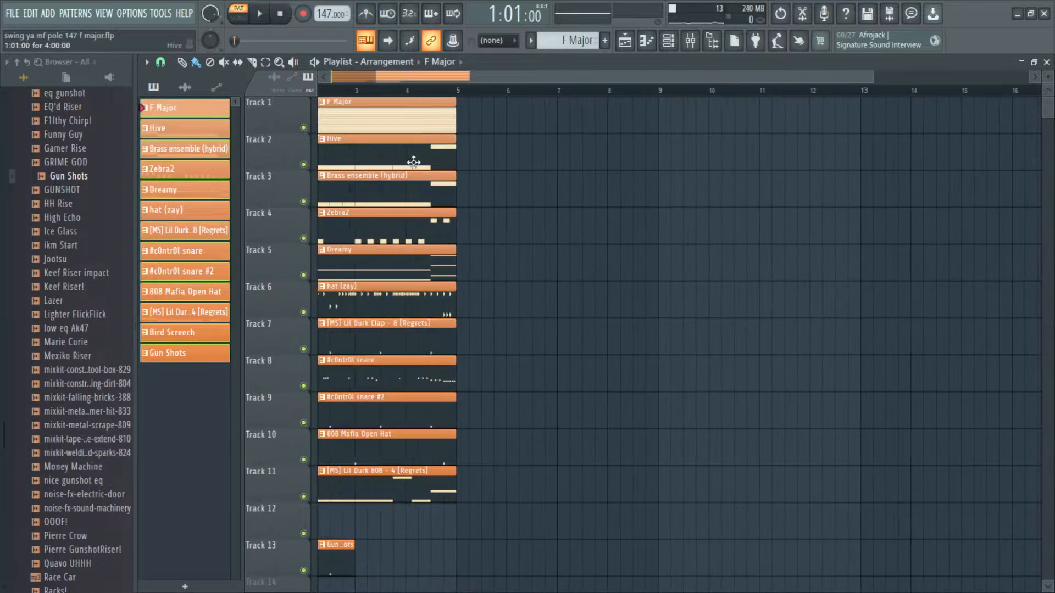
Step: Consolidate the Hive pattern clip into a rendered audio clip
ctrl+click(416, 163)
key(ctrl+alt+c)
click(625, 482)
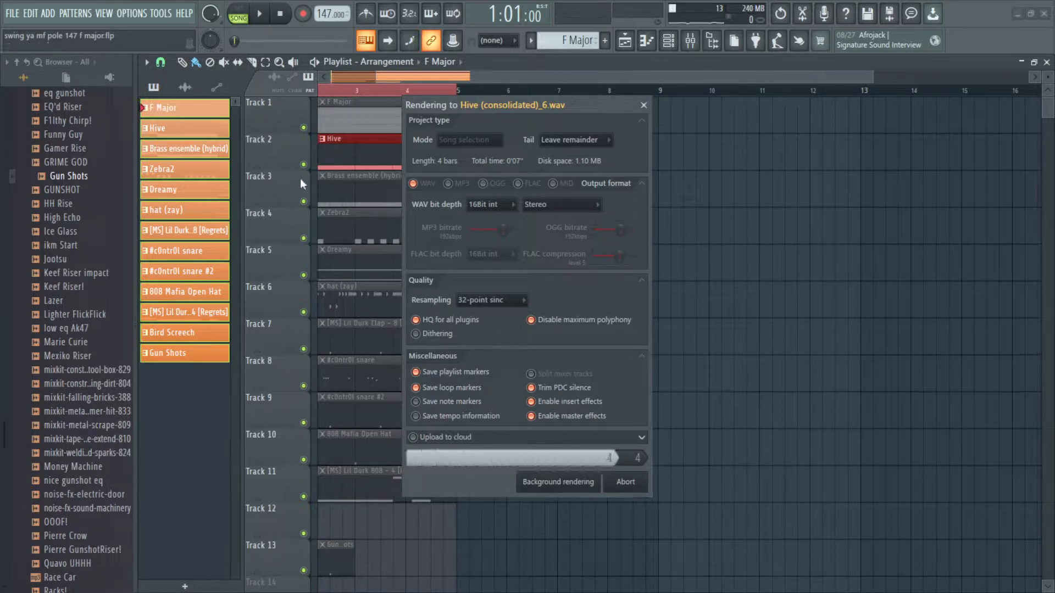
scroll(367, 169, up, 3)
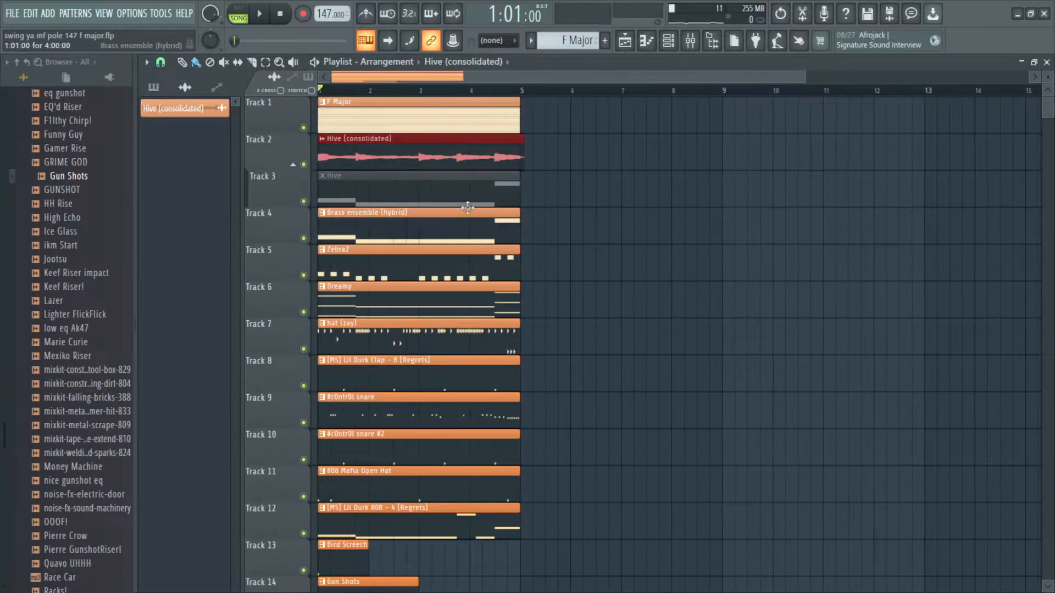
click(479, 226)
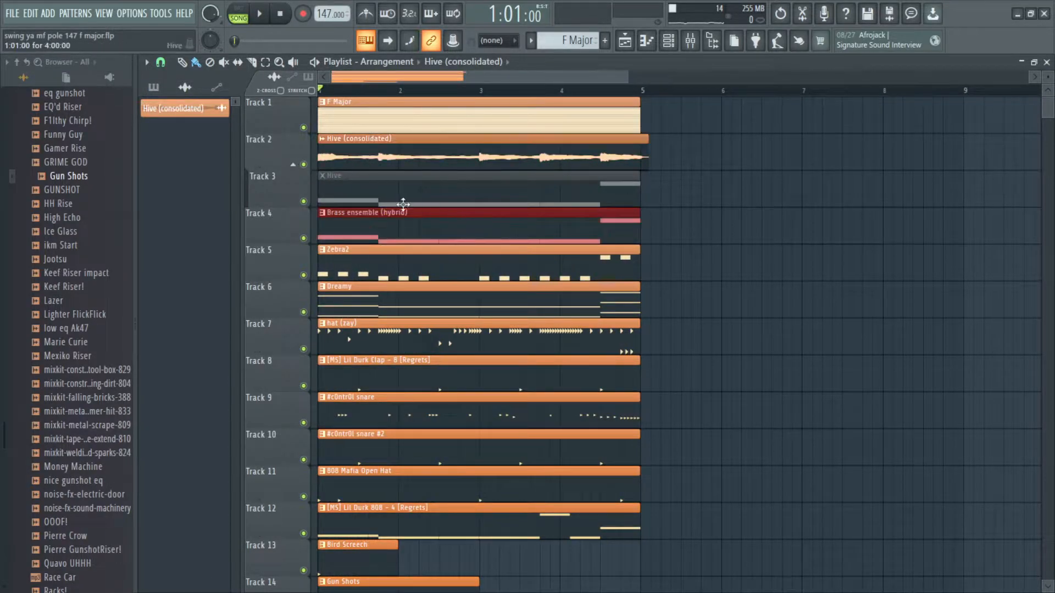
scroll(359, 224, down, 2)
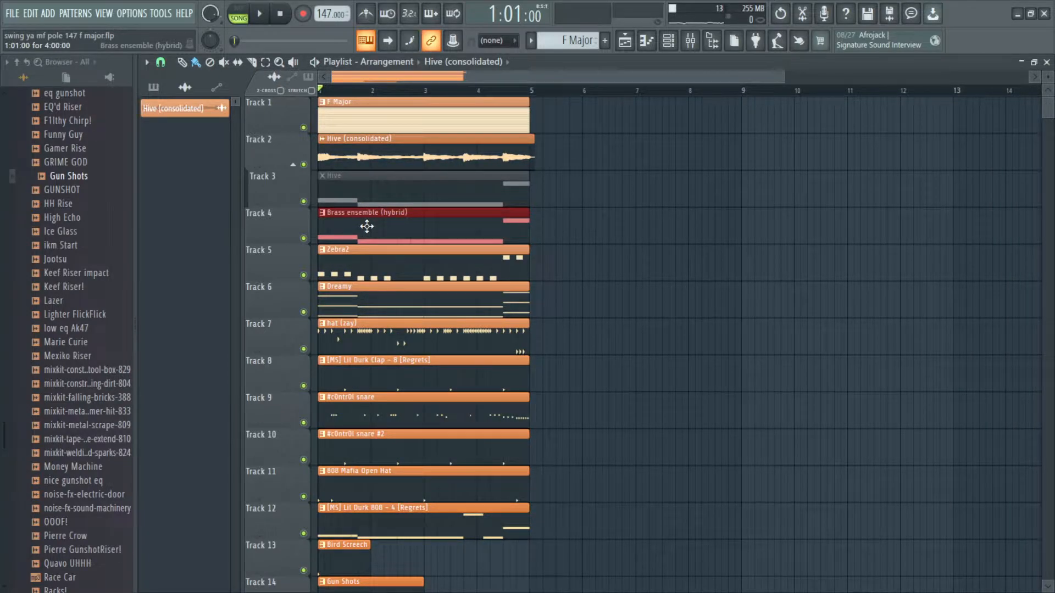
scroll(610, 163, up, 6)
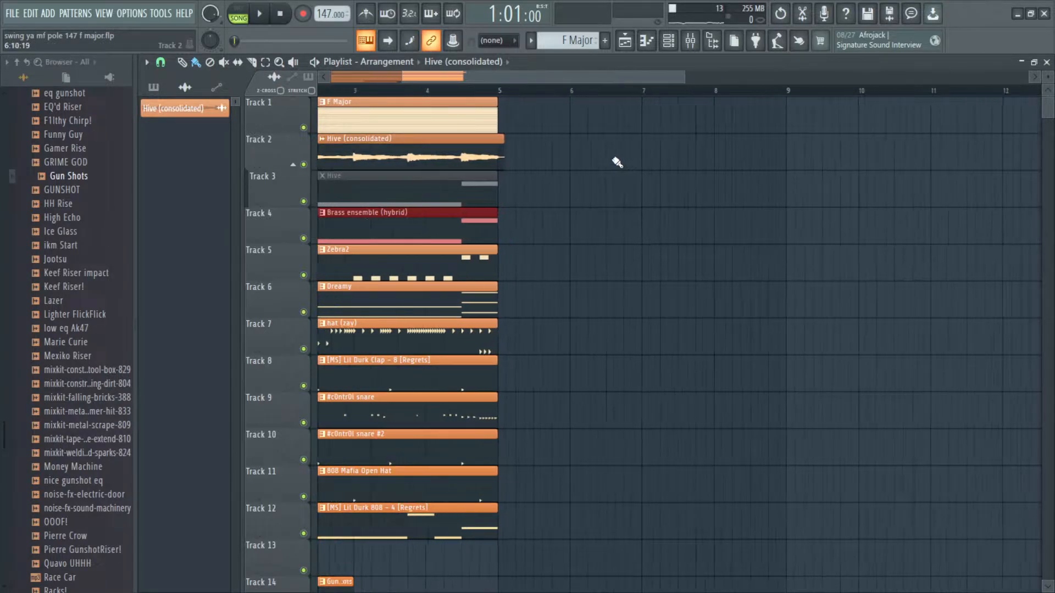
ctrl+click(519, 194)
scroll(391, 166, up, 2)
scroll(389, 166, up, 2)
drag(482, 201, 544, 185)
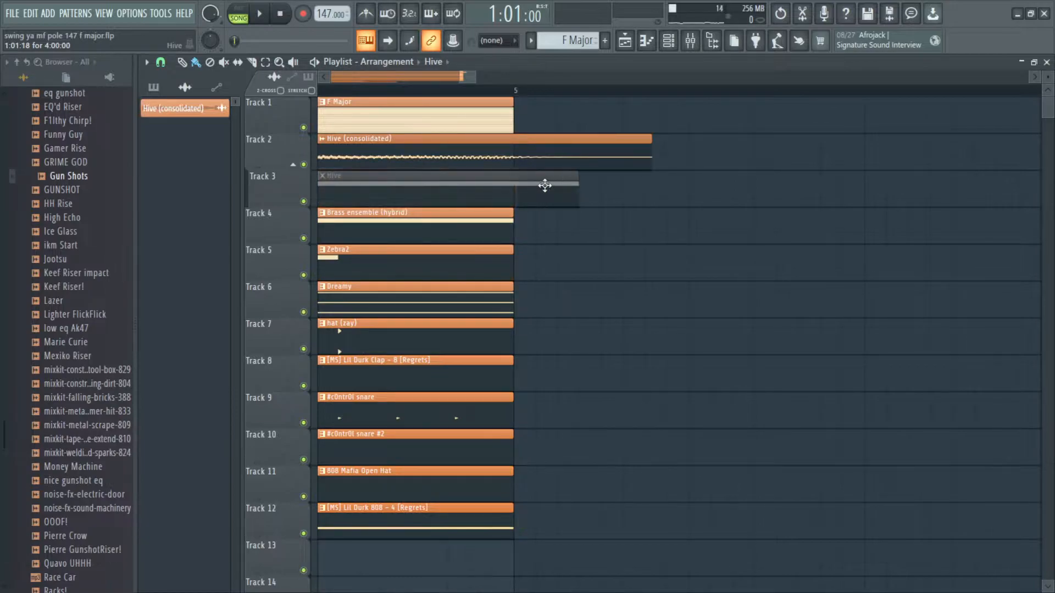
key(ctrl+z)
Step: Trim the consolidated Hive audio clip so it ends at bar 5 with the other clips
drag(523, 220, 726, 212)
right_click(540, 153)
scroll(484, 179, down, 4)
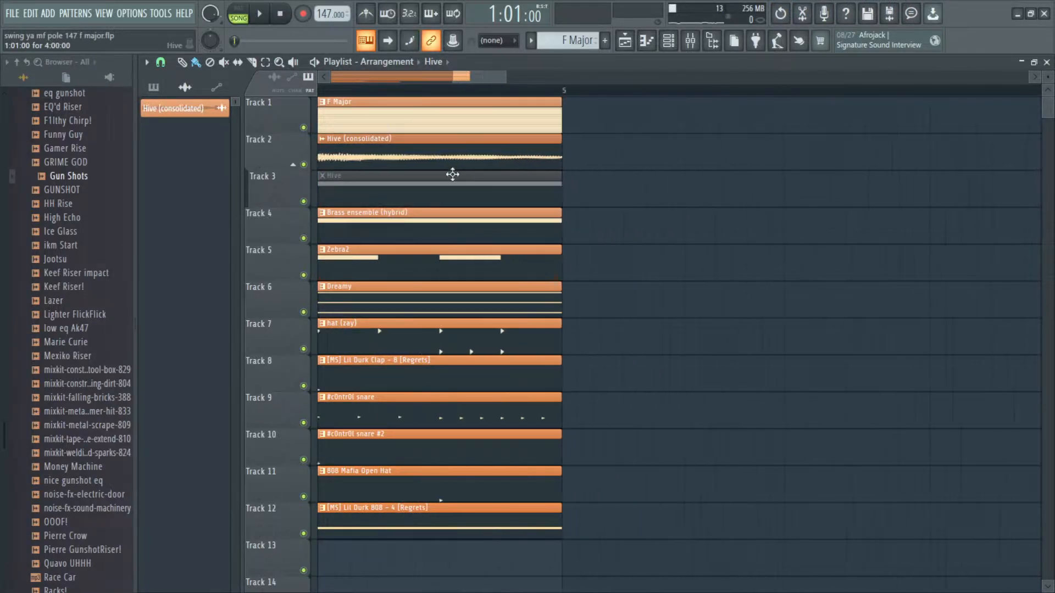
drag(459, 174, 619, 193)
scroll(619, 193, down, 6)
scroll(447, 176, down, 2)
Step: Set the consolidated Hive clip's declicking mode to Generic (bleeding)
double_click(450, 163)
click(290, 270)
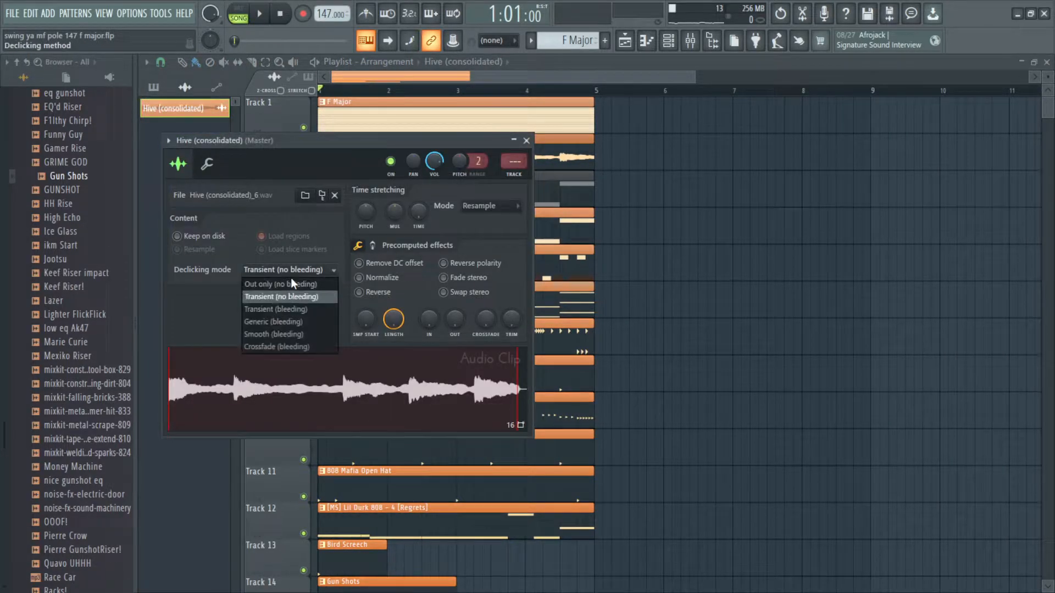
click(292, 322)
Step: Remove the Fruity parametric EQ 2 from the clip's mixer Insert 1 and close the windows
double_click(510, 163)
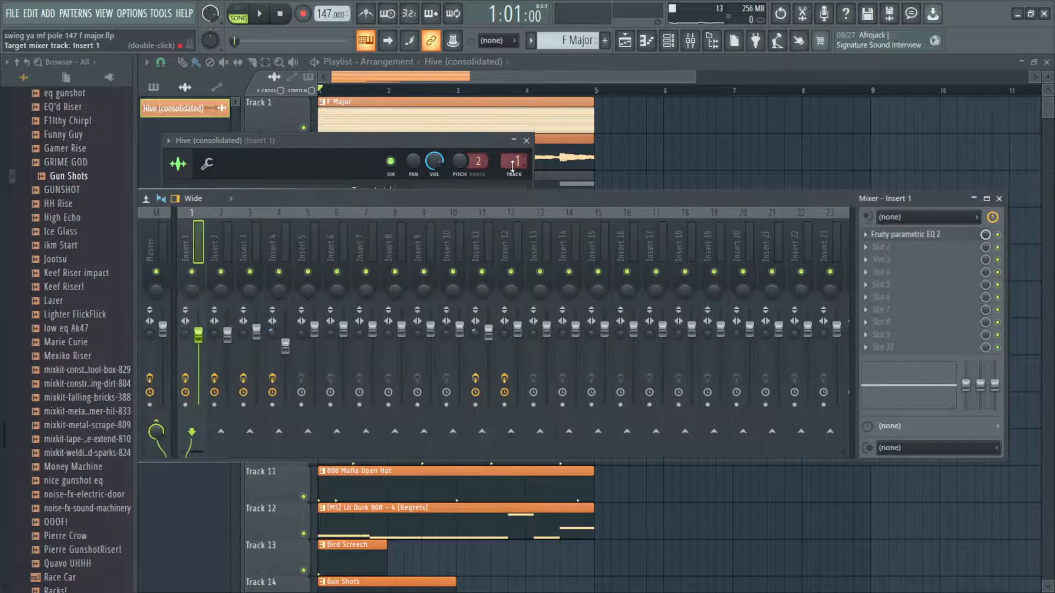
click(867, 236)
click(883, 261)
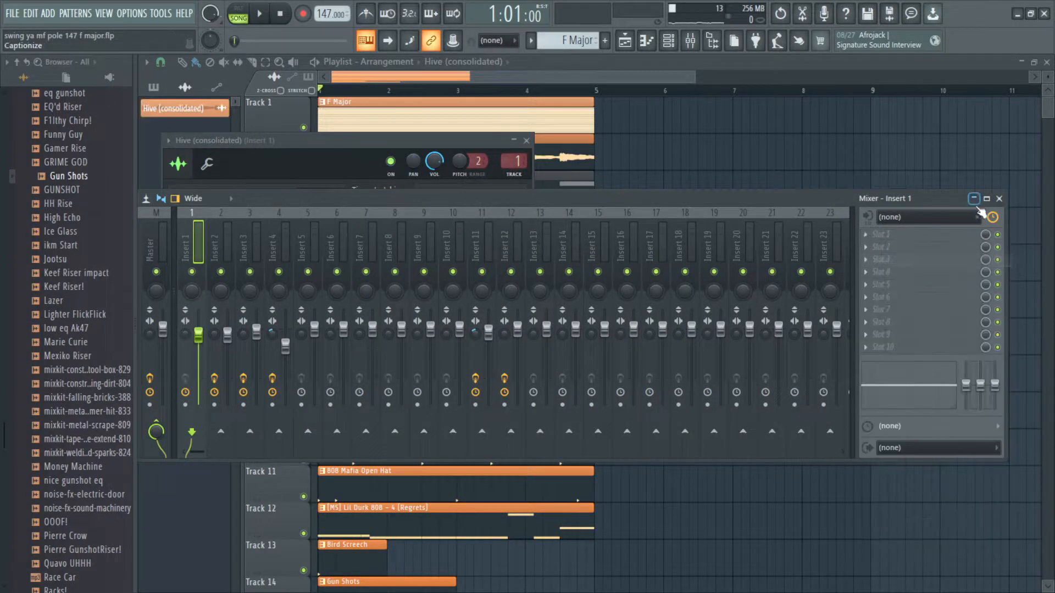
click(999, 199)
click(529, 142)
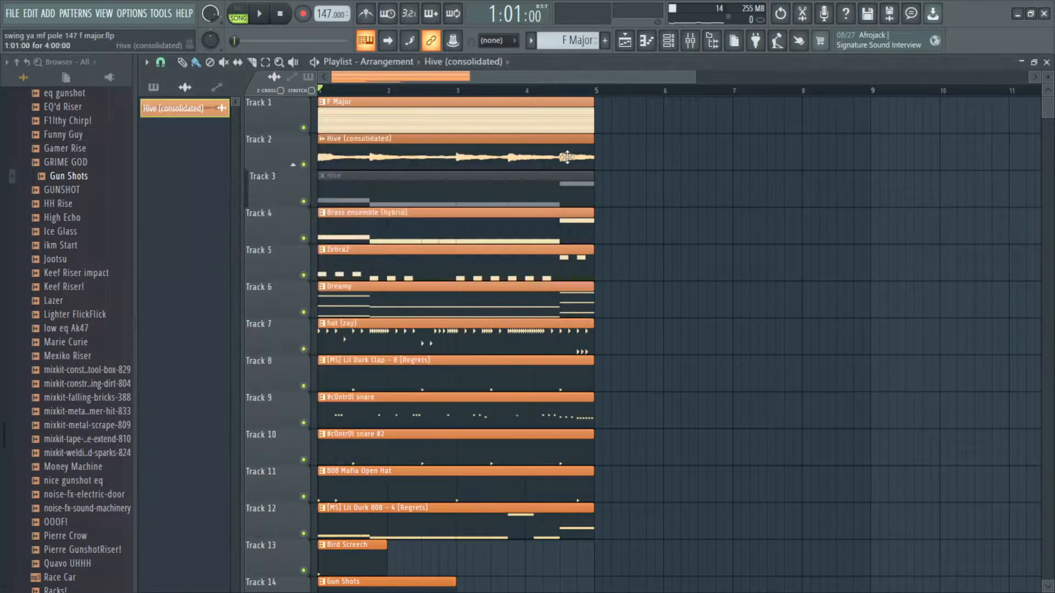
Step: Delete the muted Hive pattern clip from the playlist
scroll(599, 158, down, 2)
key(Delete)
Step: Replace the Hive channel in the channel rack with an empty Sampler channel
click(668, 41)
click(275, 103)
click(296, 114)
right_click(292, 159)
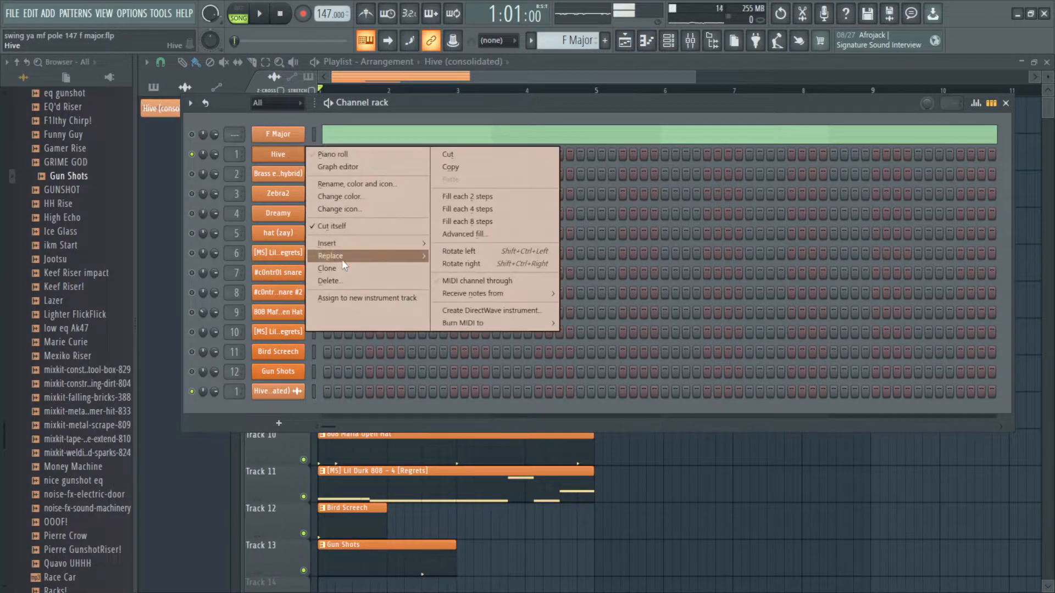
mouse_move(346, 256)
click(586, 163)
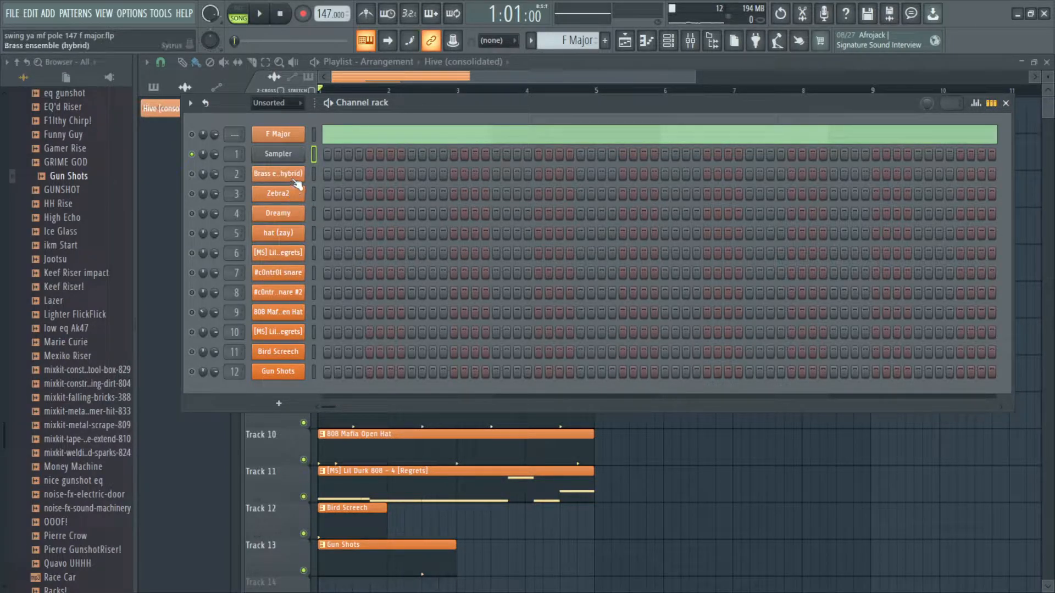
key(F6)
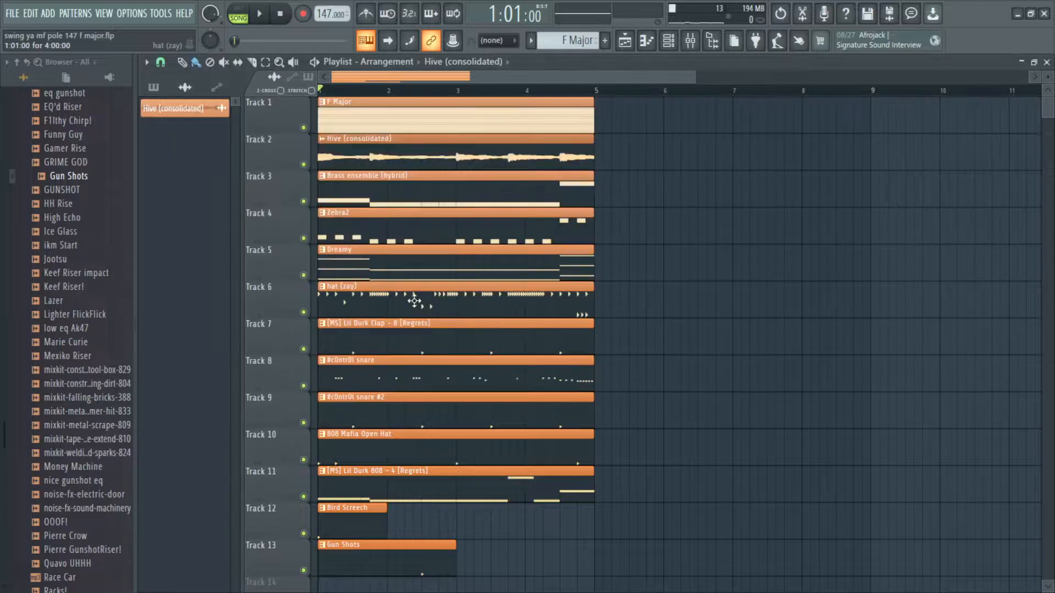
Step: Extend the Bird Screech and Gun Shots clips so they end at bar 5
scroll(345, 217, up, 2)
scroll(494, 335, down, 1)
scroll(416, 492, up, 3)
drag(434, 481, 959, 496)
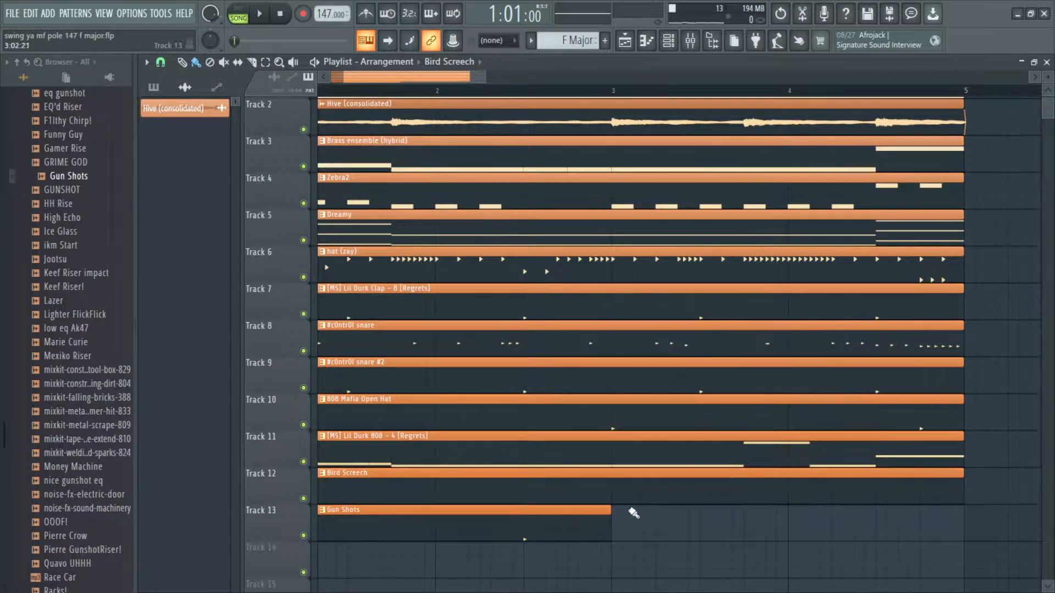
drag(608, 516, 961, 520)
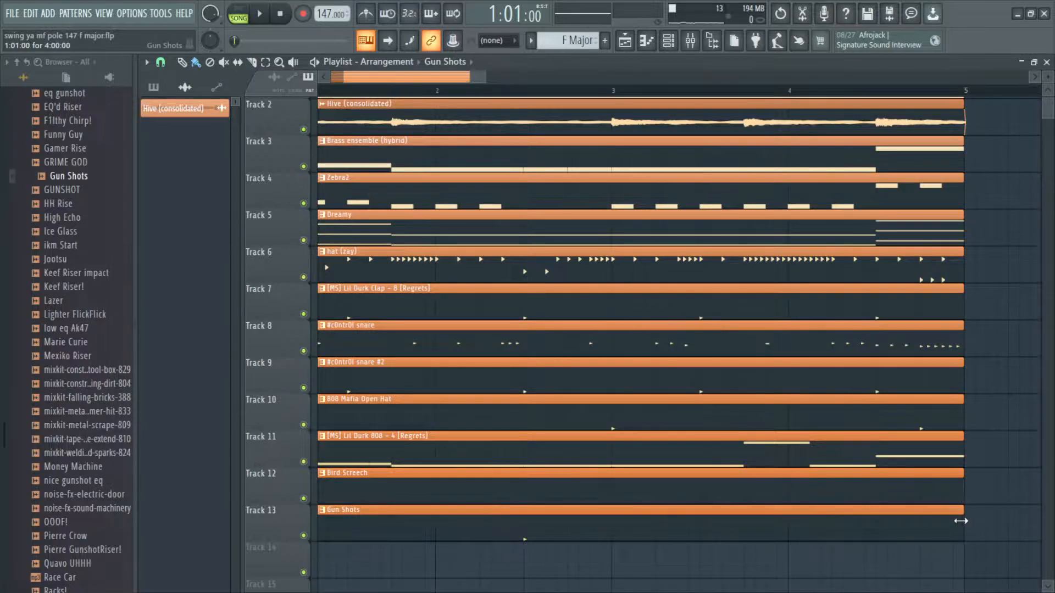
Step: Delete the F Major chord track from the playlist
scroll(959, 516, up, 1)
scroll(797, 418, down, 4)
drag(714, 373, 787, 433)
scroll(498, 248, down, 2)
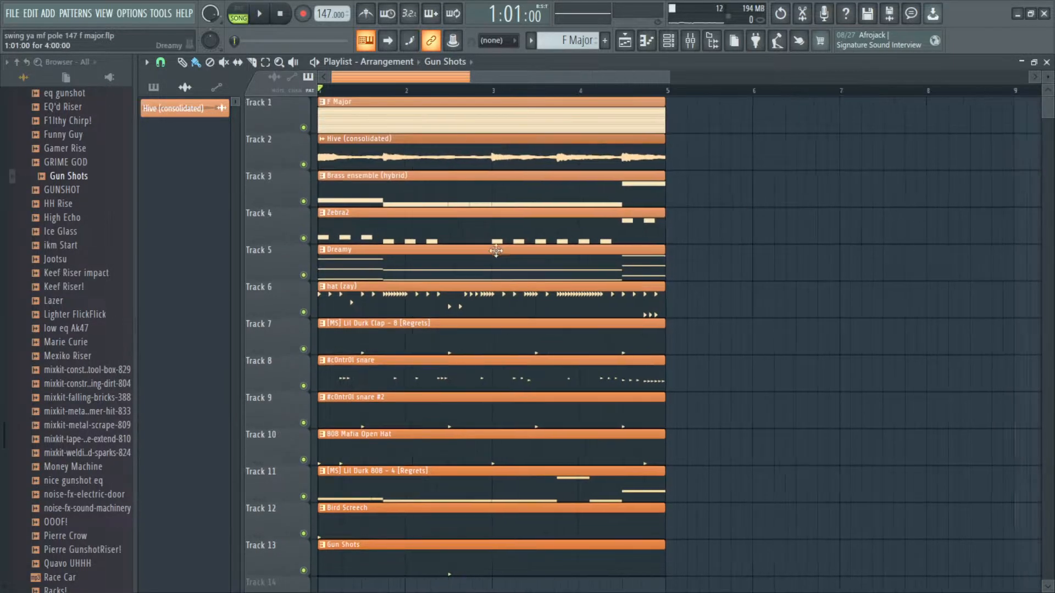
right_click(299, 111)
key(d)
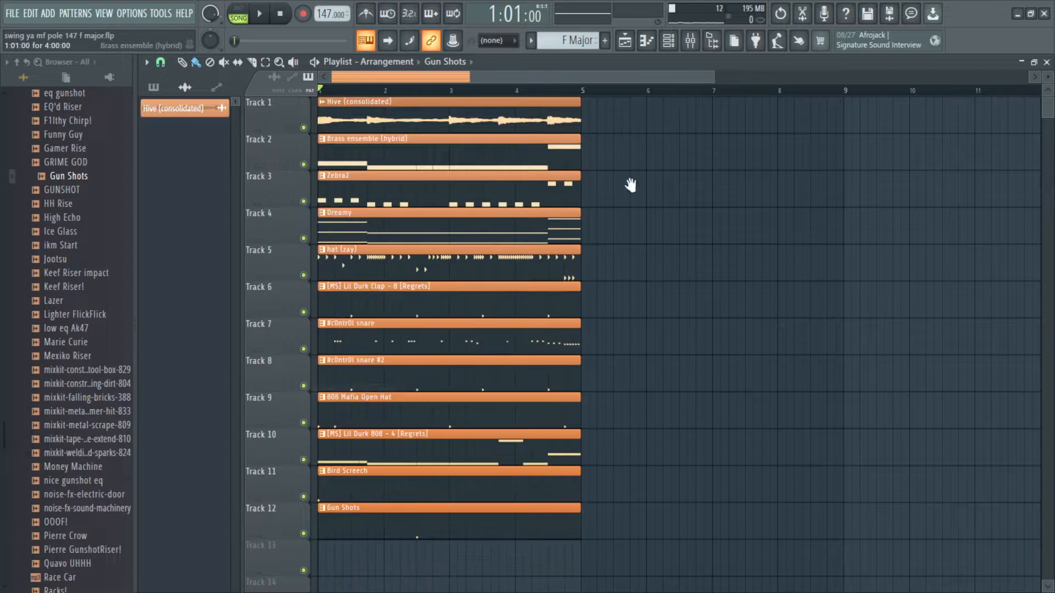
Step: Open the Brass ensemble (hybrid) channel's Sytrus plugin window and close it again
scroll(368, 138, up, 3)
scroll(368, 138, up, 1)
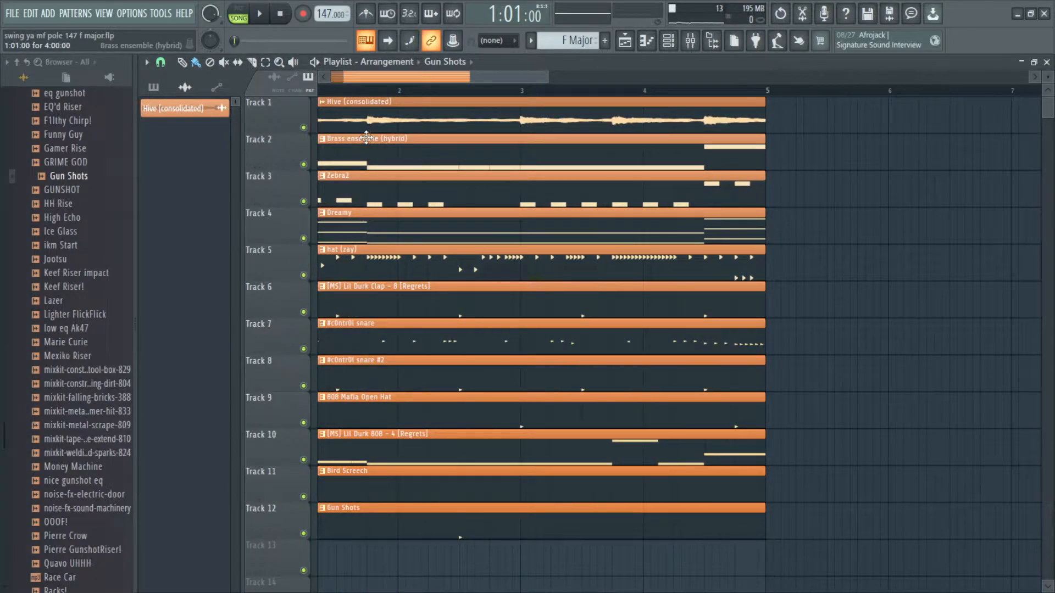
scroll(367, 137, up, 2)
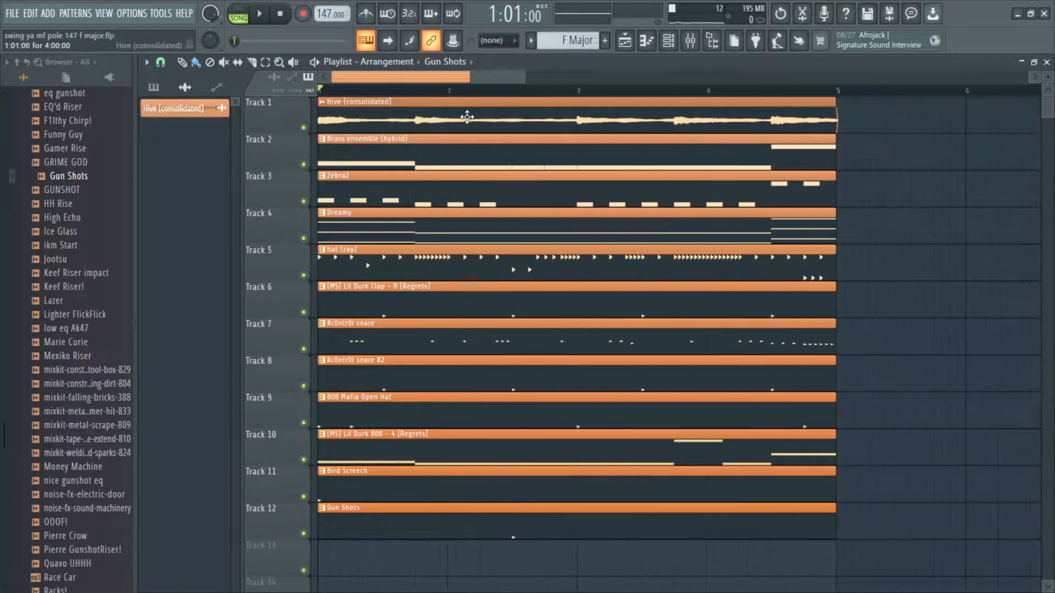
click(351, 153)
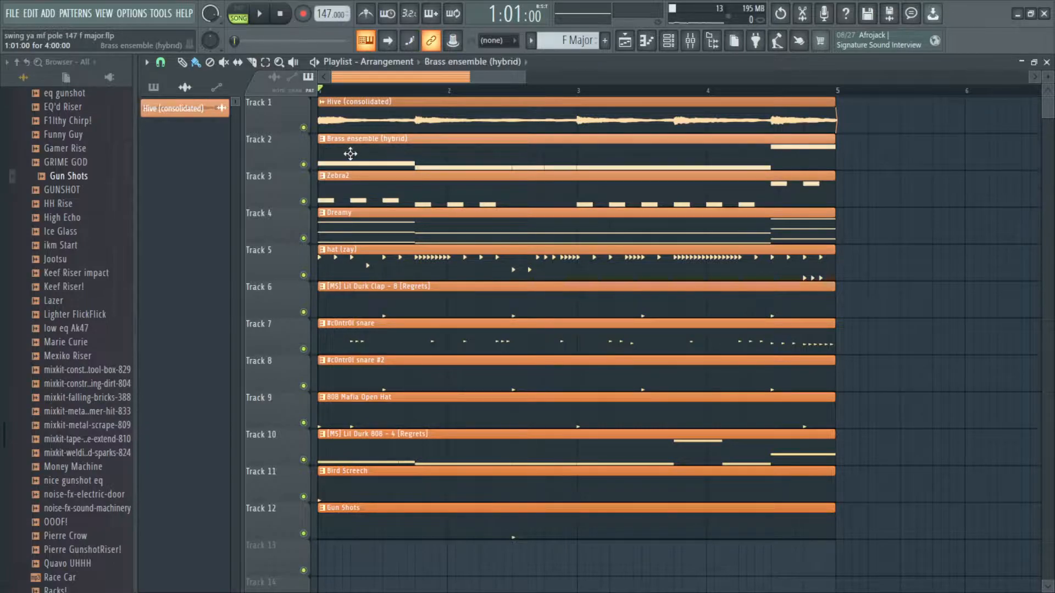
click(329, 159)
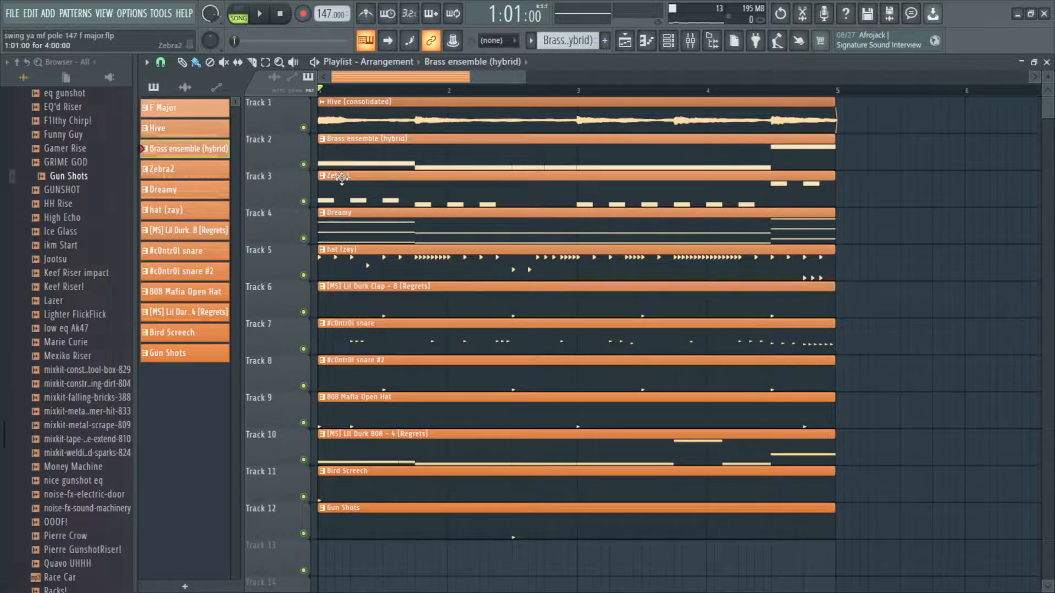
click(669, 40)
click(291, 173)
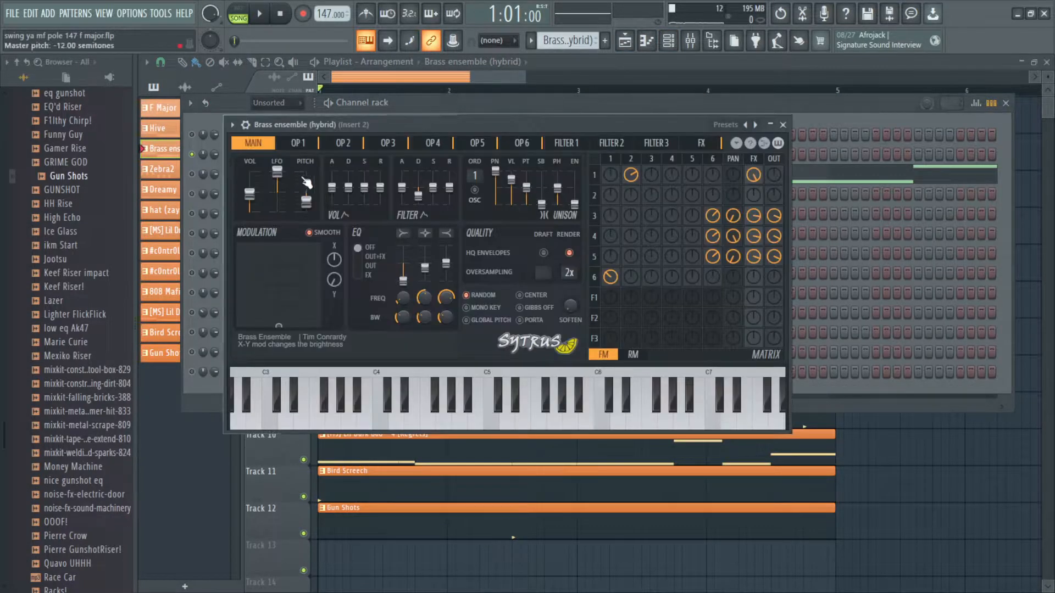
click(786, 128)
click(303, 173)
click(783, 124)
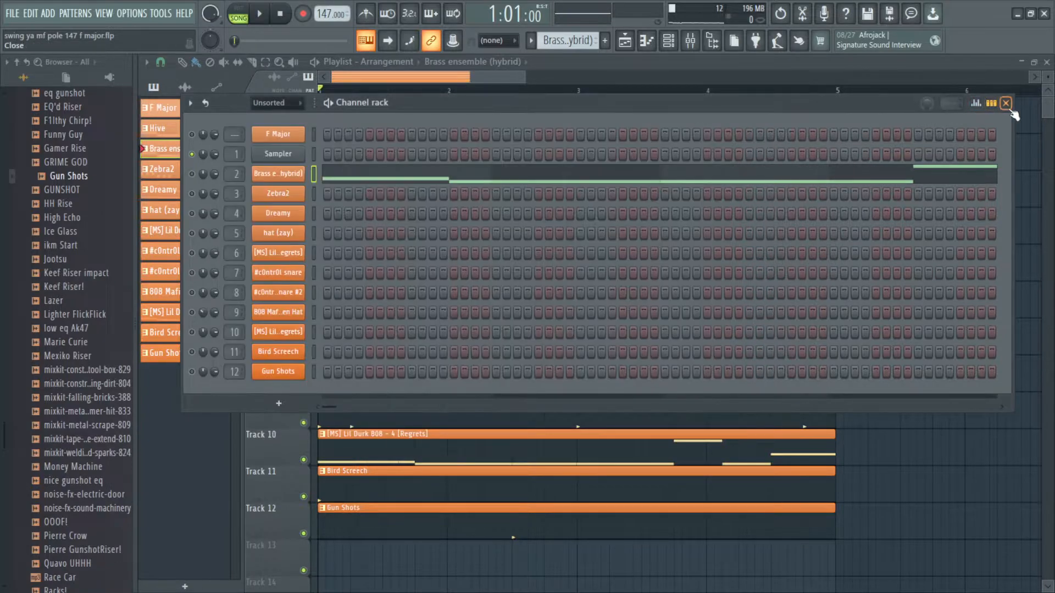
Step: Play back the Brass ensemble (hybrid) melody in its piano roll and from the playlist
click(645, 177)
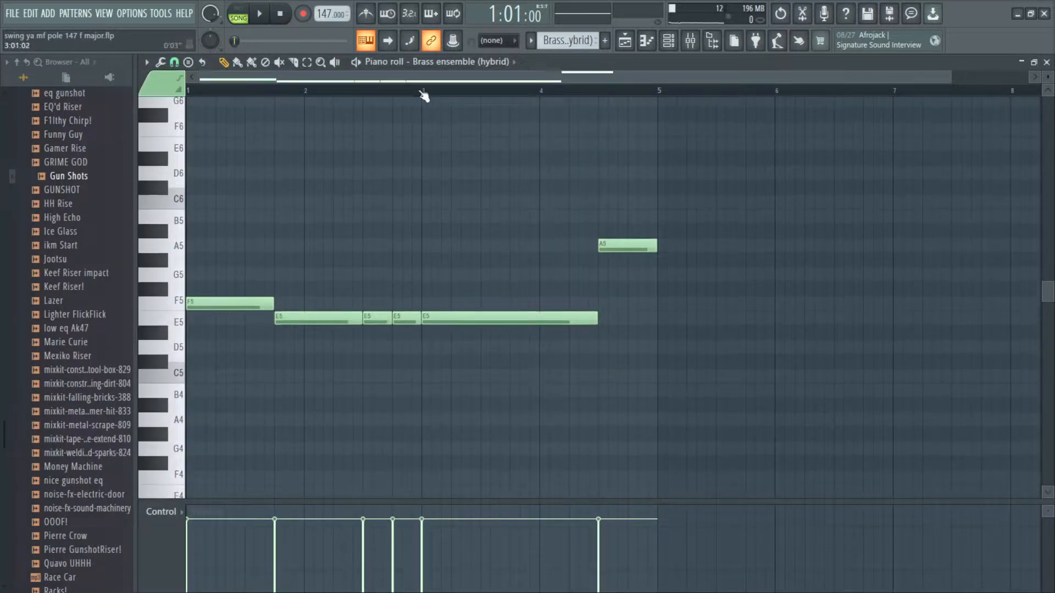
click(356, 63)
key(space)
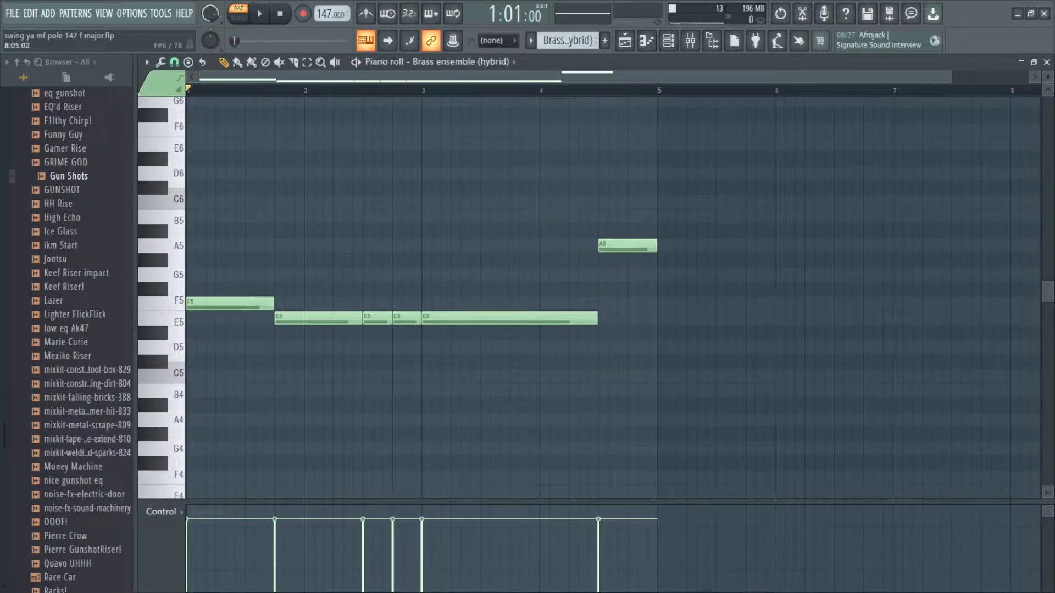
click(1047, 63)
key(F6)
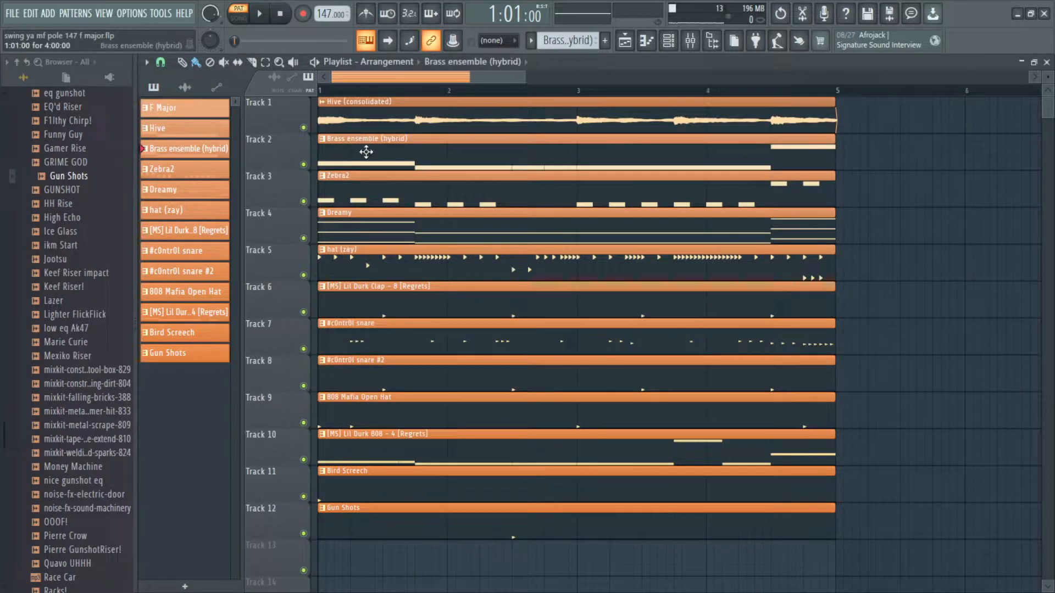
double_click(358, 151)
key(space)
key(space)
key(F6)
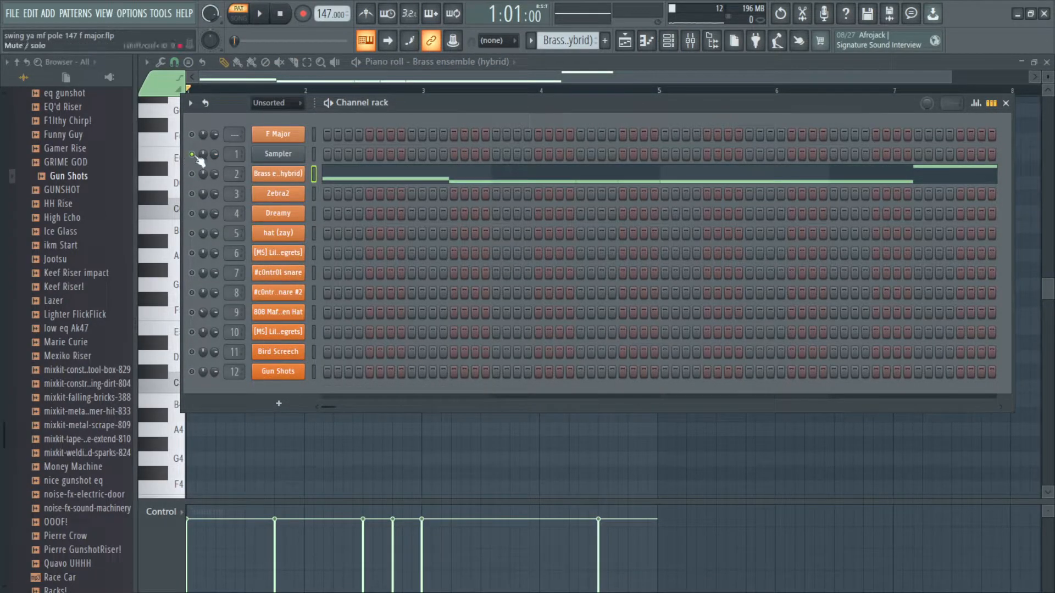
Step: Replay the Brass ensemble (hybrid) melody in its piano roll, then close the piano roll and channel rack
key(F6)
scroll(348, 203, up, 1)
scroll(353, 208, down, 2)
key(space)
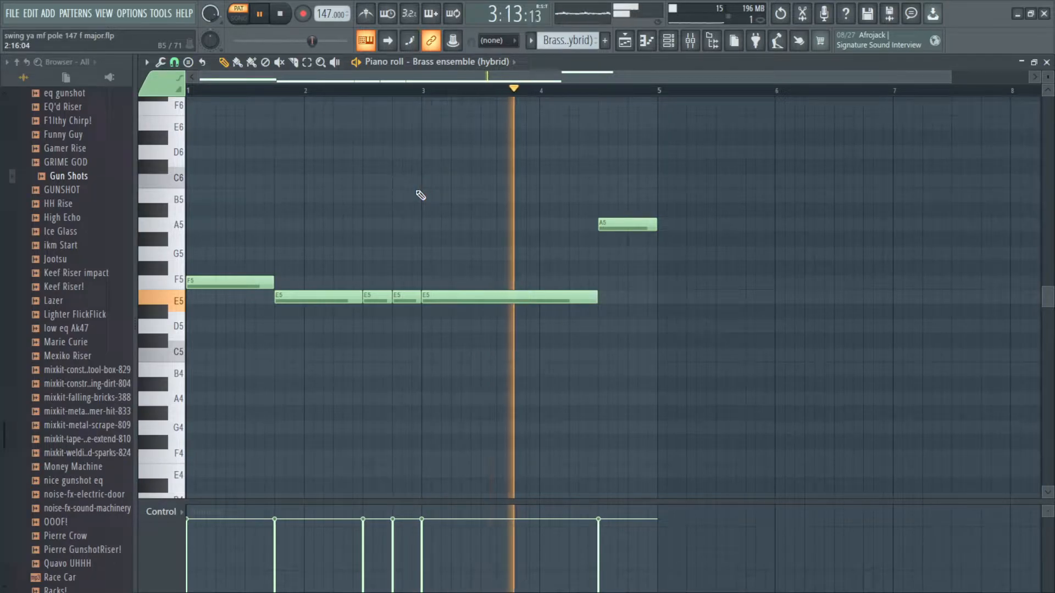
key(space)
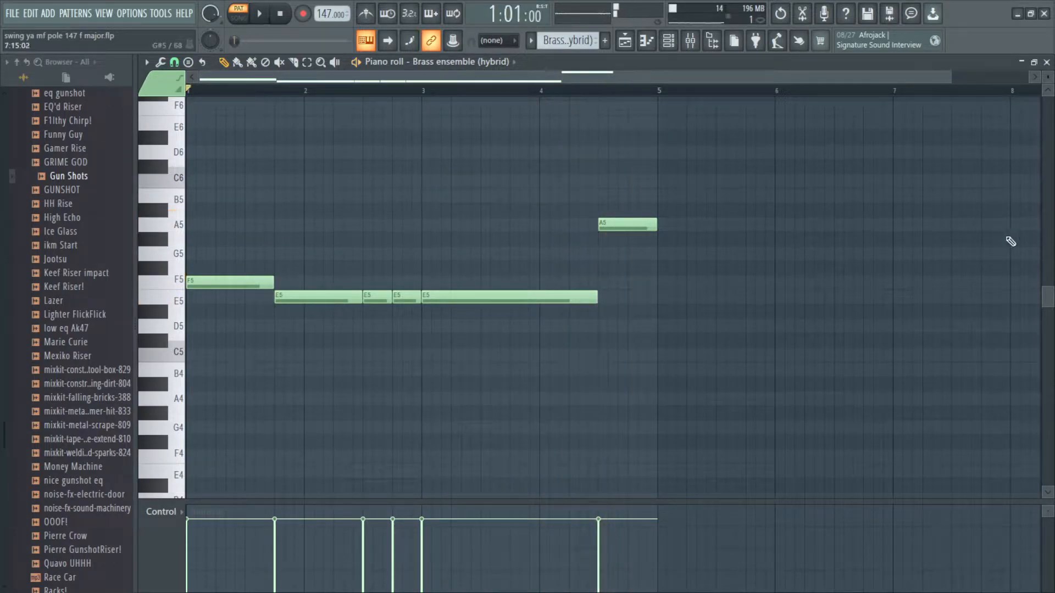
click(1046, 63)
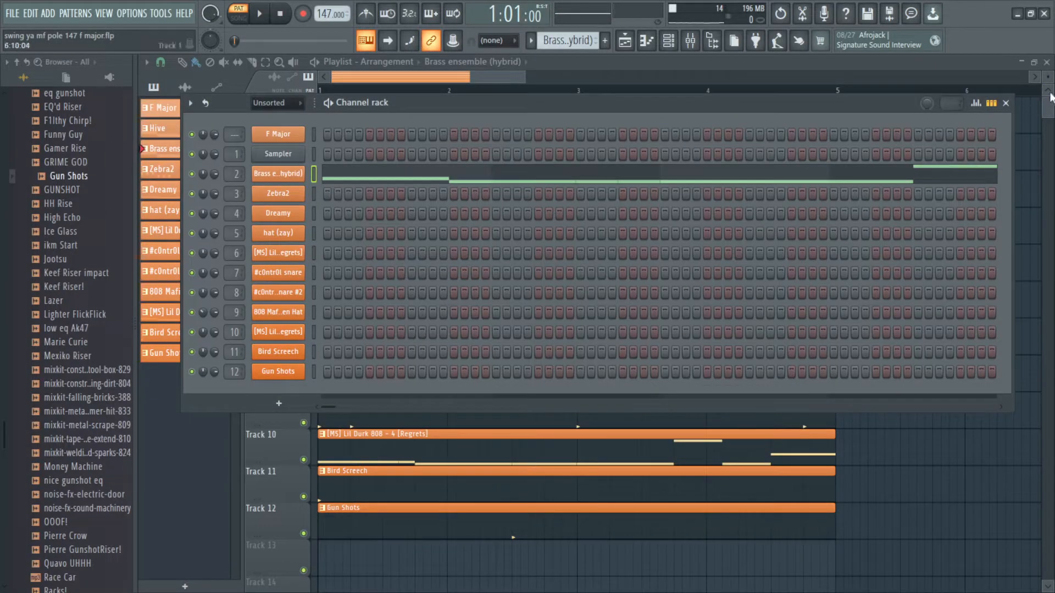
click(1005, 103)
scroll(313, 212, down, 1)
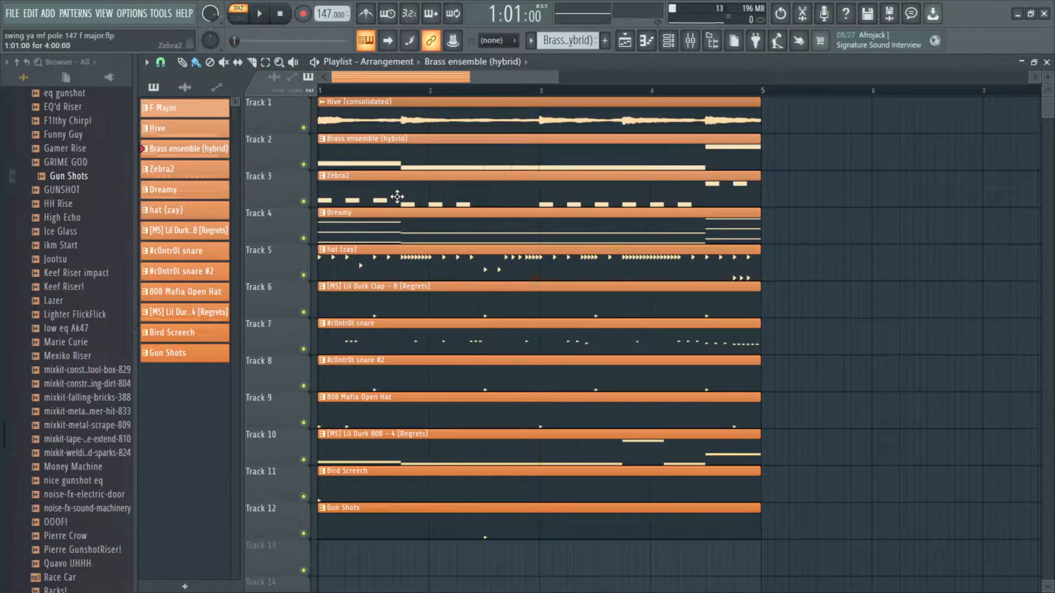
Step: Open the Zebra2 channel's plugin window and close it again
key(F6)
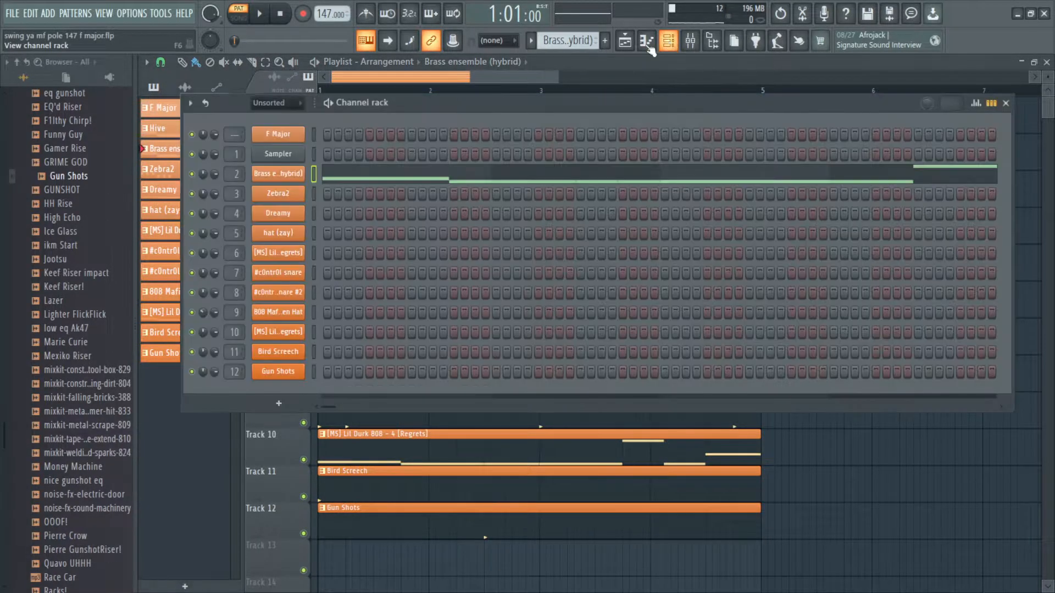
click(277, 194)
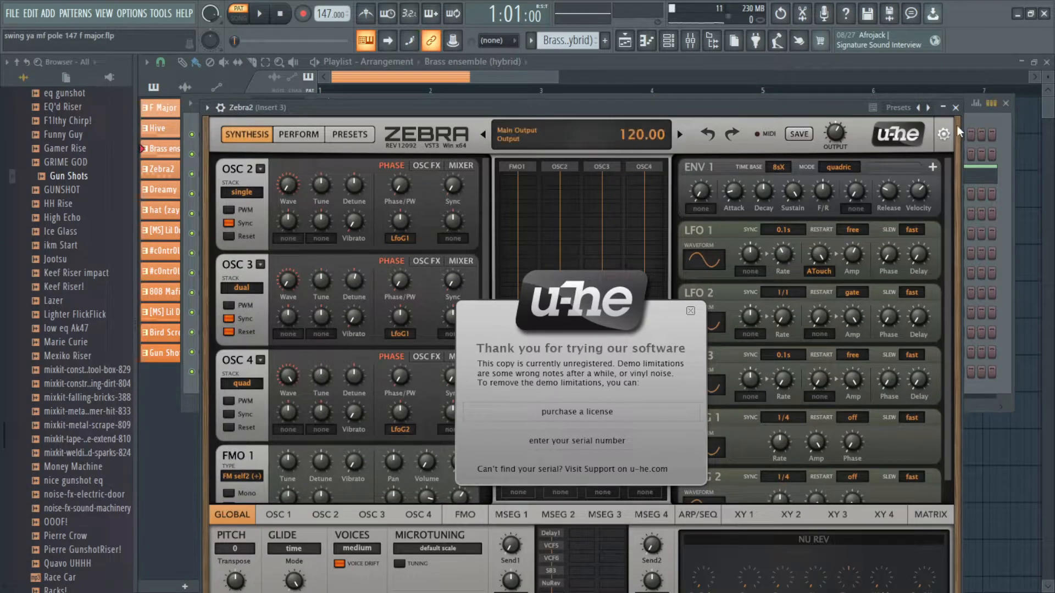
click(956, 107)
right_click(282, 193)
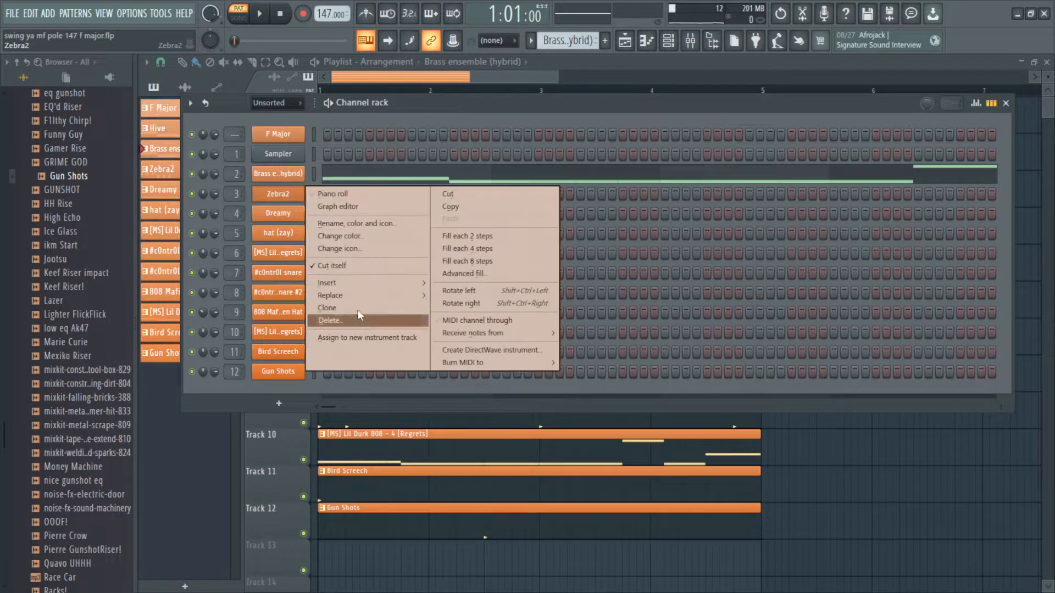
mouse_move(358, 295)
click(567, 166)
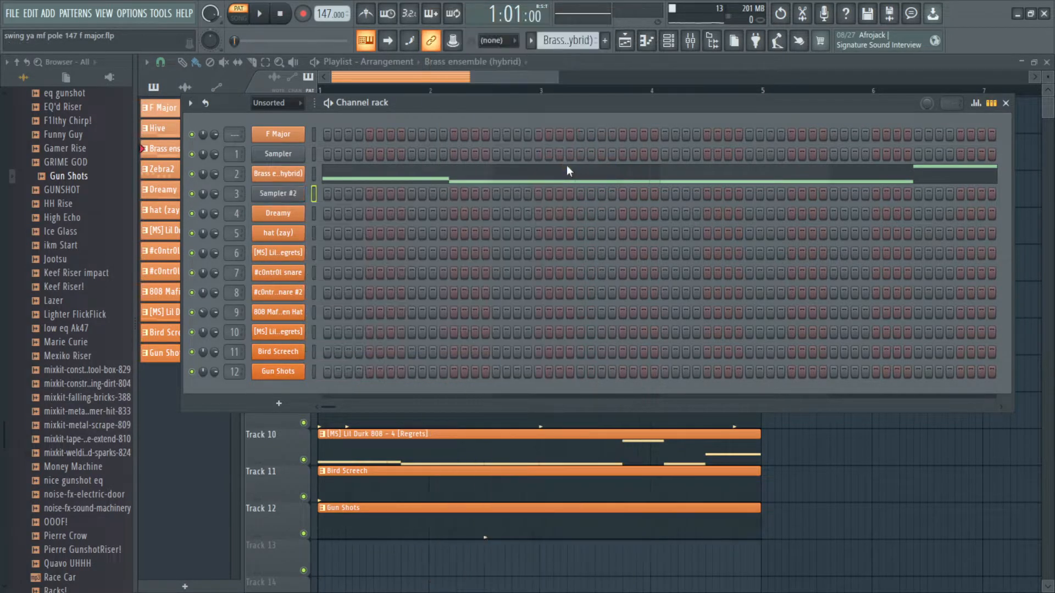
key(ctrl+z)
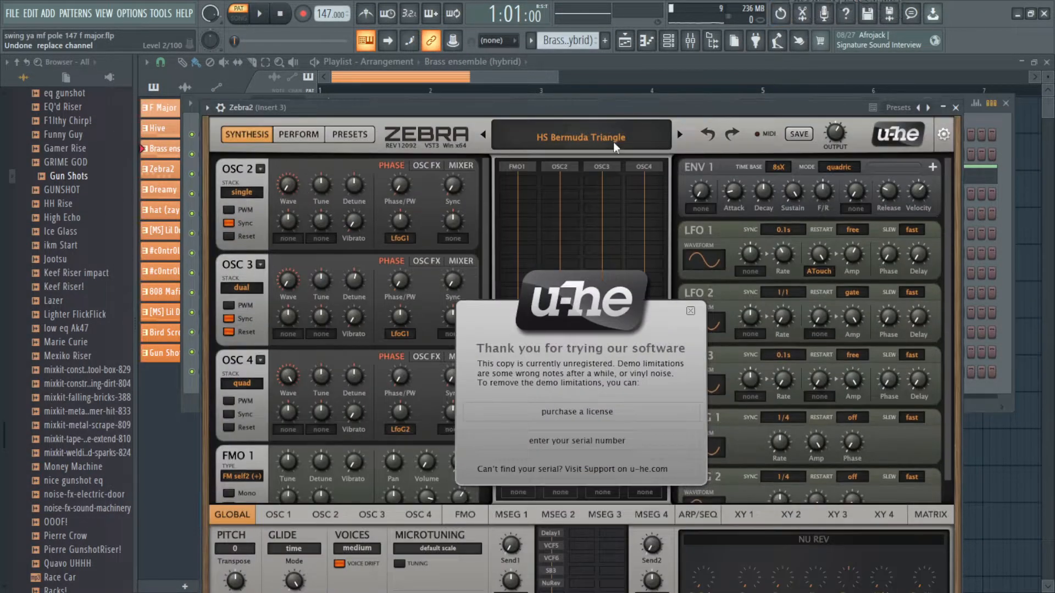
click(955, 107)
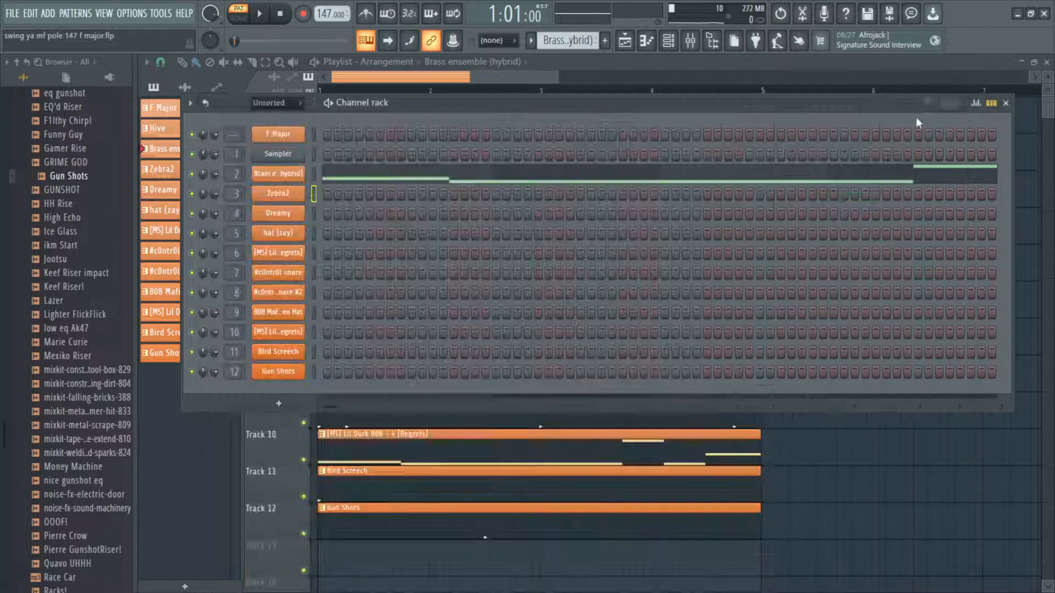
Step: Solo the Zebra2 track and play its melody in the piano roll
key(F6)
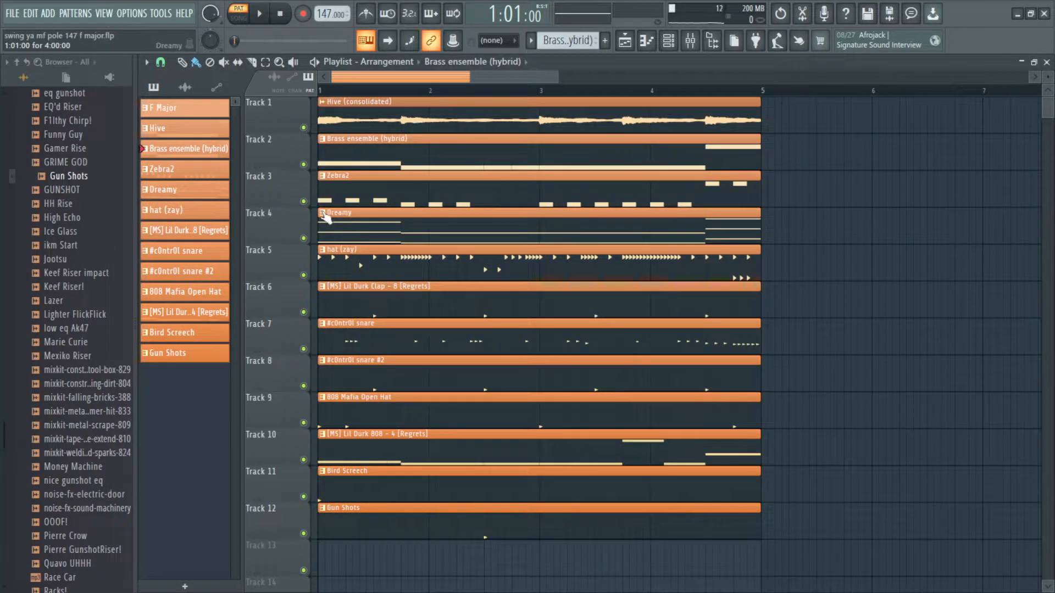
right_click(304, 201)
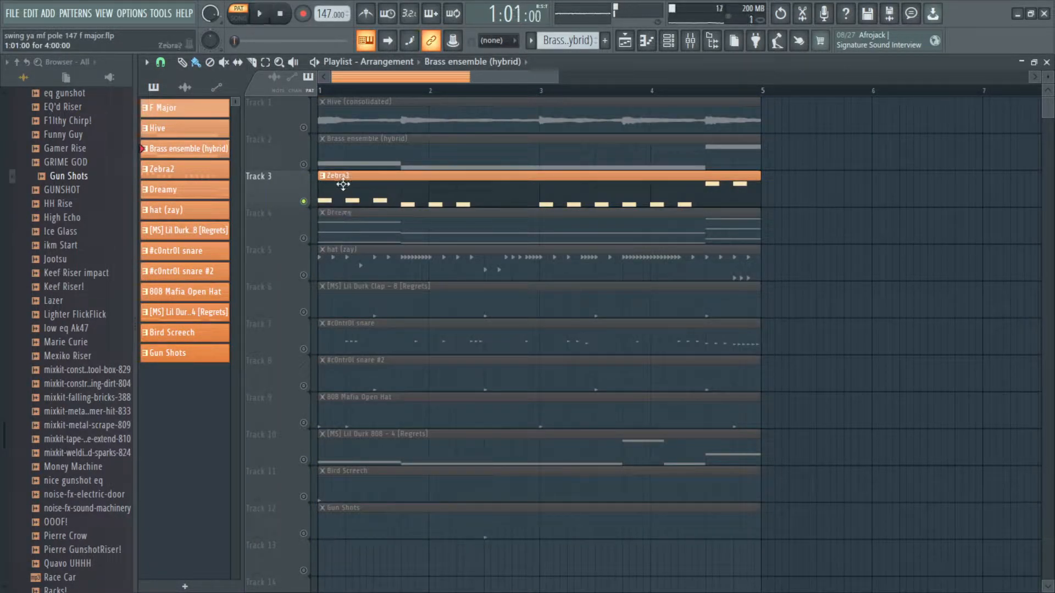
double_click(352, 187)
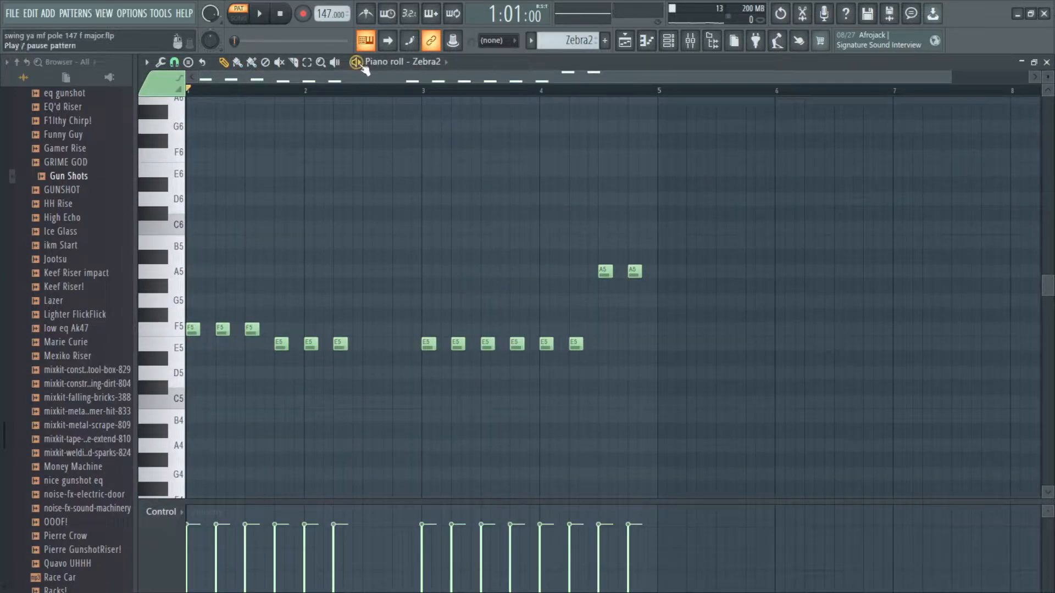
click(357, 62)
scroll(374, 291, down, 1)
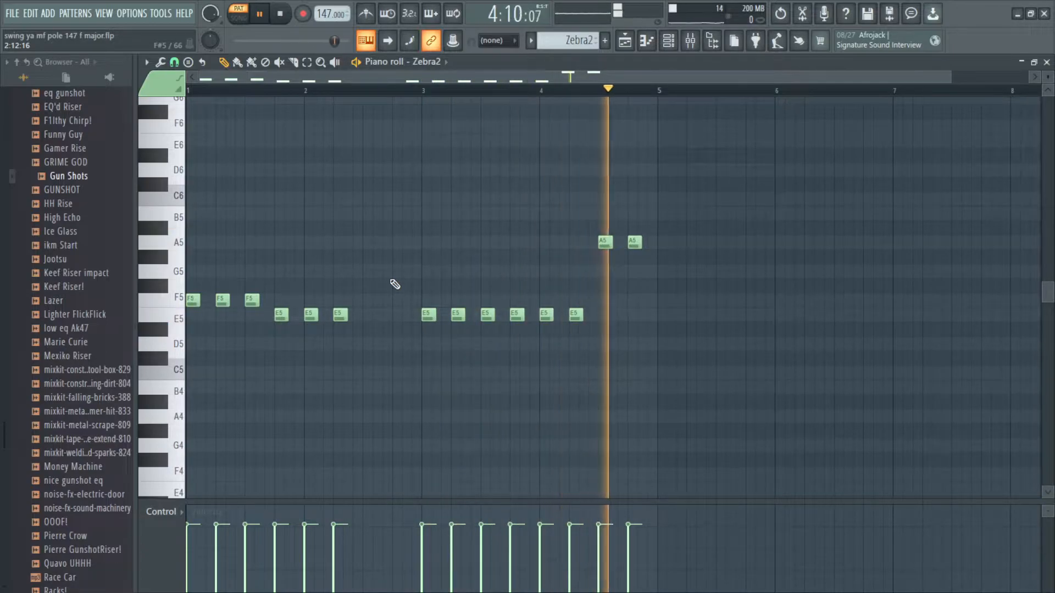
key(space)
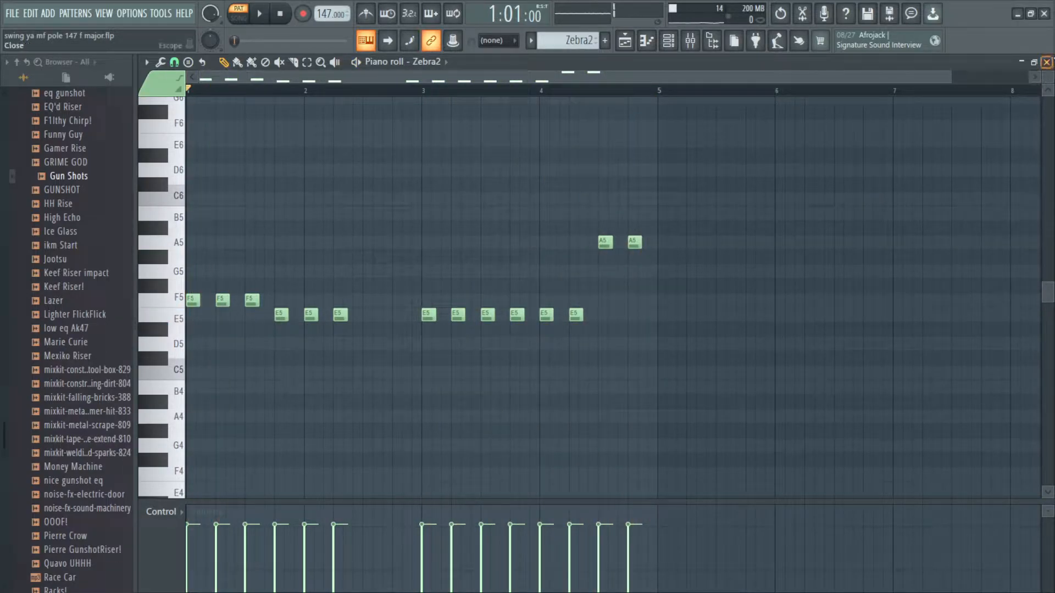
Step: Consolidate the Zebra2 clip on Track 3 into an audio clip
click(1047, 62)
click(1005, 102)
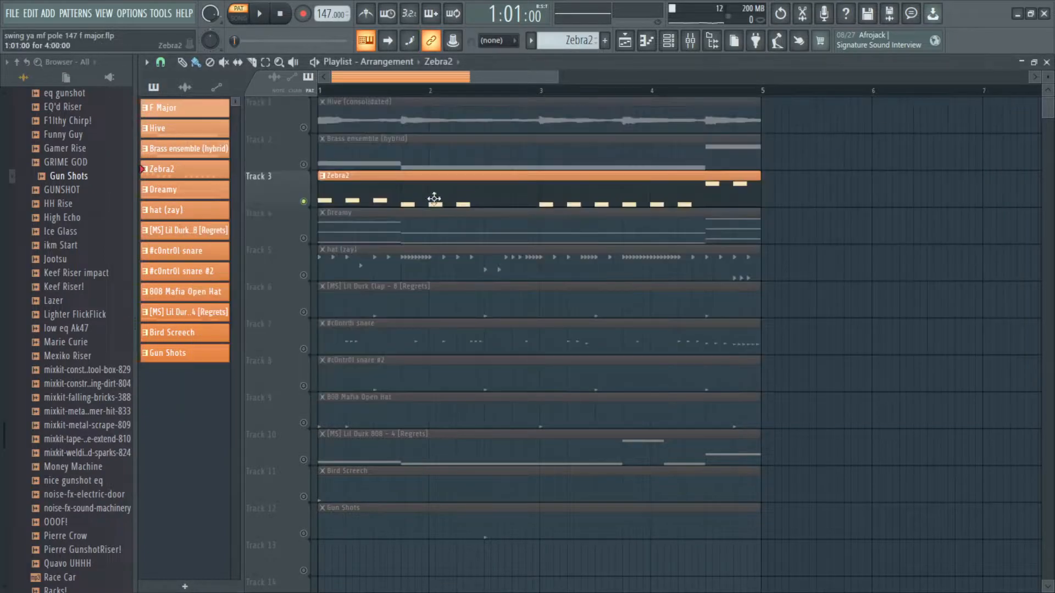
click(530, 204)
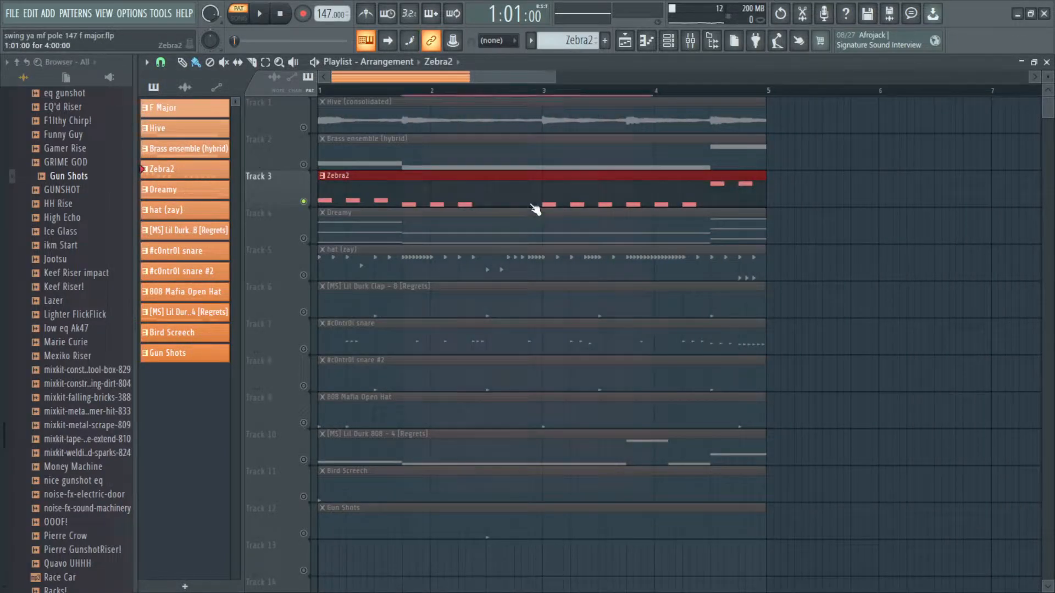
key(ctrl+alt+c)
Step: Remove the extra Zebra2 (consolidated) clip placed beyond bar 5
click(626, 483)
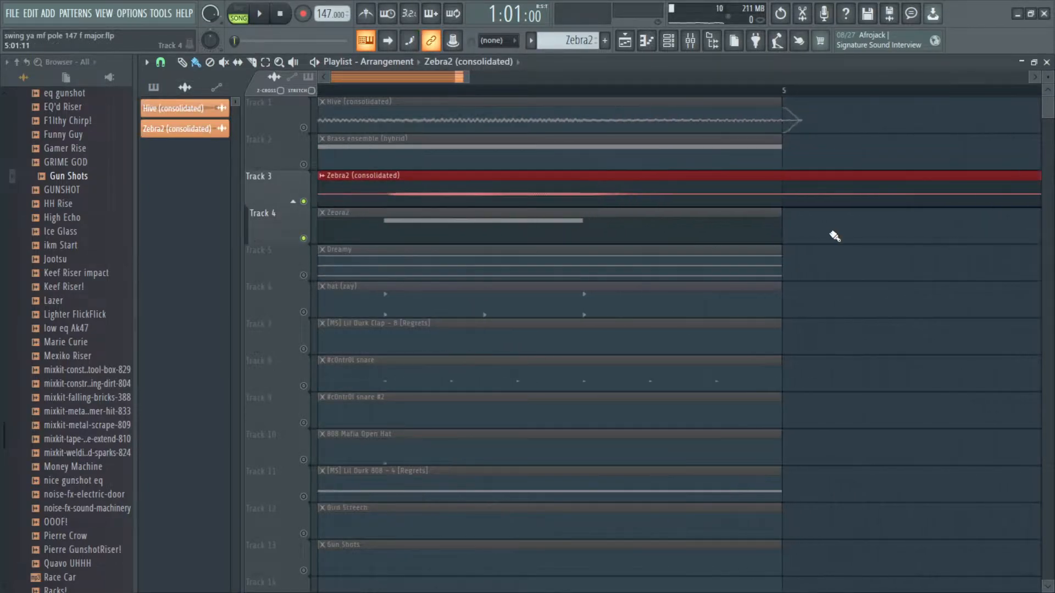
drag(792, 208, 935, 206)
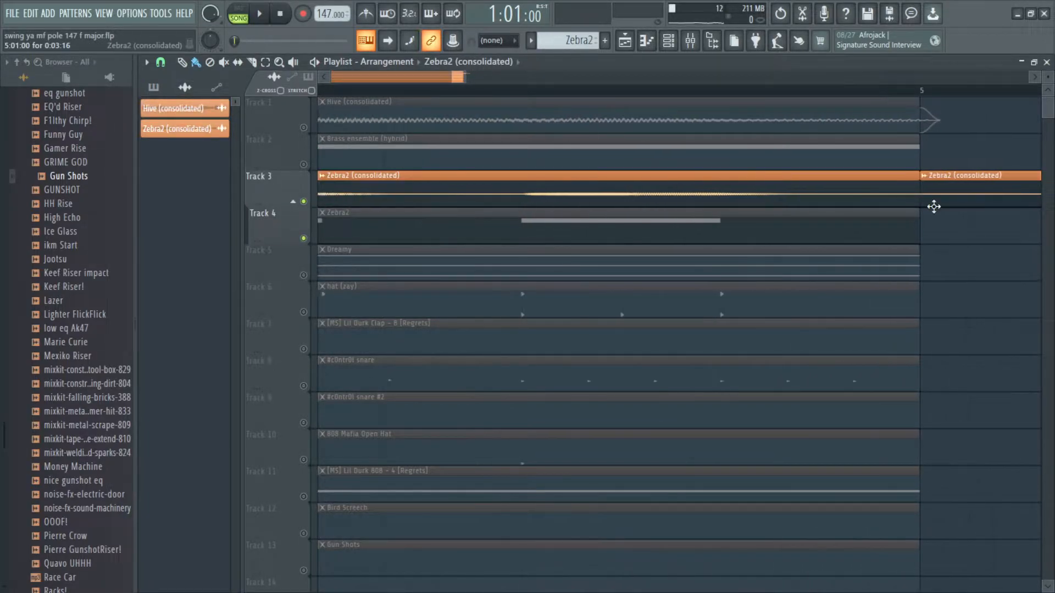
scroll(934, 205, down, 8)
right_click(935, 201)
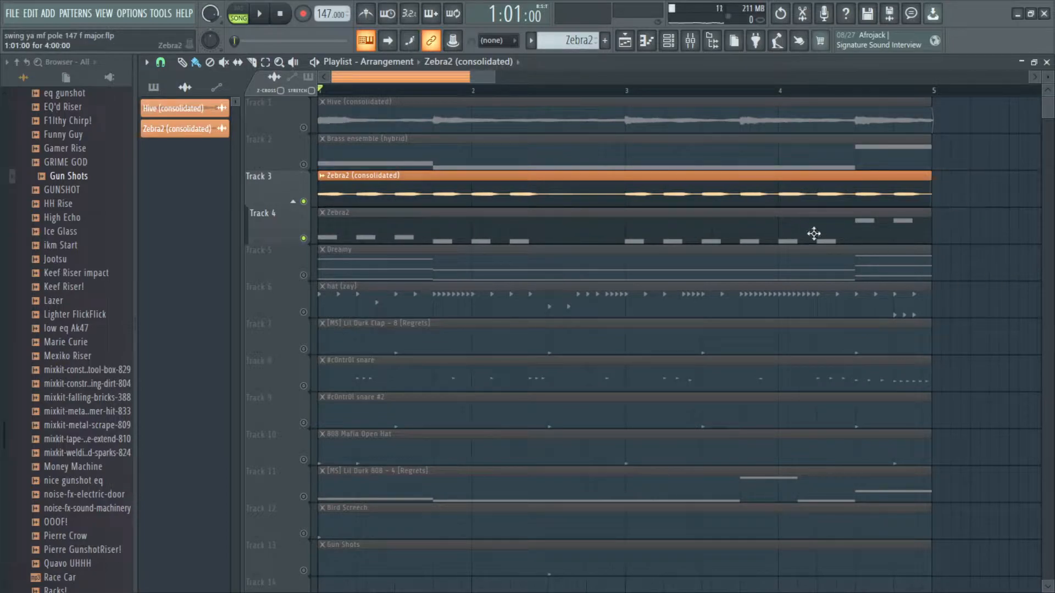
Step: Delete the original Zebra2 pattern track below the consolidated audio track
scroll(828, 238, down, 2)
right_click(286, 225)
key(d)
scroll(332, 219, up, 2)
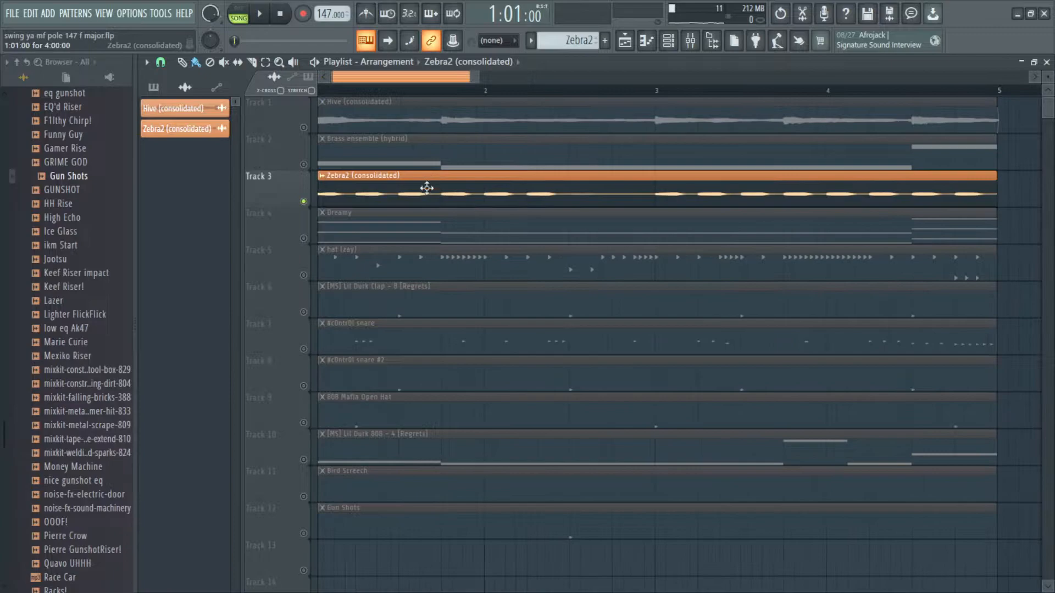
scroll(439, 193, down, 1)
Step: Set the Zebra2 (consolidated) clip's declicking mode to Generic (bleeding)
double_click(447, 188)
click(320, 287)
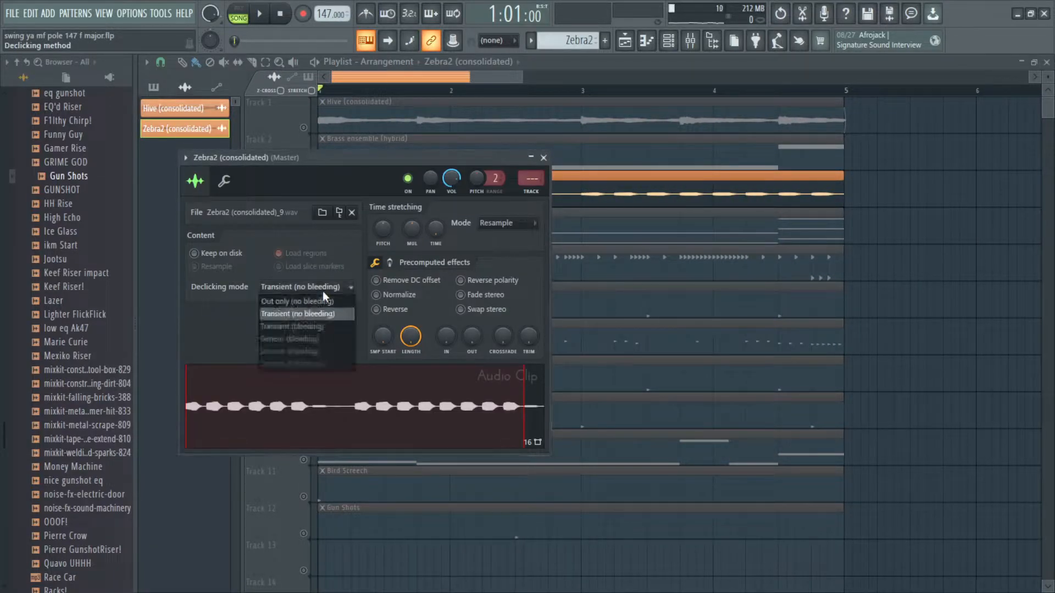
click(312, 339)
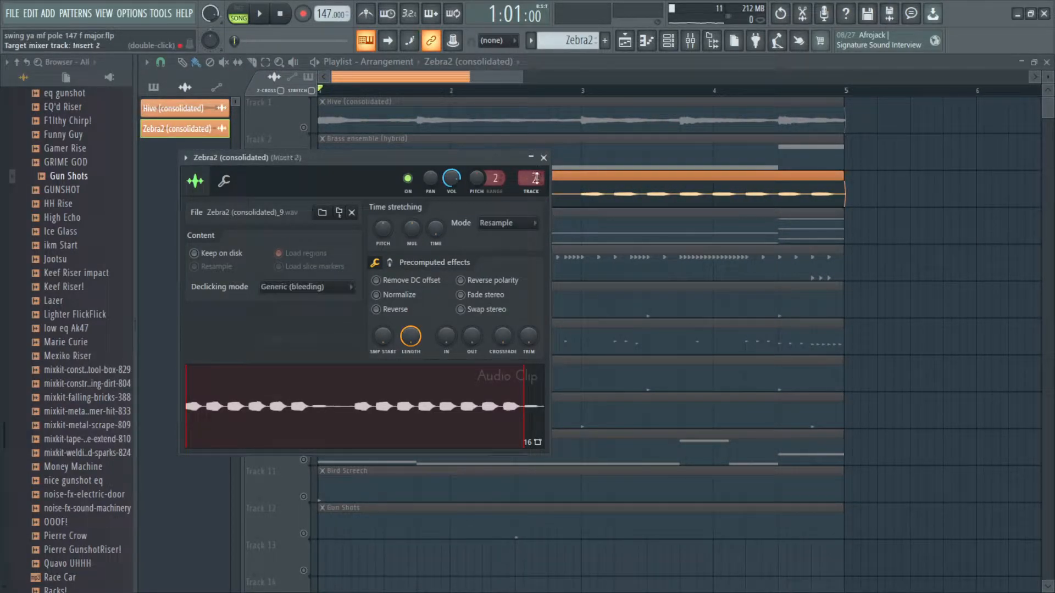
Step: Open the mixer and remove the Fruity parametric EQ 2 from Insert 3
double_click(518, 181)
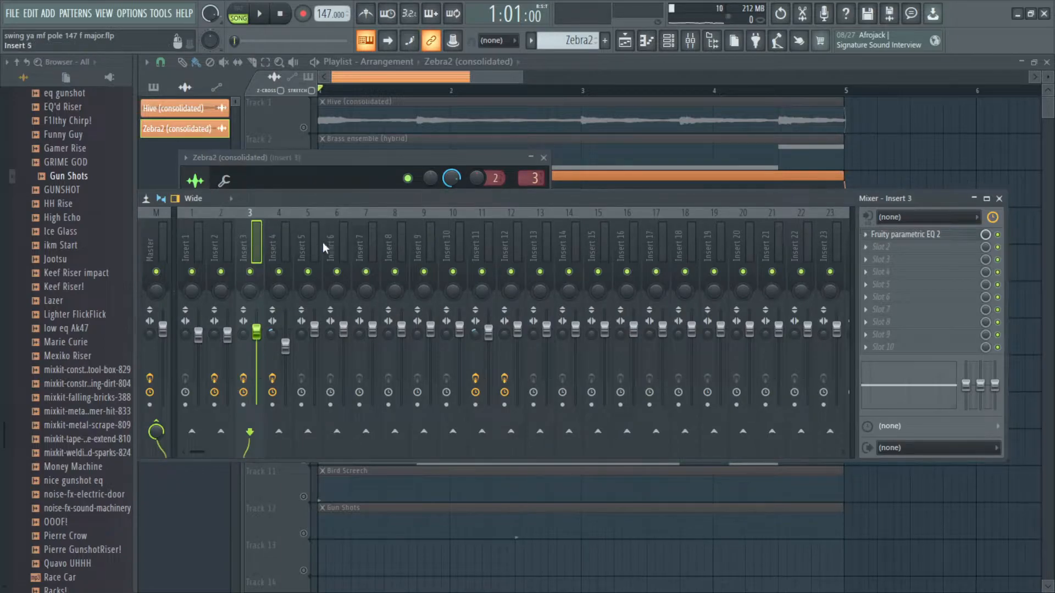
click(871, 240)
click(879, 245)
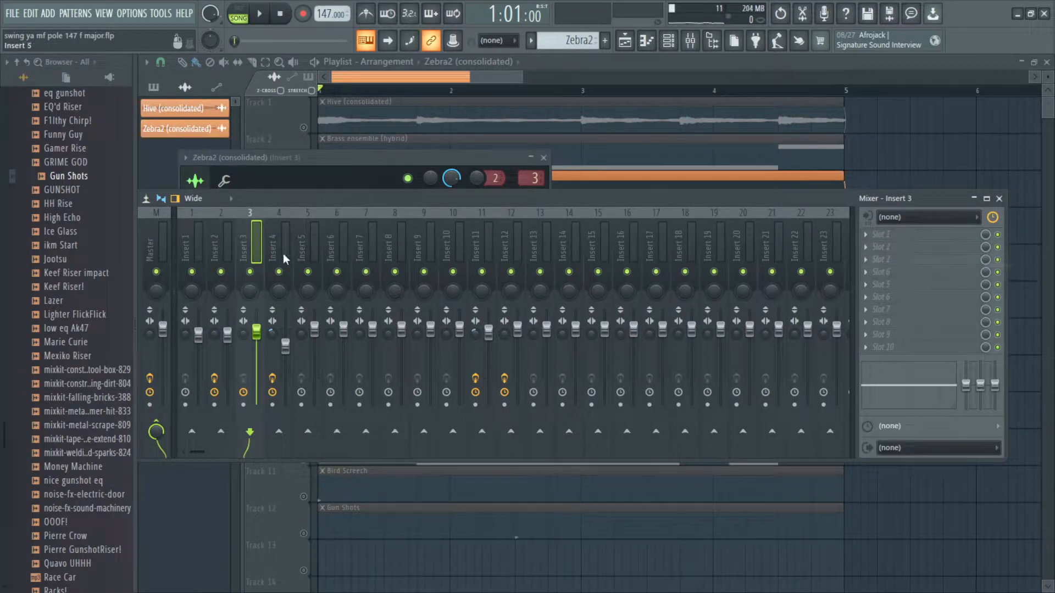
Step: Reset the volume faders of Insert 2 and Insert 1, then close the mixer and clip settings
right_click(227, 333)
click(236, 345)
right_click(199, 334)
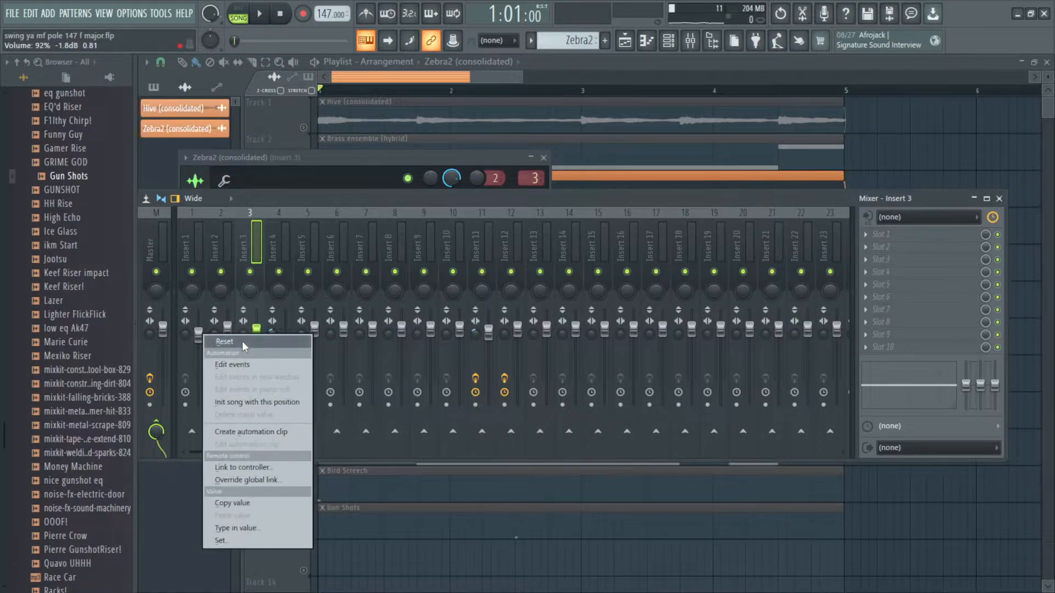
click(241, 341)
drag(227, 329, 227, 334)
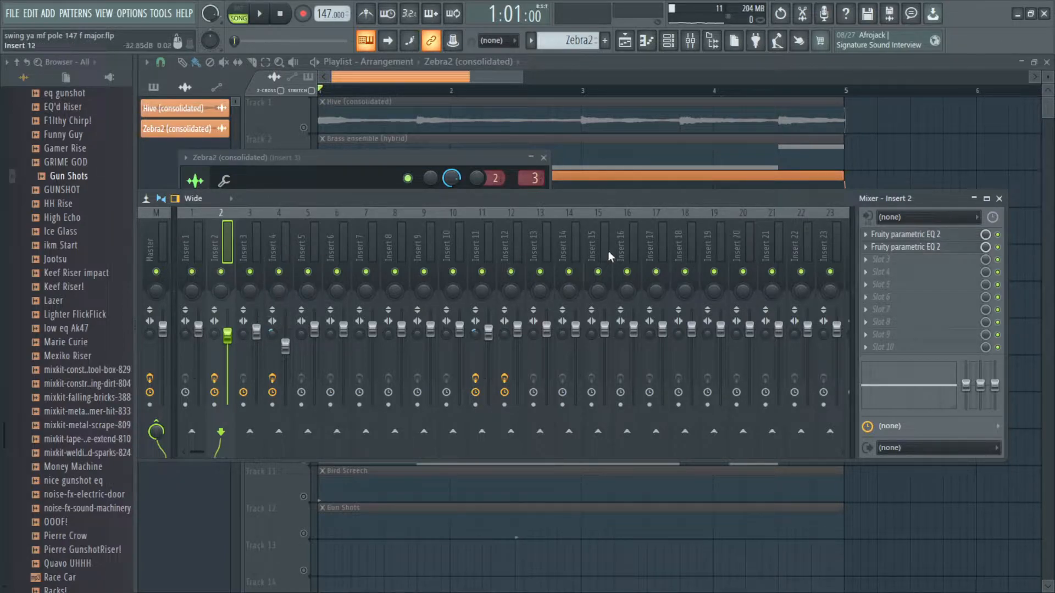
click(999, 199)
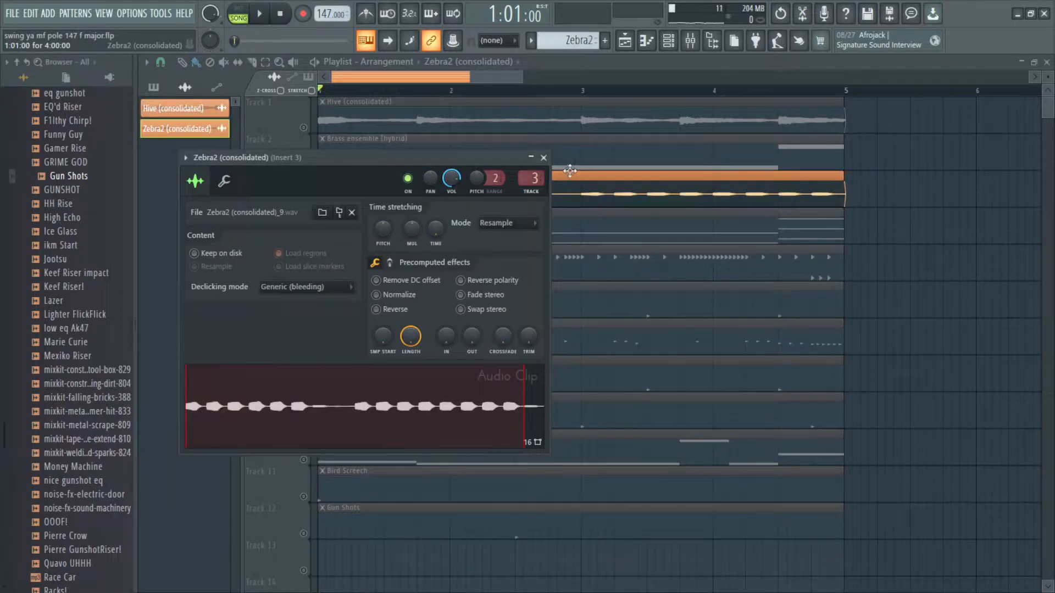
click(543, 158)
Step: Solo the Dreamy track in the playlist
right_click(303, 239)
scroll(341, 231, up, 3)
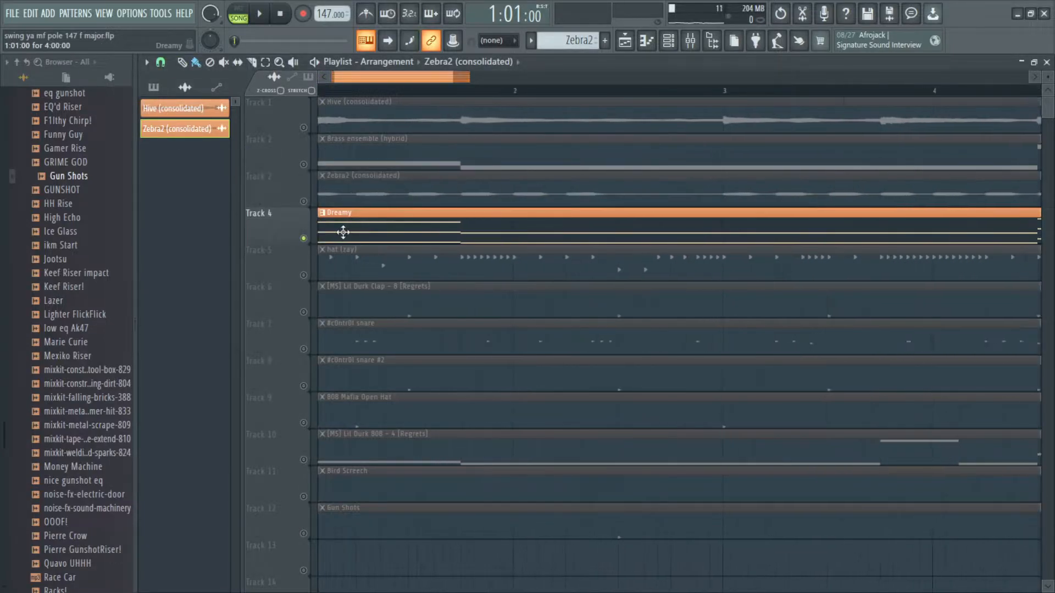
scroll(475, 245, down, 4)
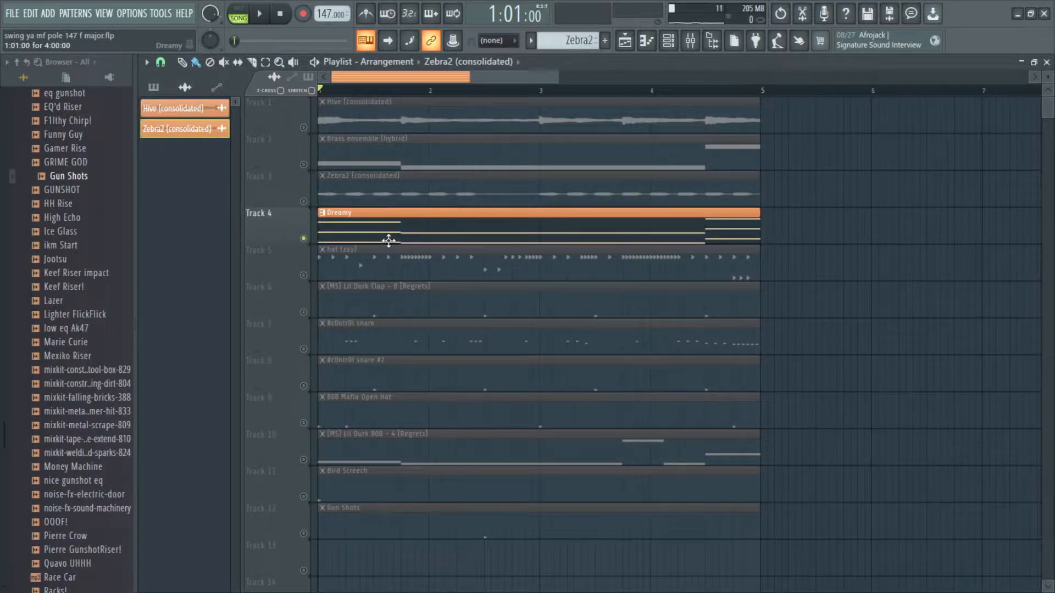
Step: Switch the channel rack's filter to show all channels
click(669, 40)
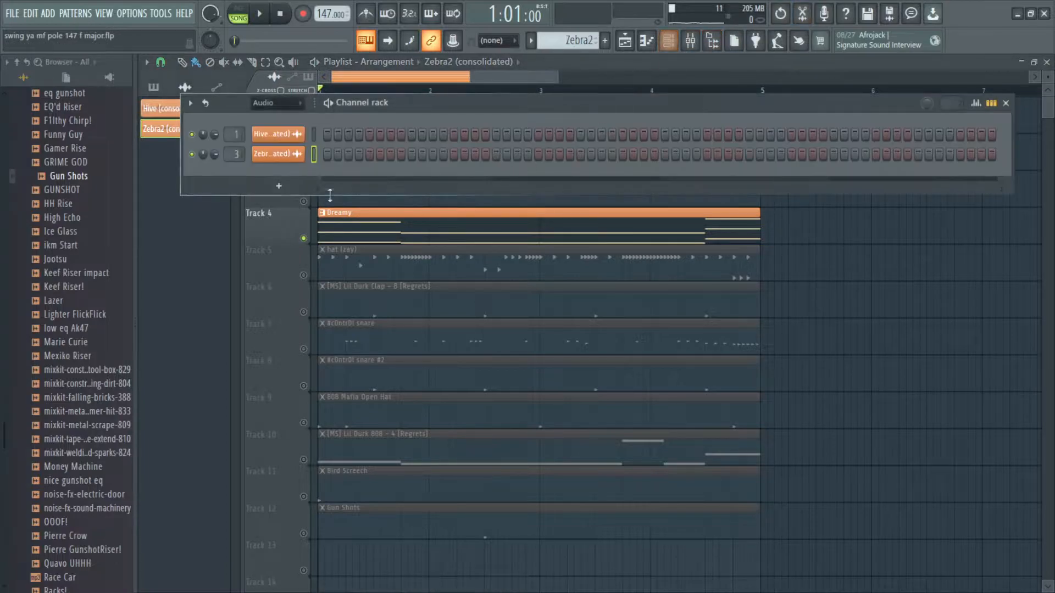
click(278, 103)
click(290, 117)
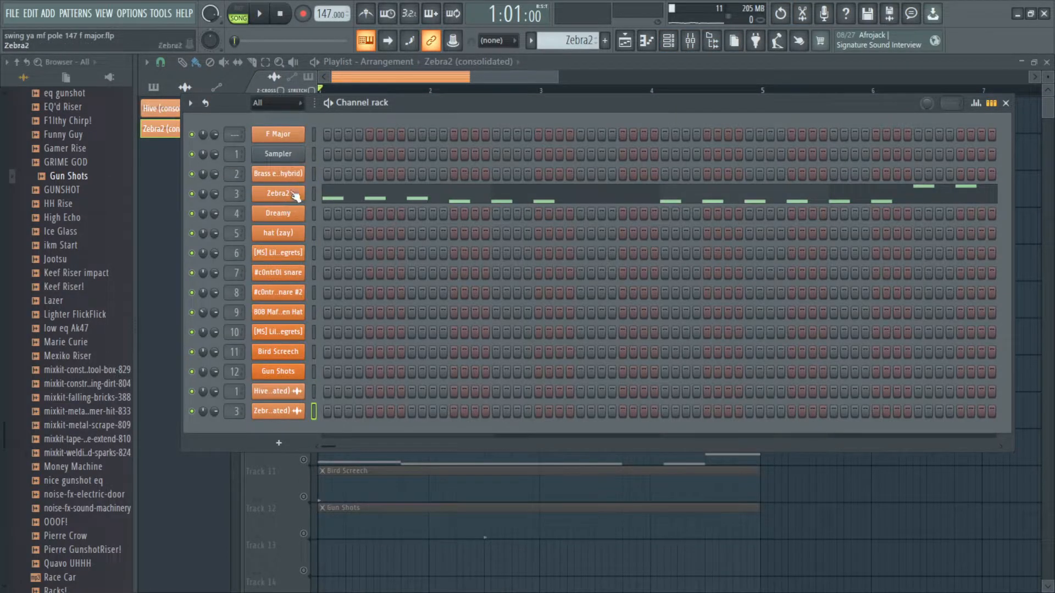
right_click(883, 499)
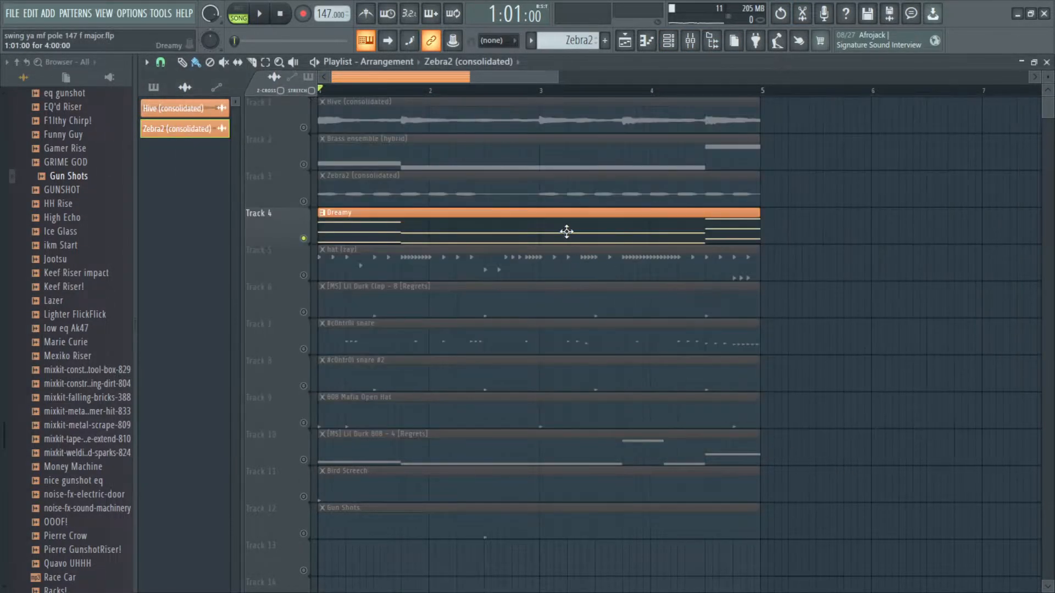
Step: Browse the Dreamy channel's presets from the channel rack, then close the channel rack
click(491, 233)
click(668, 40)
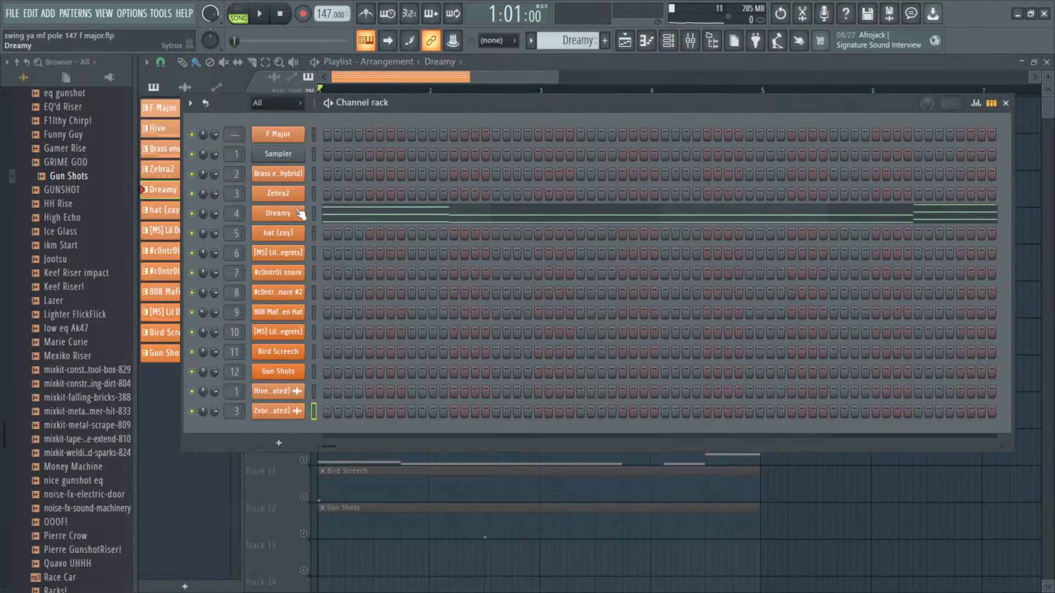
click(297, 213)
click(649, 128)
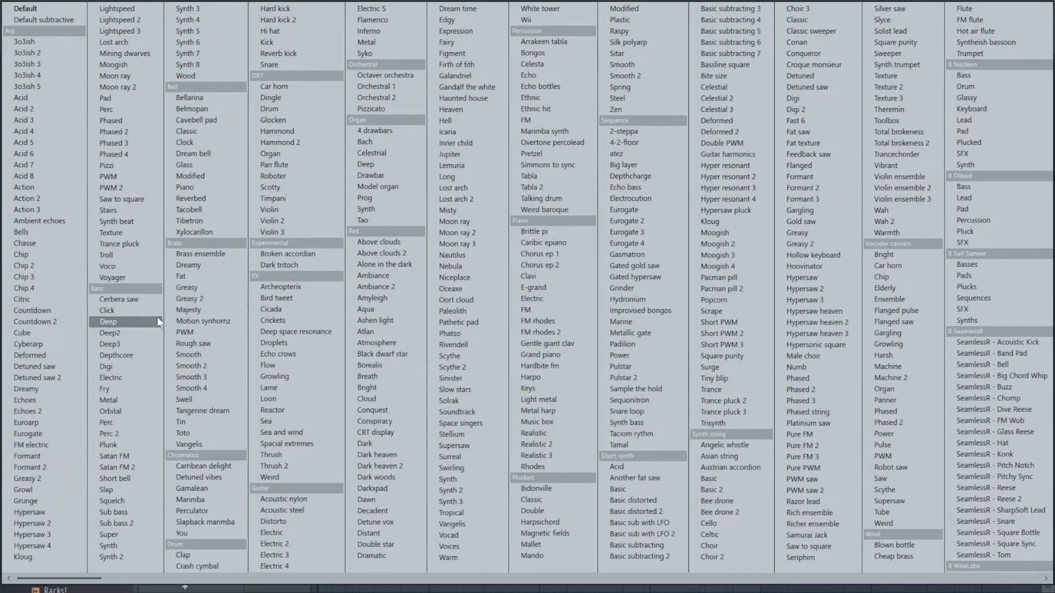
click(190, 265)
click(702, 124)
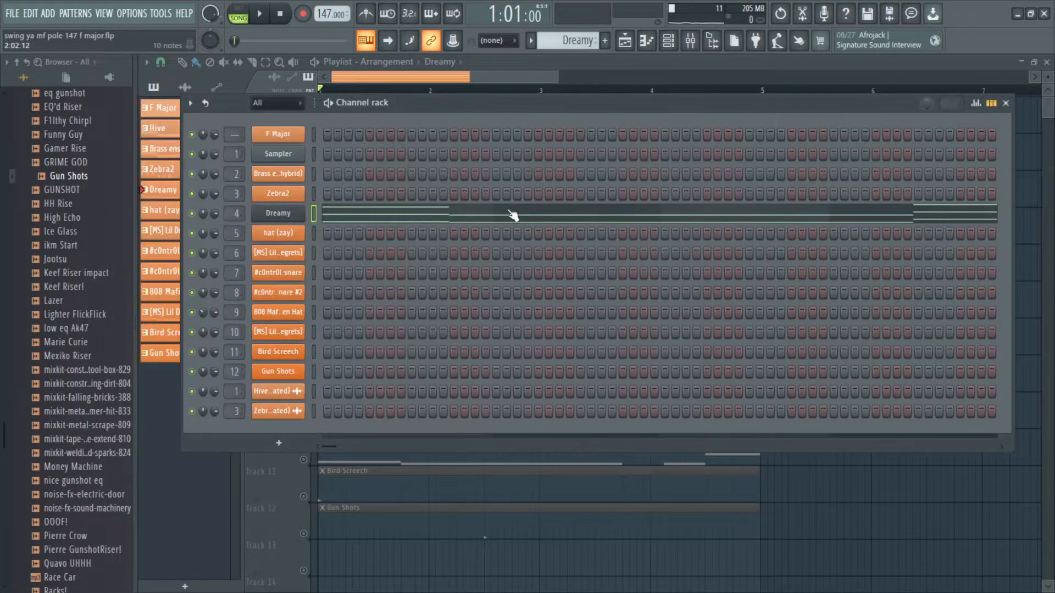
click(513, 213)
click(1047, 62)
click(1006, 102)
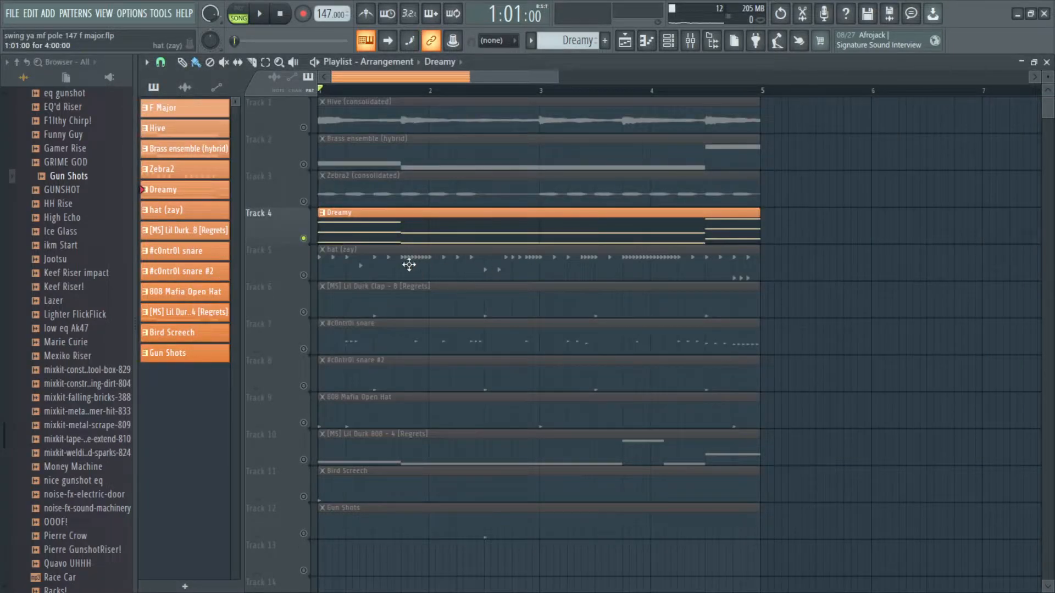
Step: Open the Dreamy pattern in the piano roll and play it back
double_click(373, 233)
scroll(616, 298, up, 5)
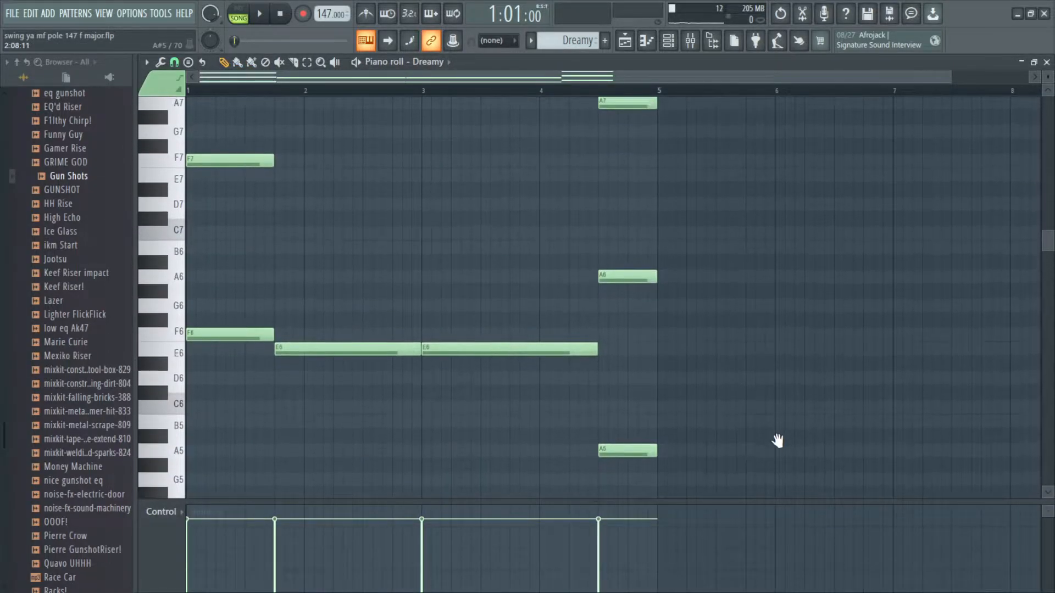
scroll(477, 328, down, 2)
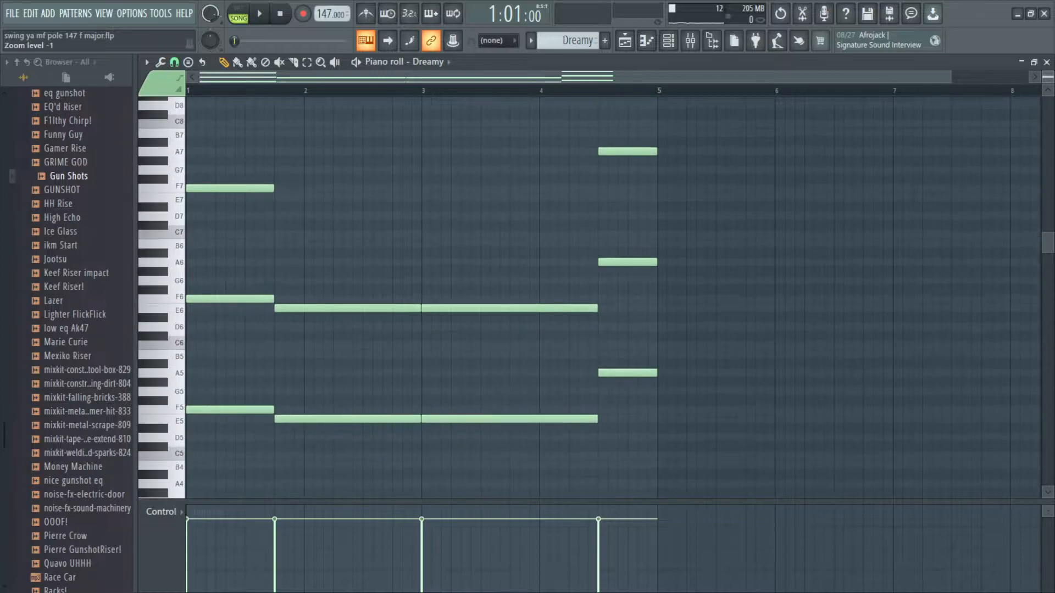
scroll(193, 189, up, 2)
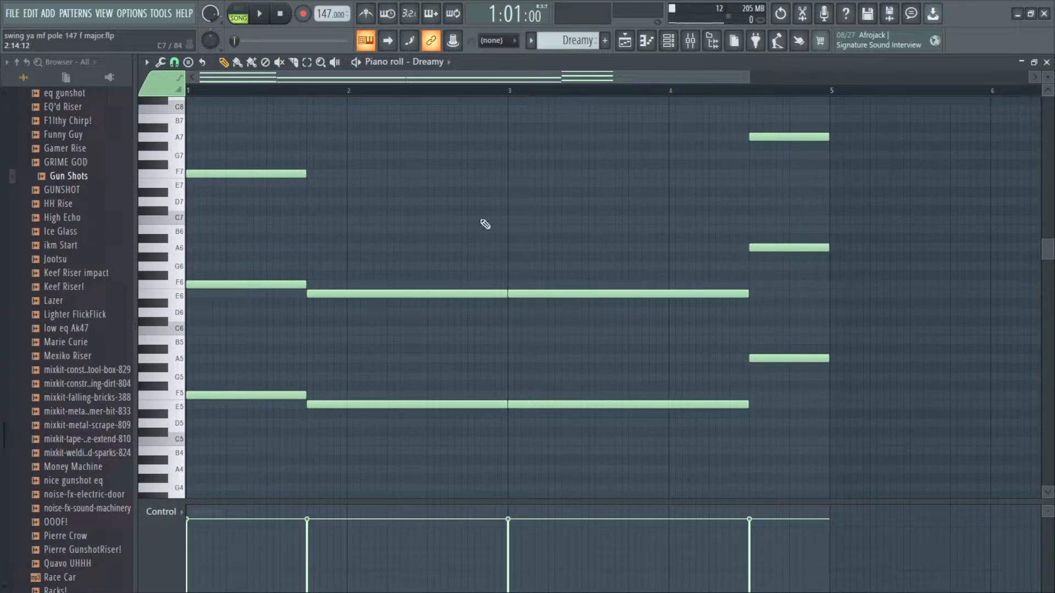
click(358, 61)
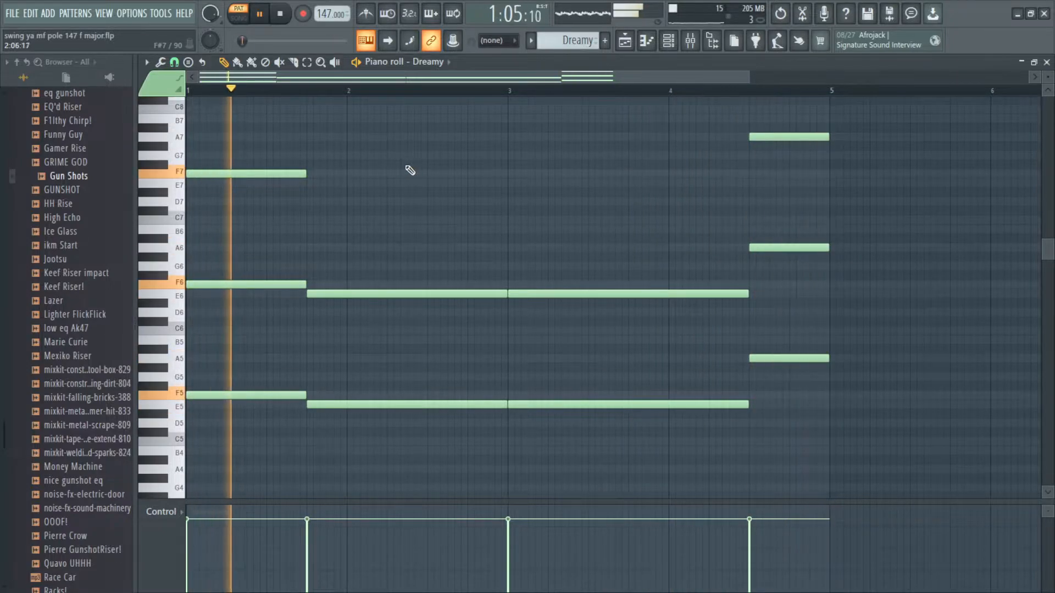
key(space)
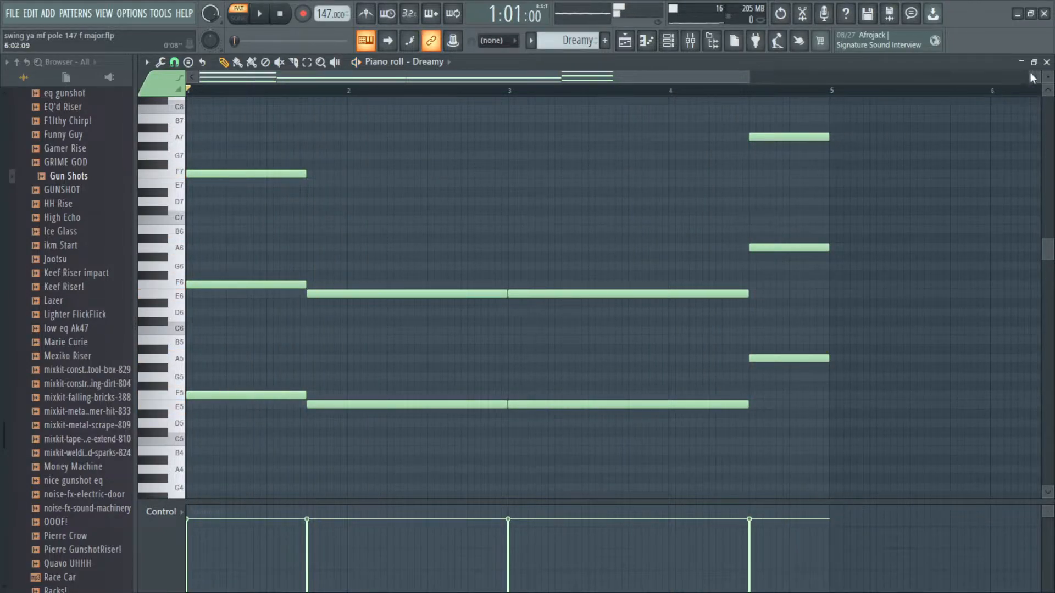
Step: Close the piano roll and solo the hat (zay) track in the playlist
click(1047, 62)
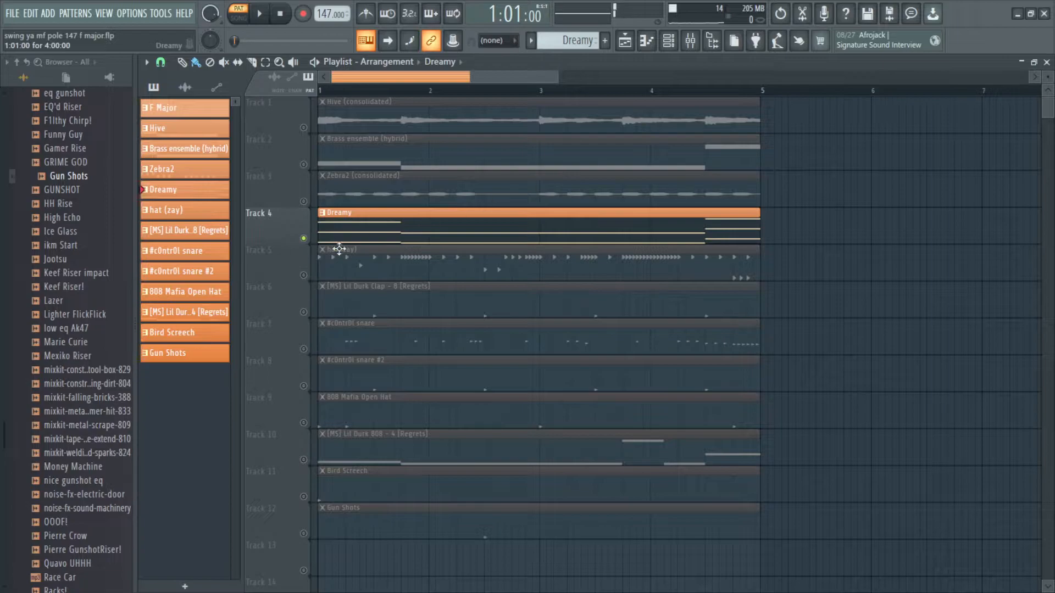
right_click(305, 278)
scroll(352, 256, up, 3)
scroll(467, 268, down, 3)
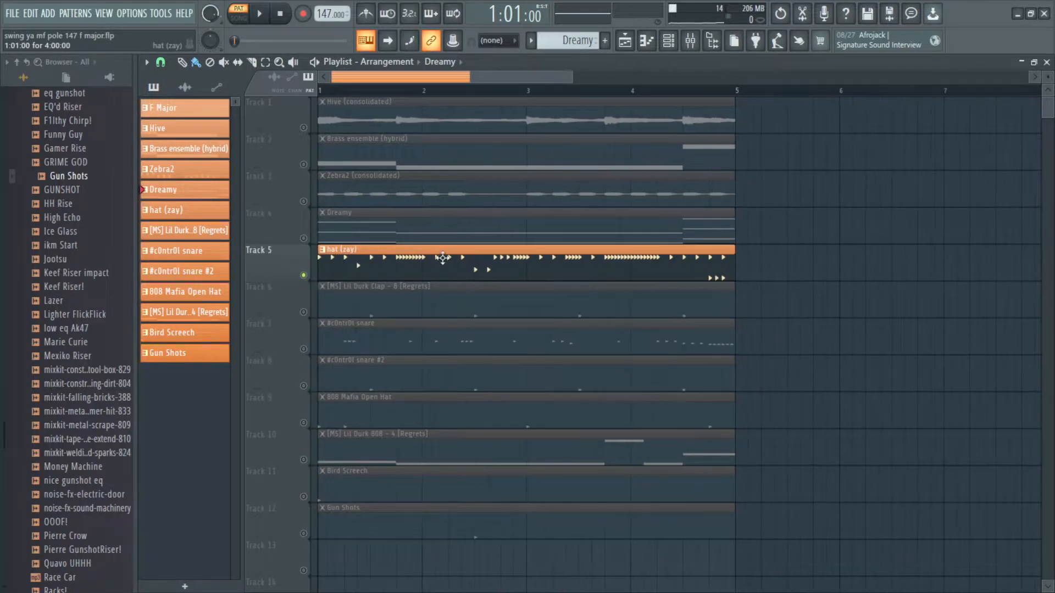
scroll(403, 255, up, 3)
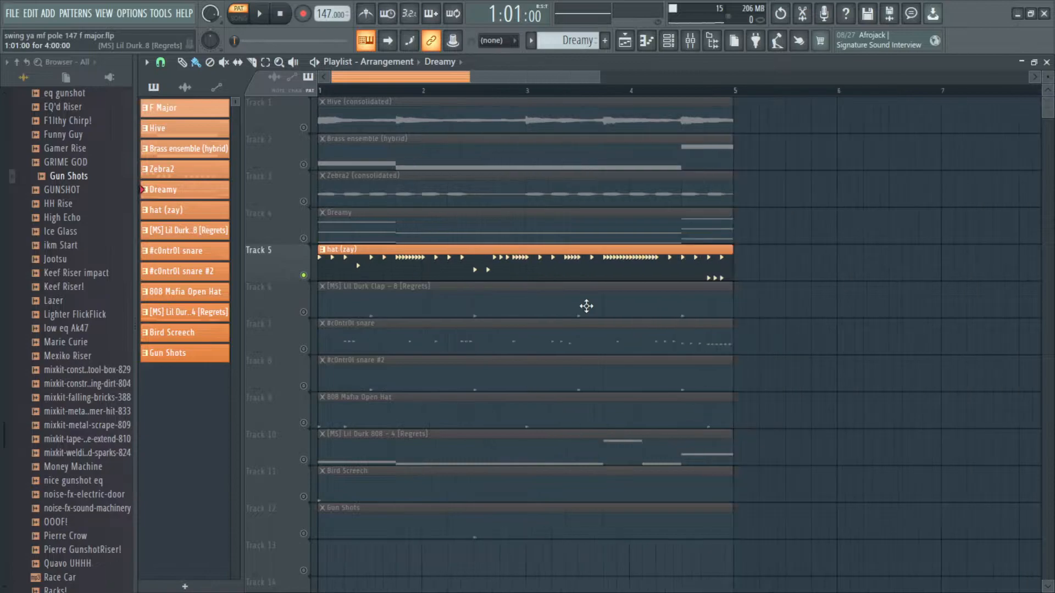
scroll(440, 330, down, 2)
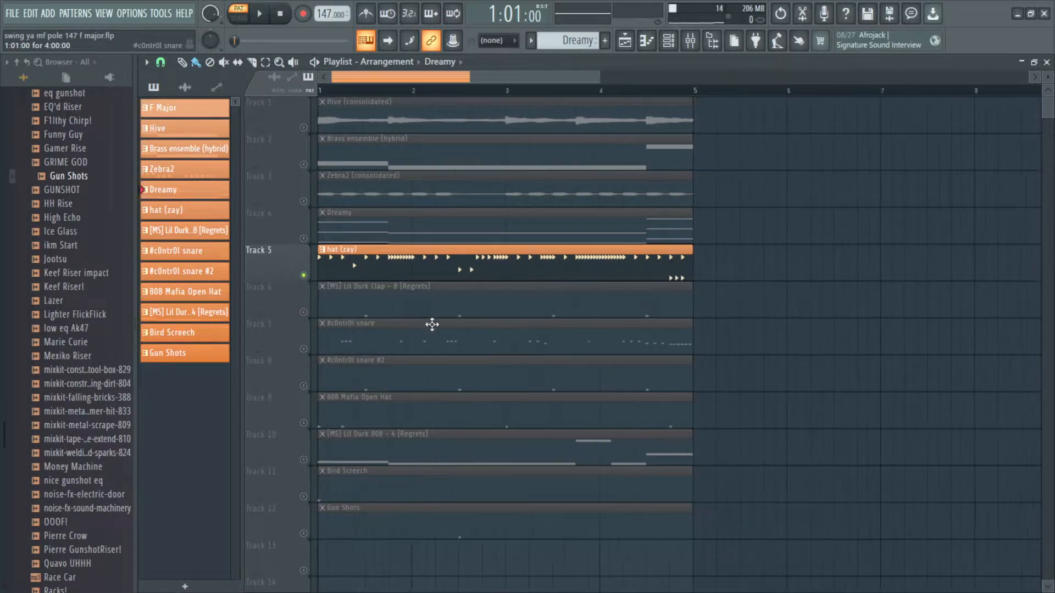
scroll(407, 281, up, 1)
scroll(457, 290, down, 2)
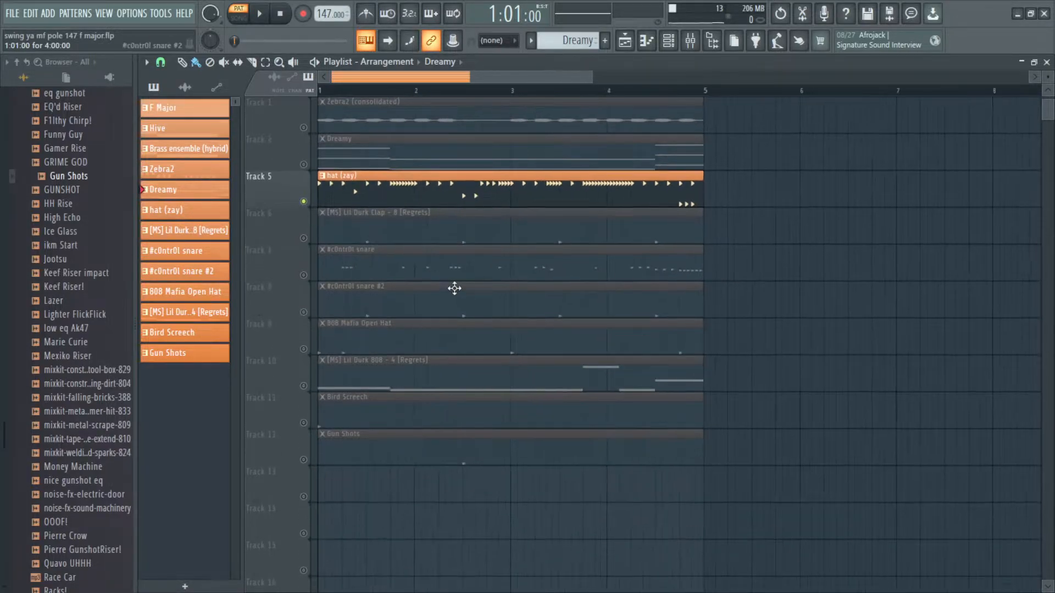
scroll(365, 224, up, 2)
scroll(464, 238, down, 3)
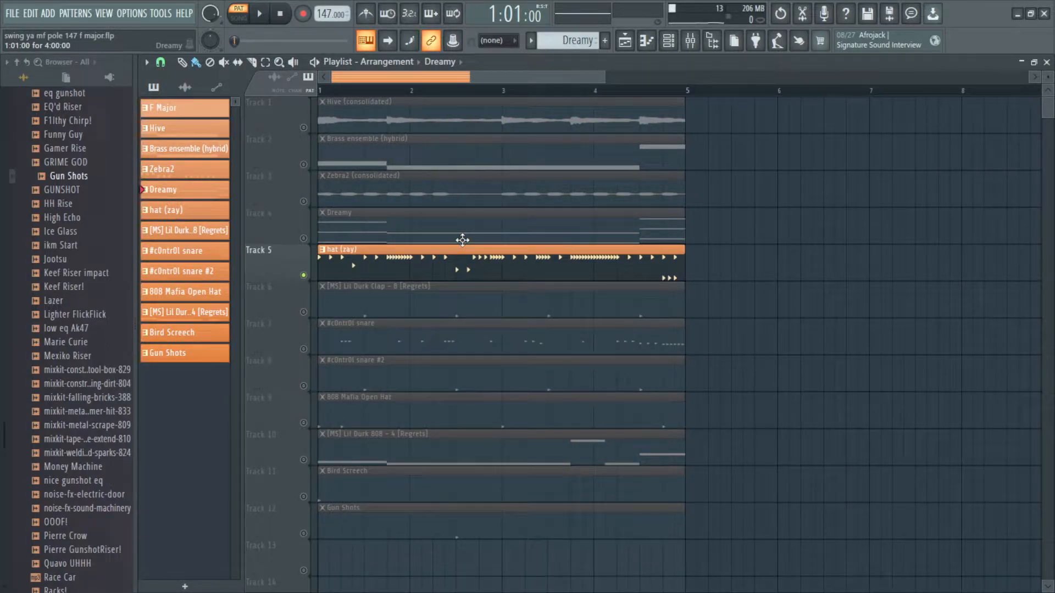
scroll(462, 240, up, 5)
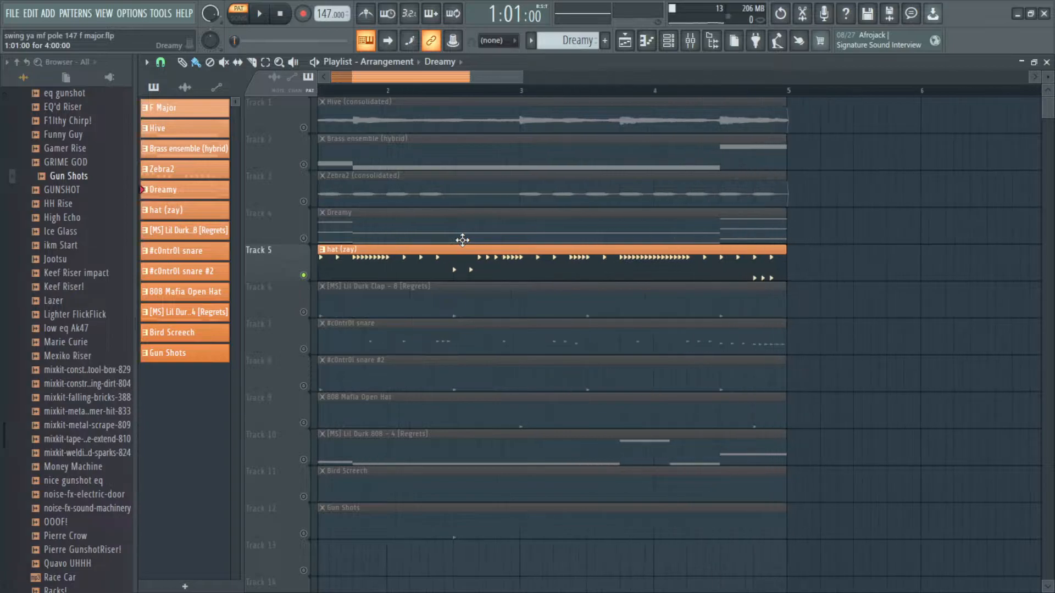
Step: Open the hat (zay) pattern in the piano roll and examine its notes
double_click(368, 266)
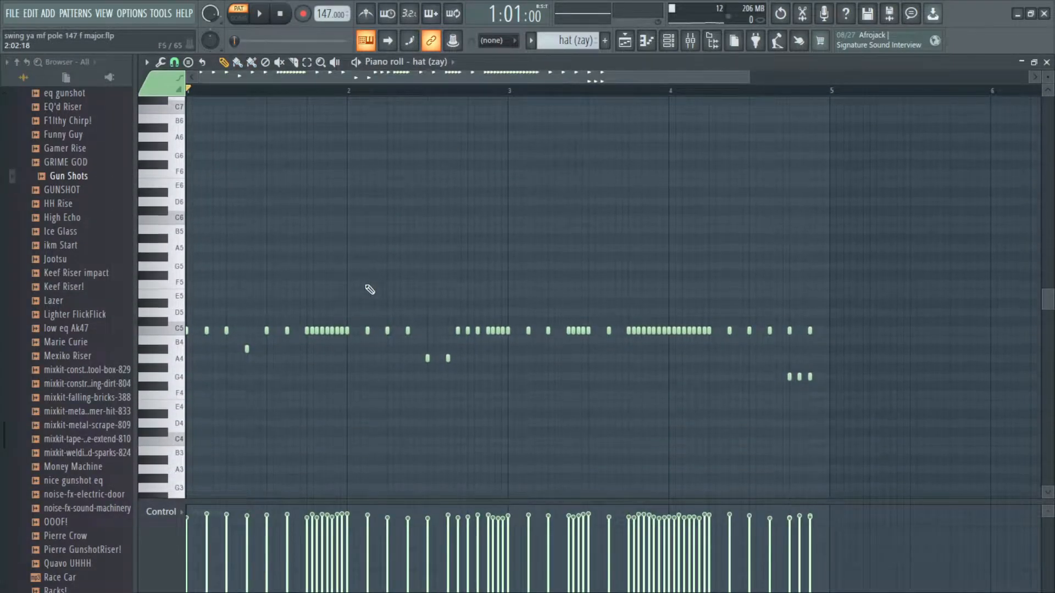
scroll(255, 264, up, 3)
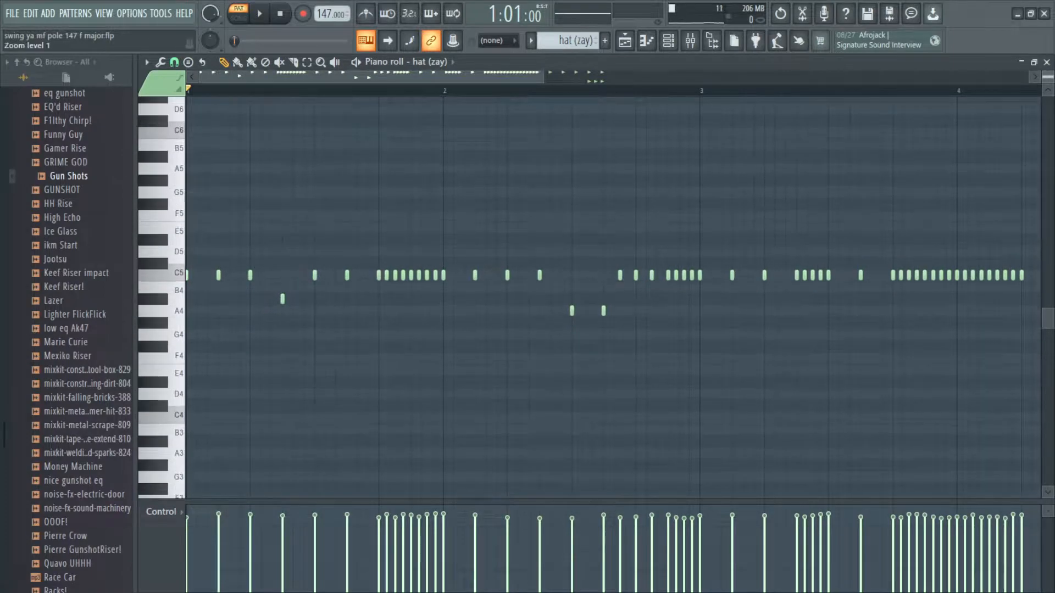
drag(284, 257, 354, 269)
scroll(557, 339, down, 3)
scroll(561, 343, down, 2)
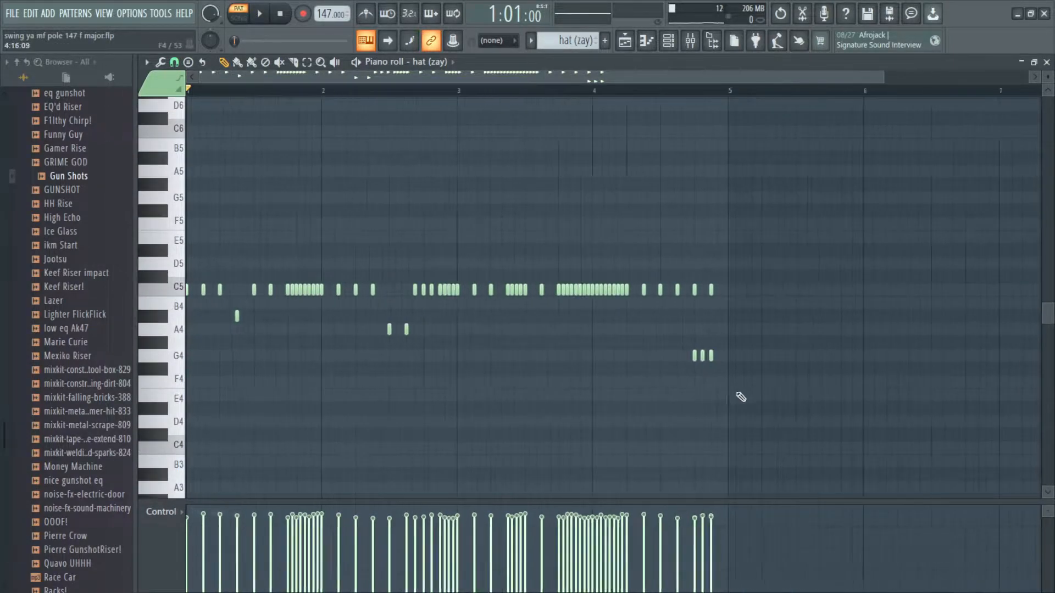
key(ctrl+a)
scroll(263, 290, up, 4)
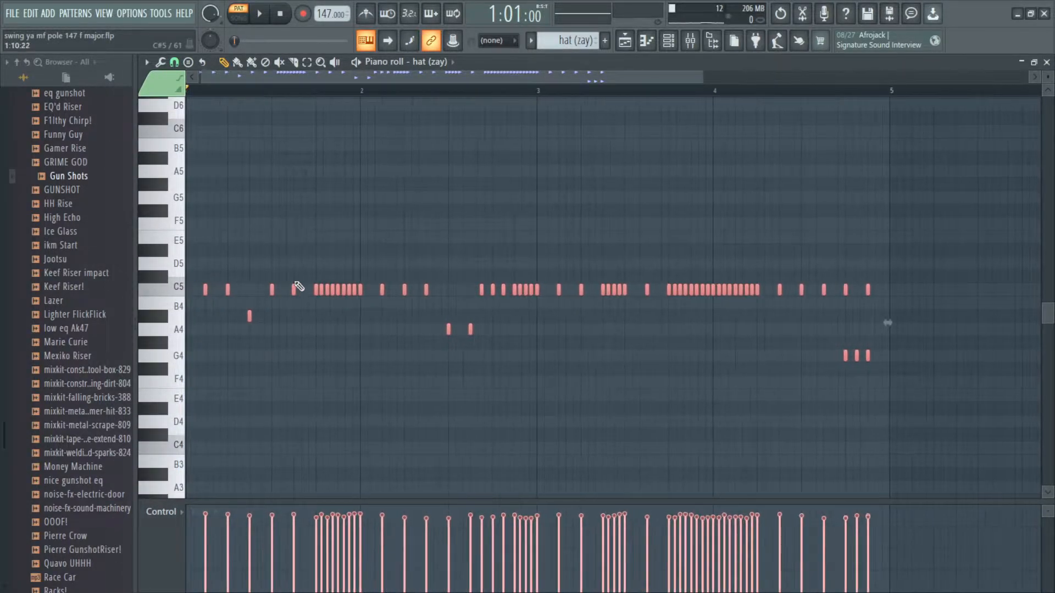
drag(323, 290, 407, 297)
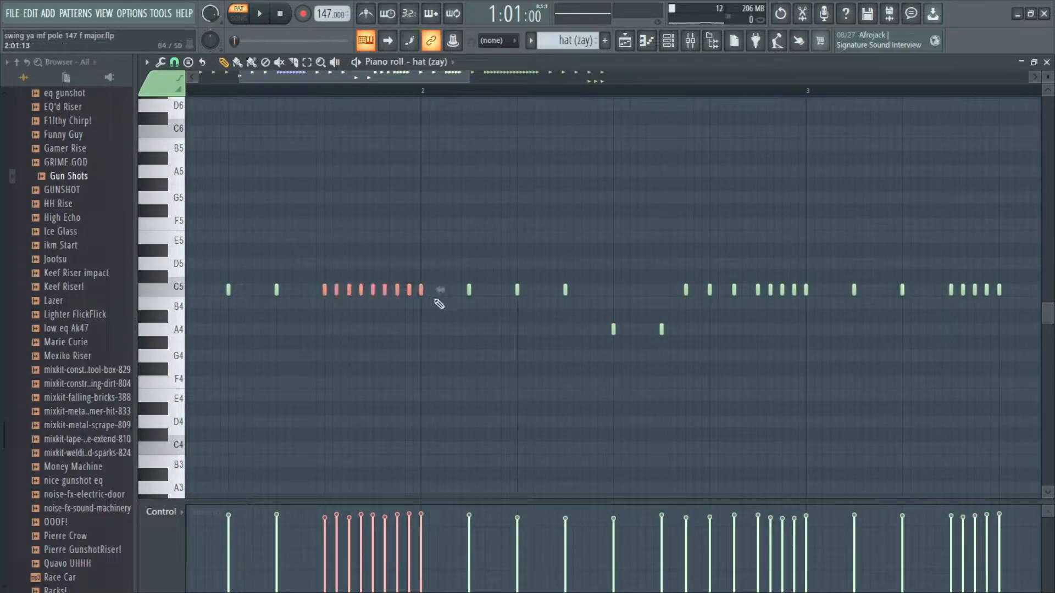
scroll(495, 324, down, 2)
drag(689, 300, 639, 279)
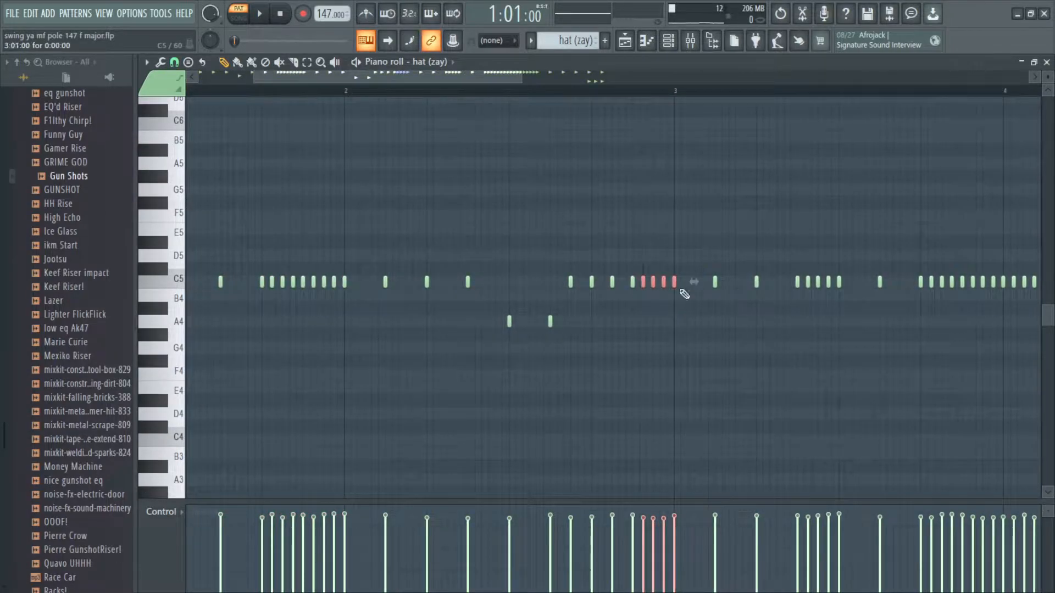
scroll(676, 287, down, 2)
click(529, 322)
scroll(377, 79, down, 1)
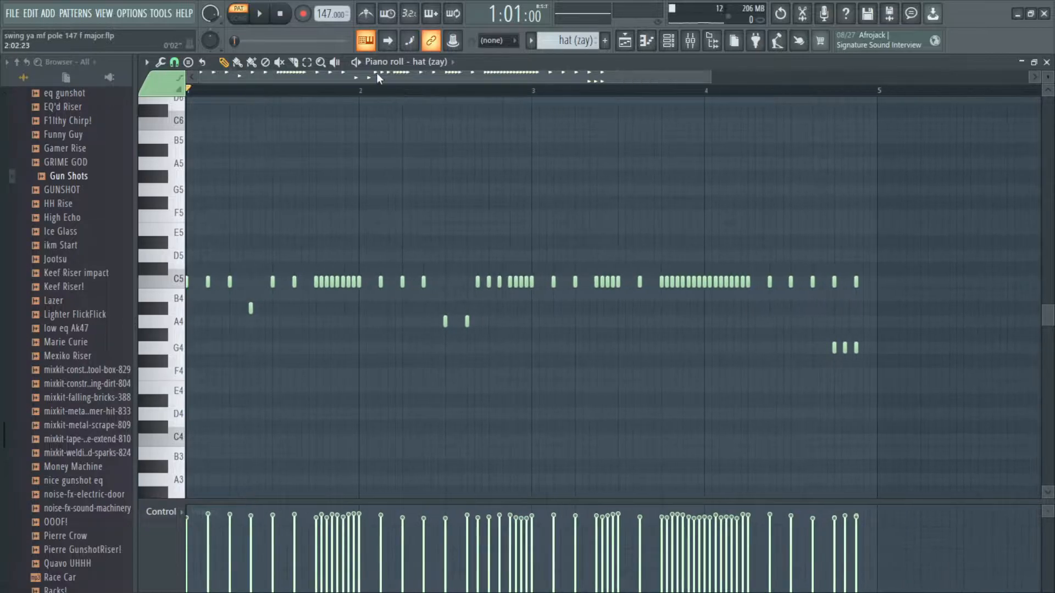
Step: Play back the hat pattern, toggle the control lane's parameter, and close the piano roll
click(357, 62)
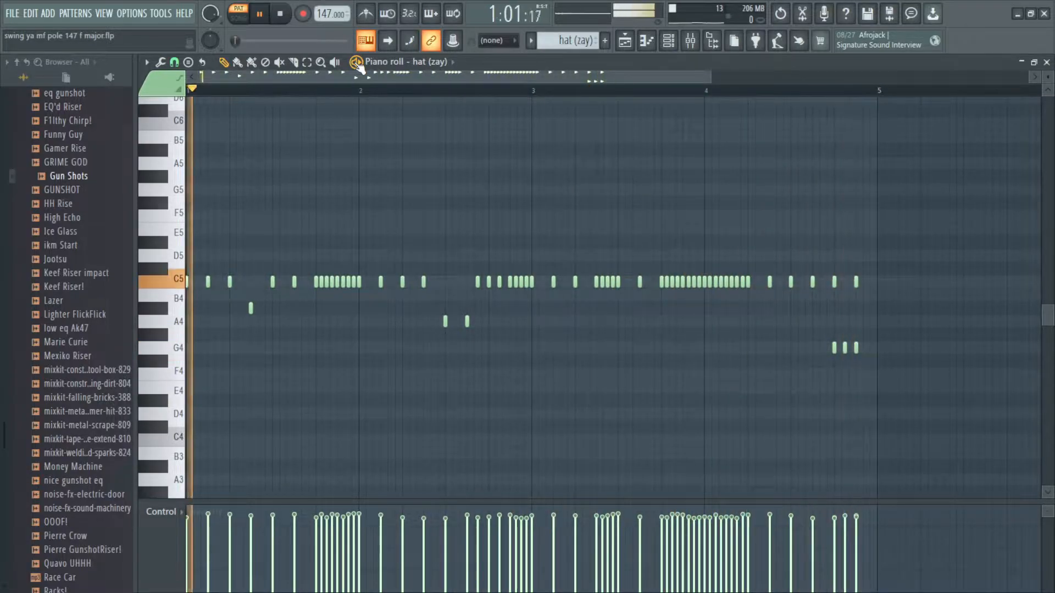
click(357, 62)
scroll(363, 418, down, 2)
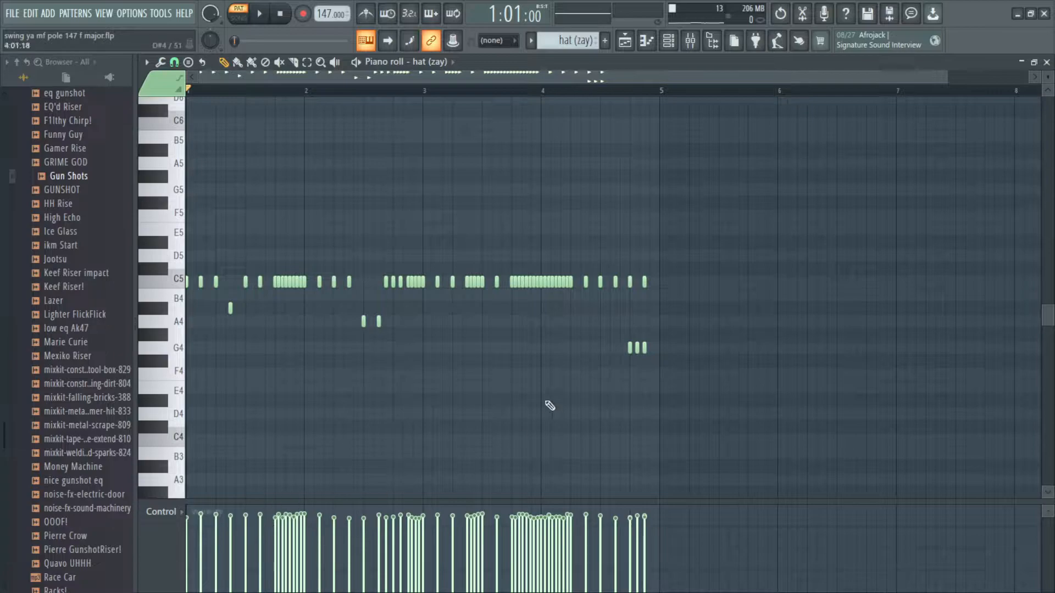
click(183, 518)
click(193, 512)
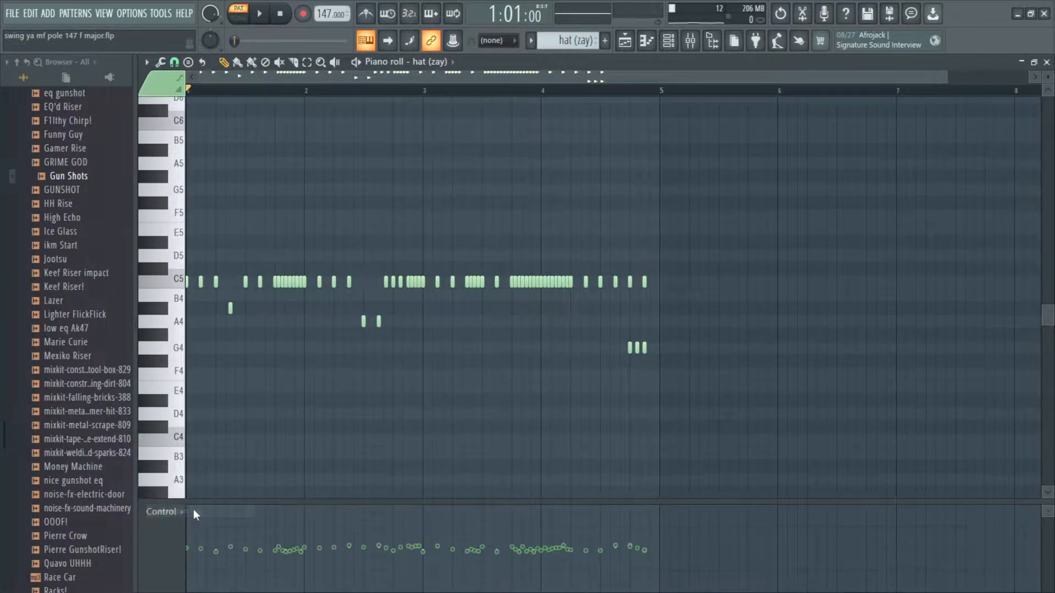
click(196, 514)
click(189, 525)
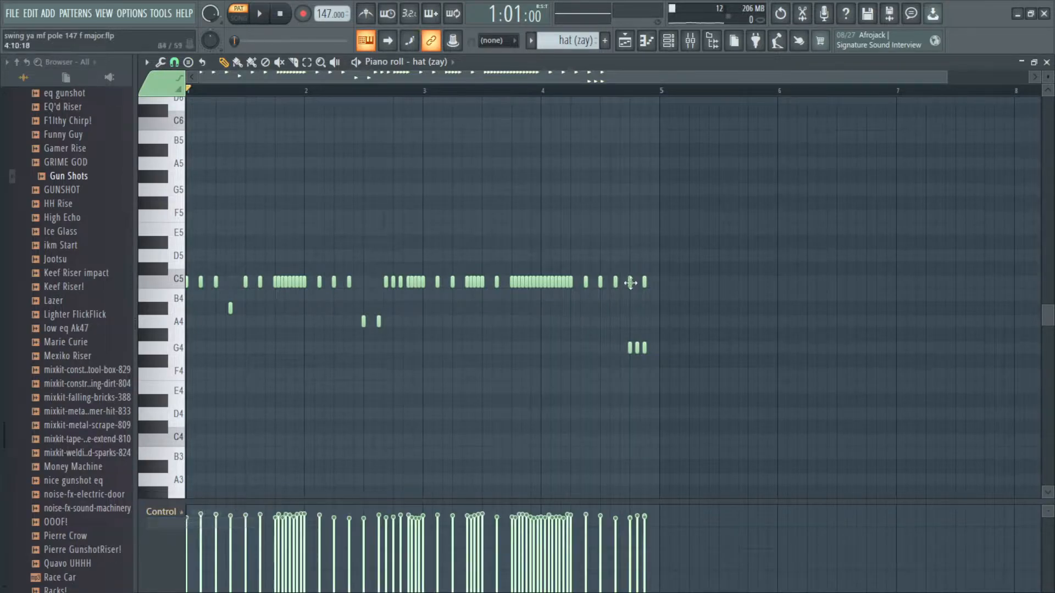
click(1045, 63)
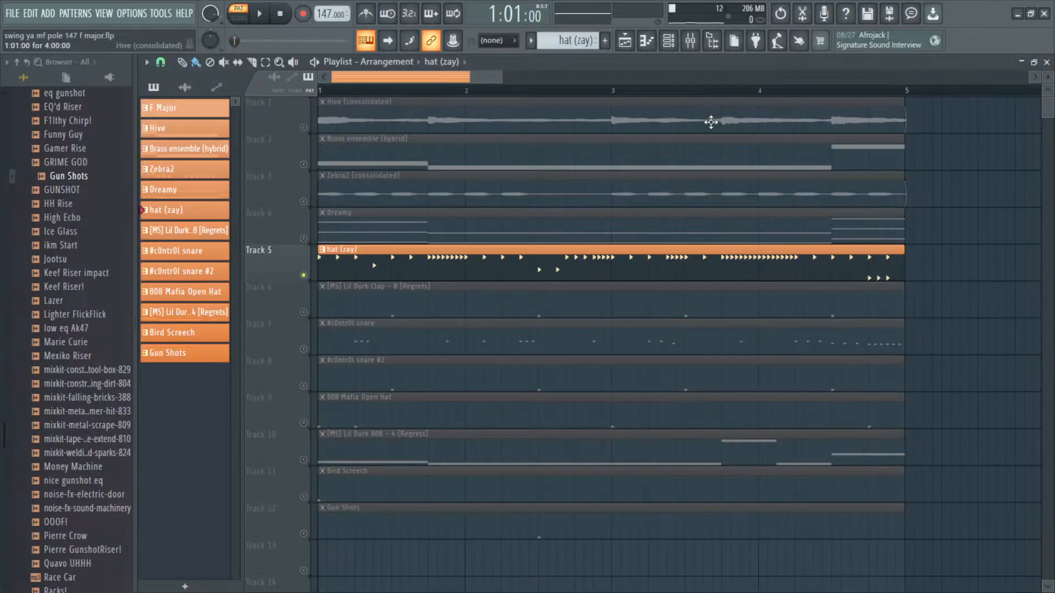
Step: Clear the track solo and preview the [MS] Lil Durk Clap - 8 [Regrets] pattern in the piano roll
right_click(305, 313)
right_click(306, 313)
double_click(358, 312)
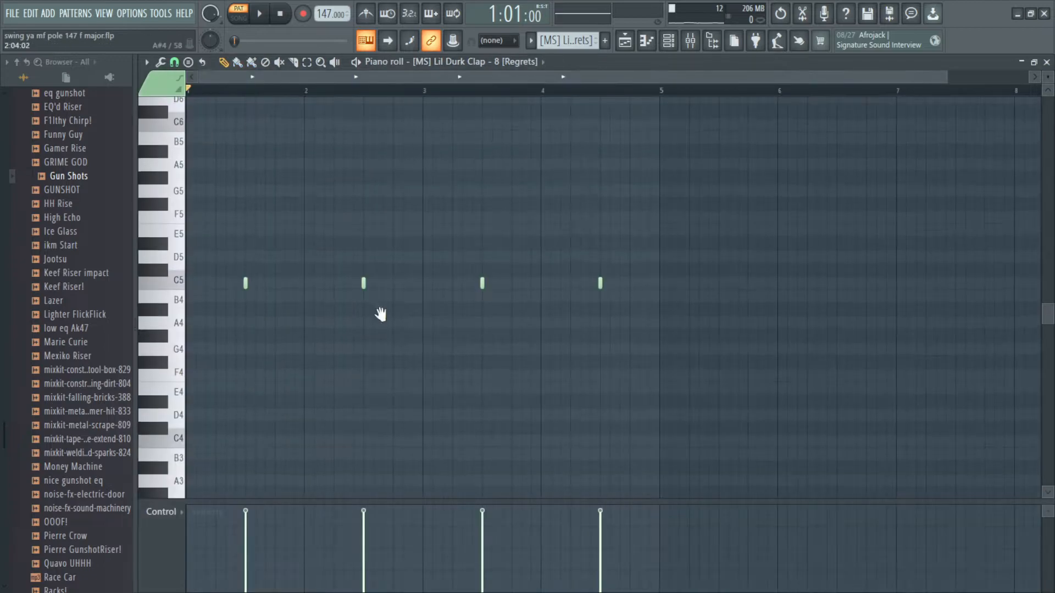
scroll(412, 233, up, 2)
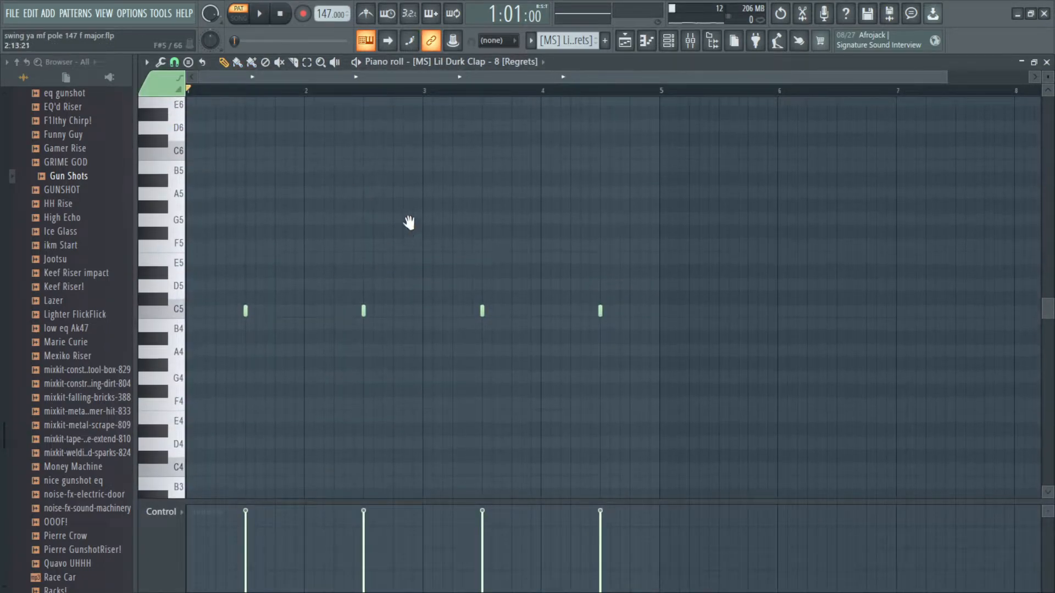
scroll(405, 228, down, 3)
key(space)
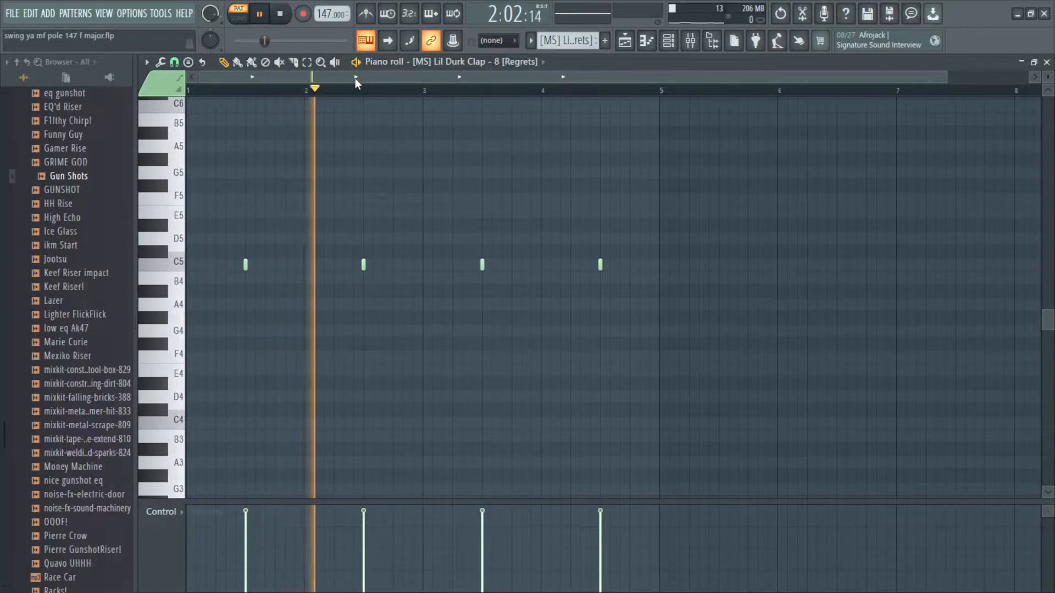
key(space)
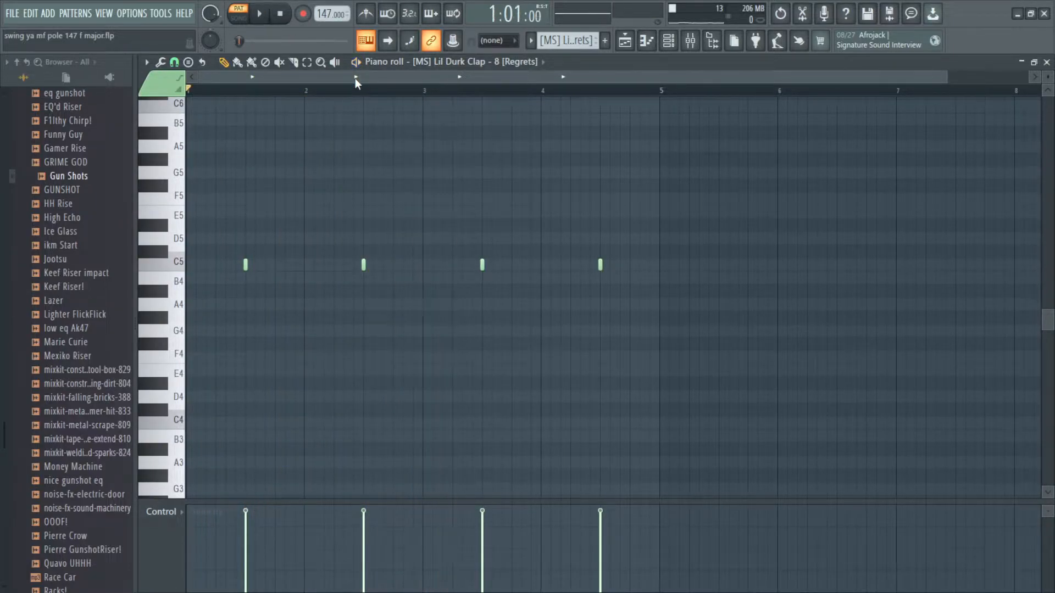
Step: Close the piano roll and open the #c0ntr0l snare pattern in the piano roll
click(1046, 63)
scroll(434, 259, down, 3)
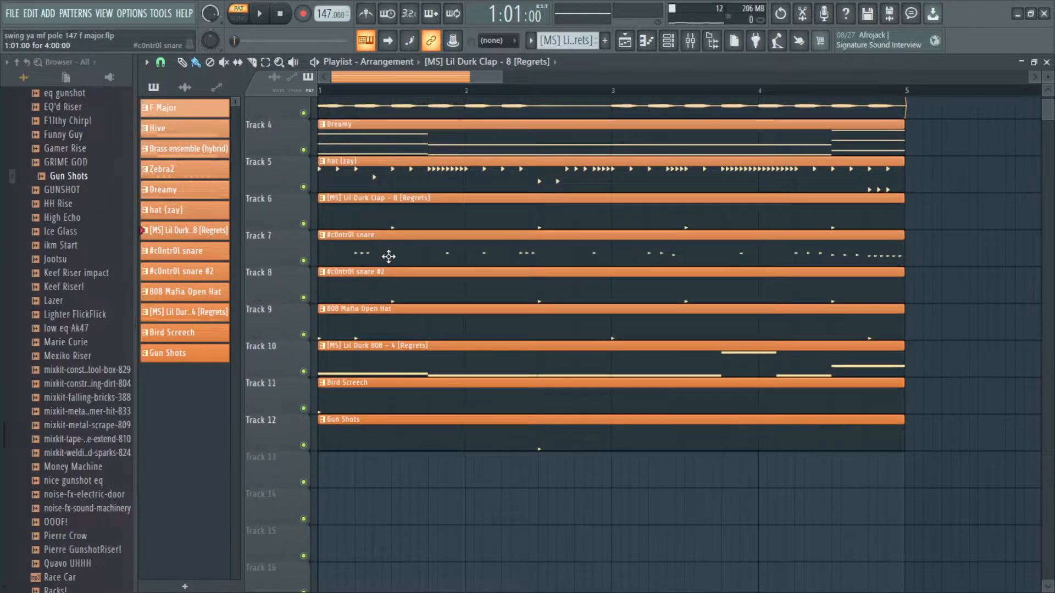
double_click(384, 257)
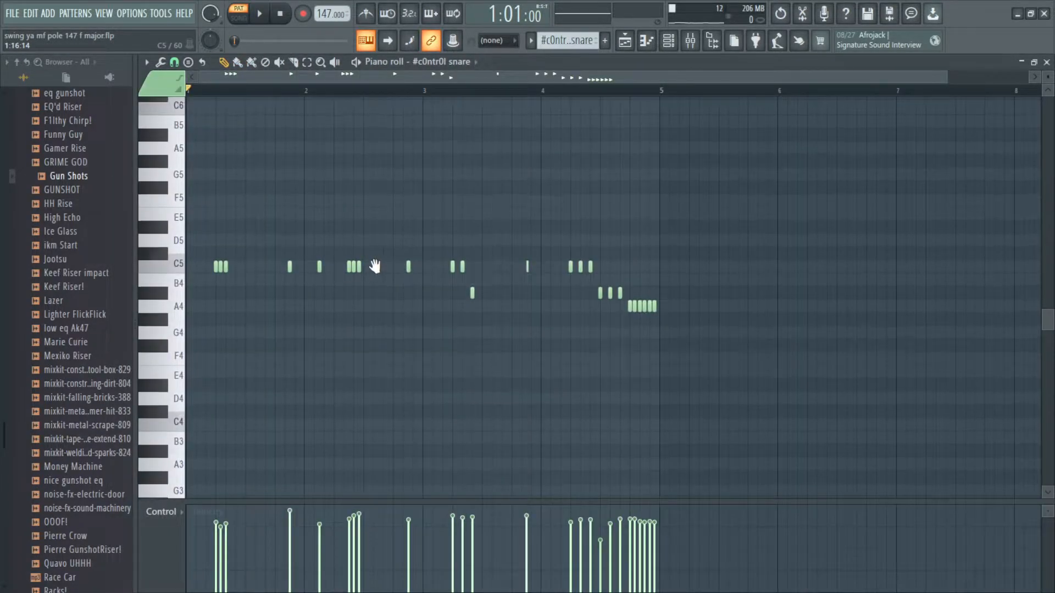
scroll(269, 232, up, 1)
scroll(516, 213, down, 1)
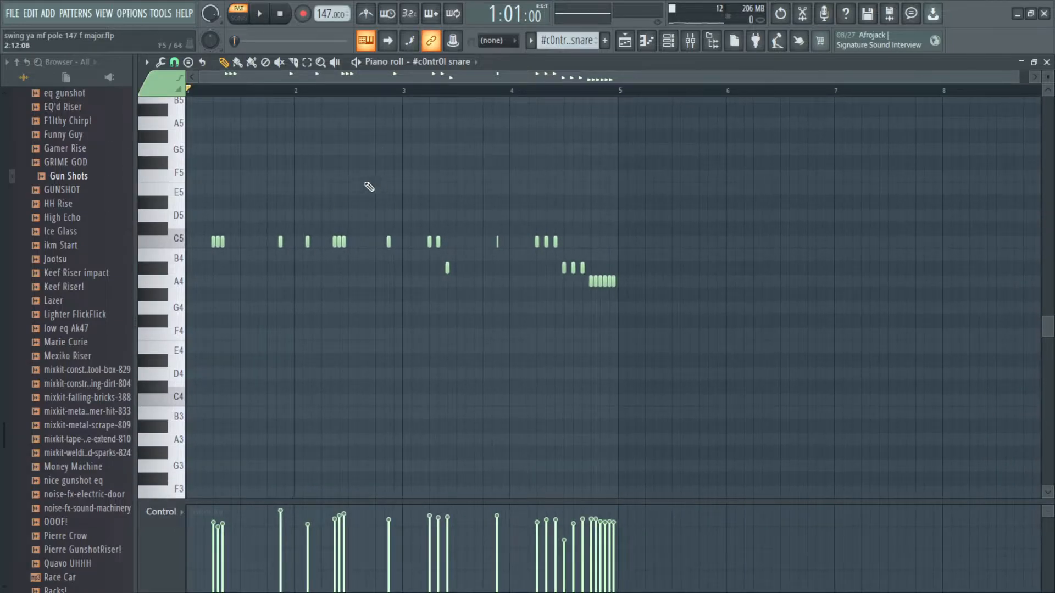
Step: Play back the #c0ntr0l snare pattern in the piano roll
scroll(424, 219, up, 2)
scroll(241, 216, up, 2)
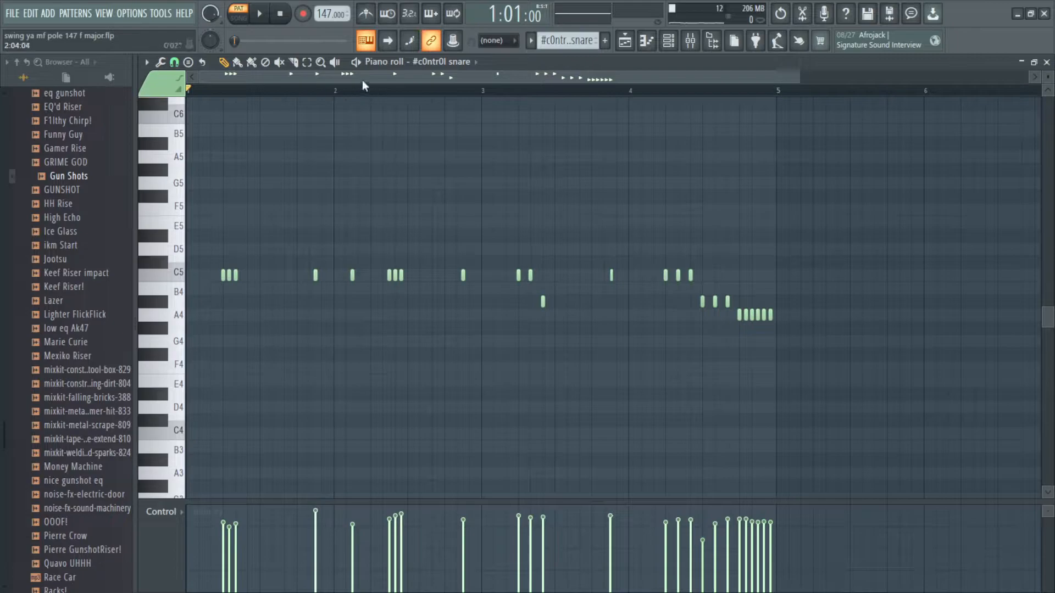
click(357, 62)
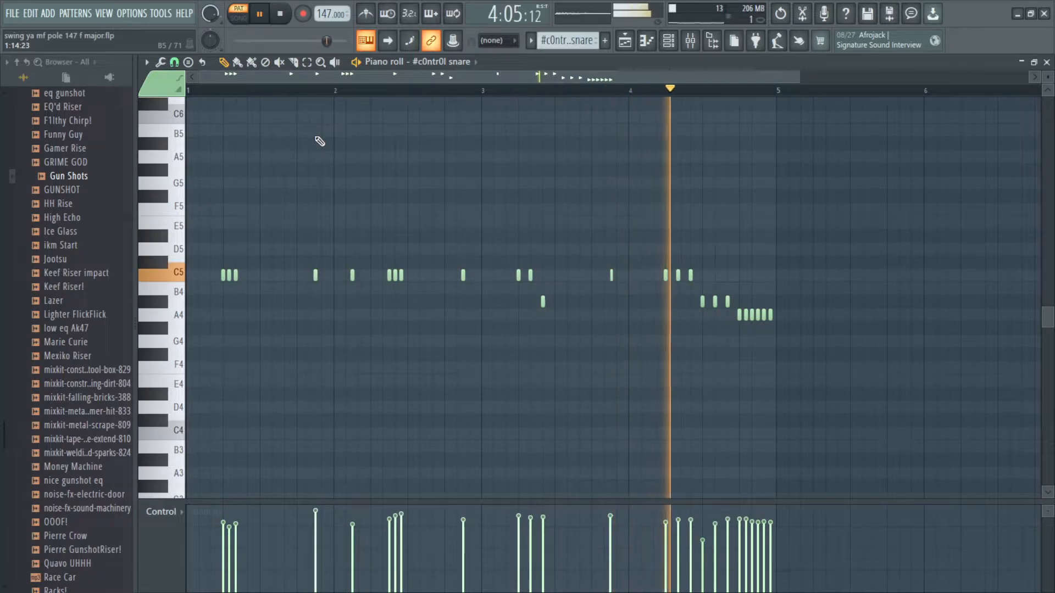
key(space)
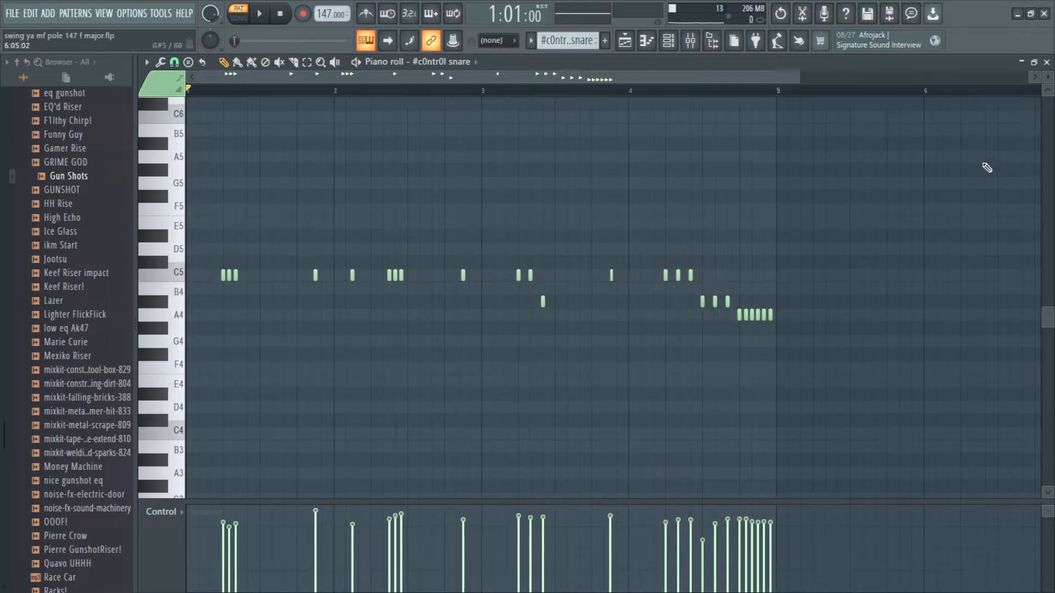
Step: Switch the snare's control lane between velocity and pan, then close the piano roll
click(162, 513)
click(165, 508)
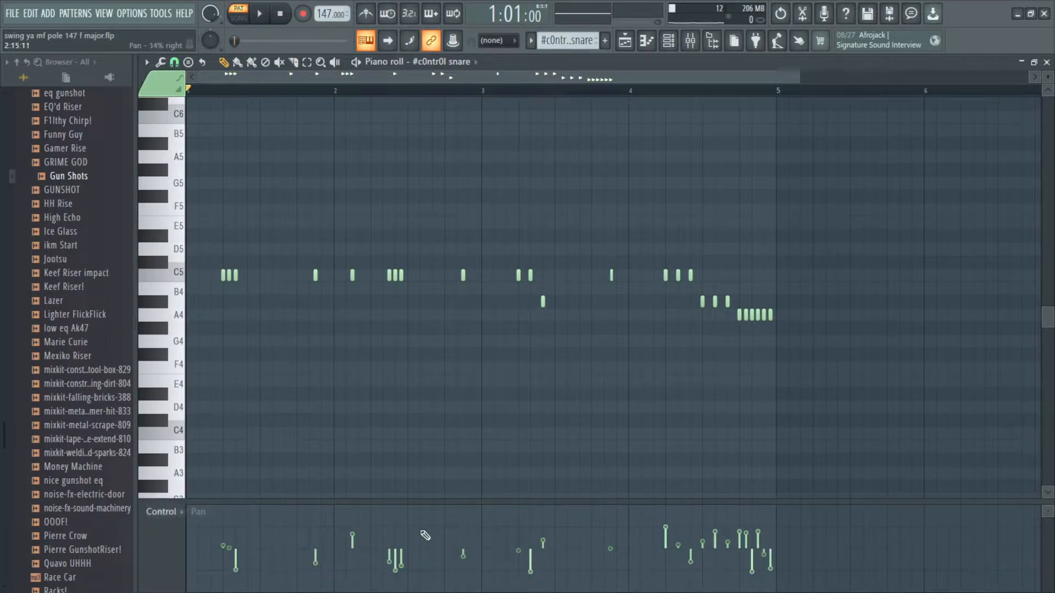
click(163, 512)
click(231, 584)
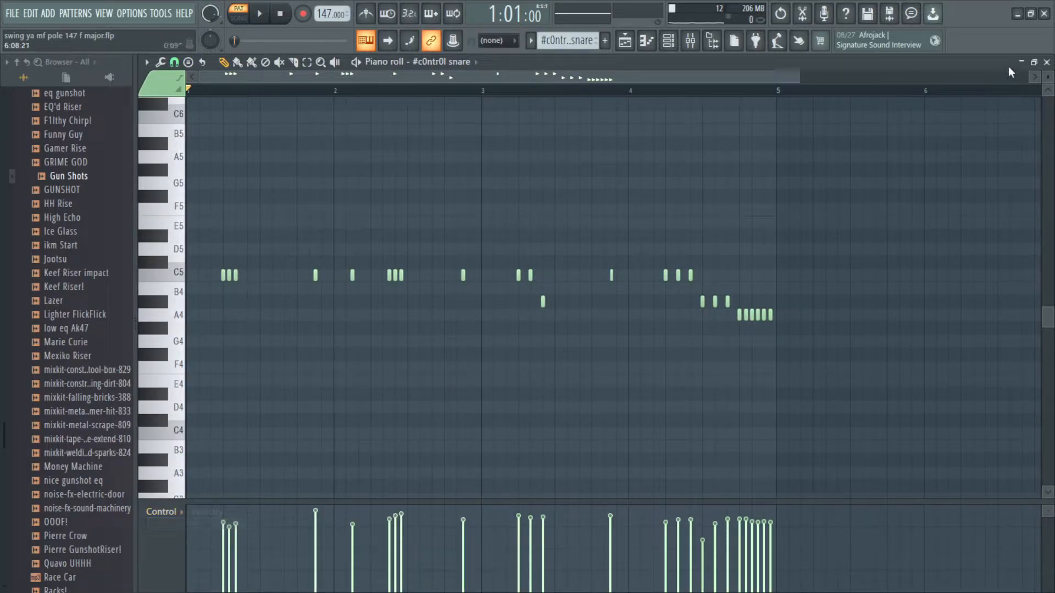
click(1046, 62)
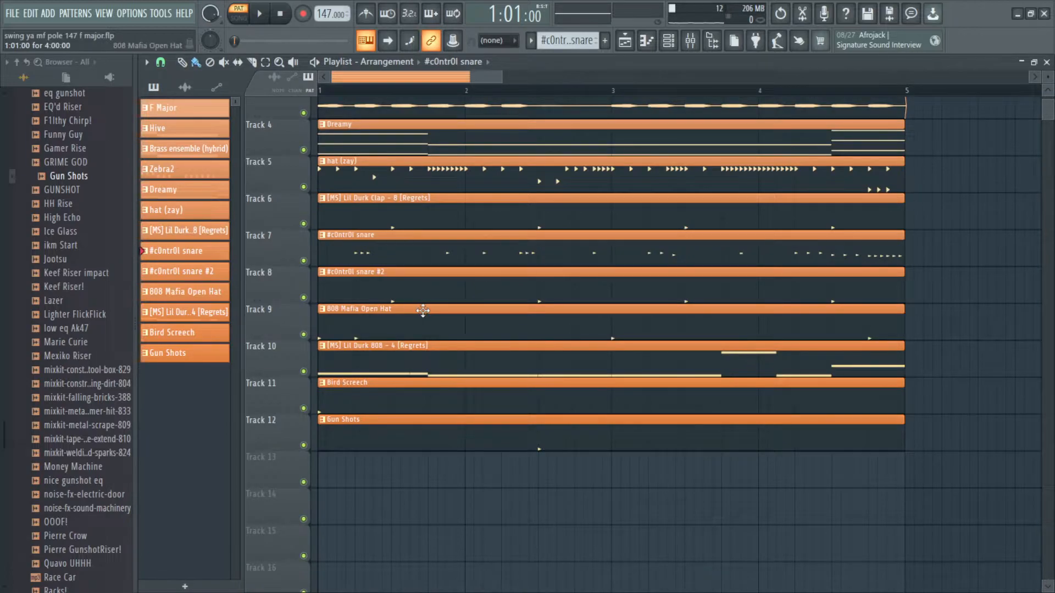
Step: Open and play back the #c0ntr0l snare #2 pattern, then close the piano roll
scroll(423, 310, up, 1)
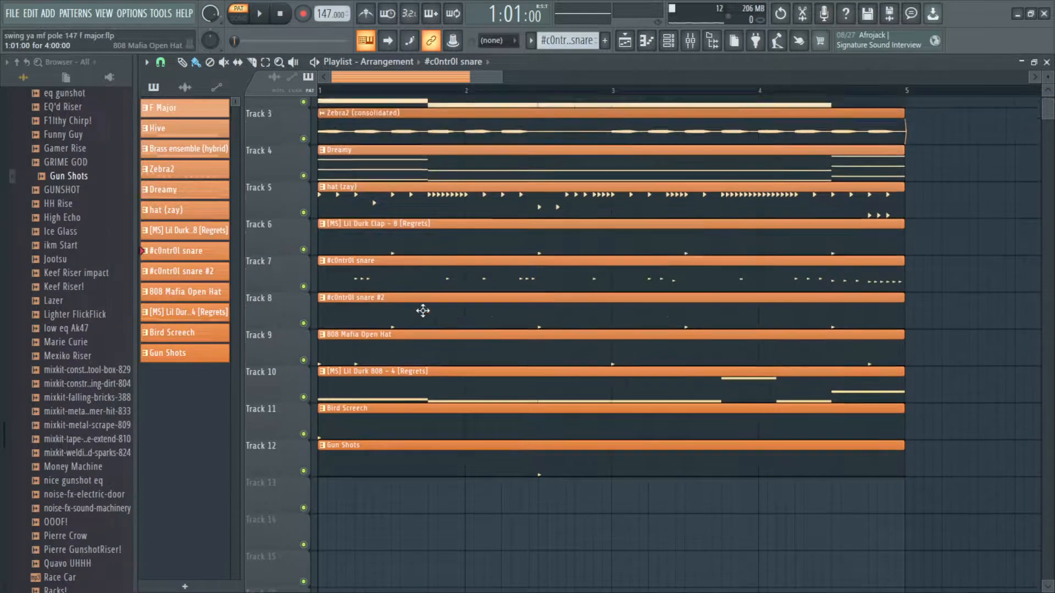
drag(516, 219, 648, 287)
drag(539, 330, 656, 237)
scroll(361, 311, up, 2)
scroll(407, 303, down, 1)
double_click(363, 259)
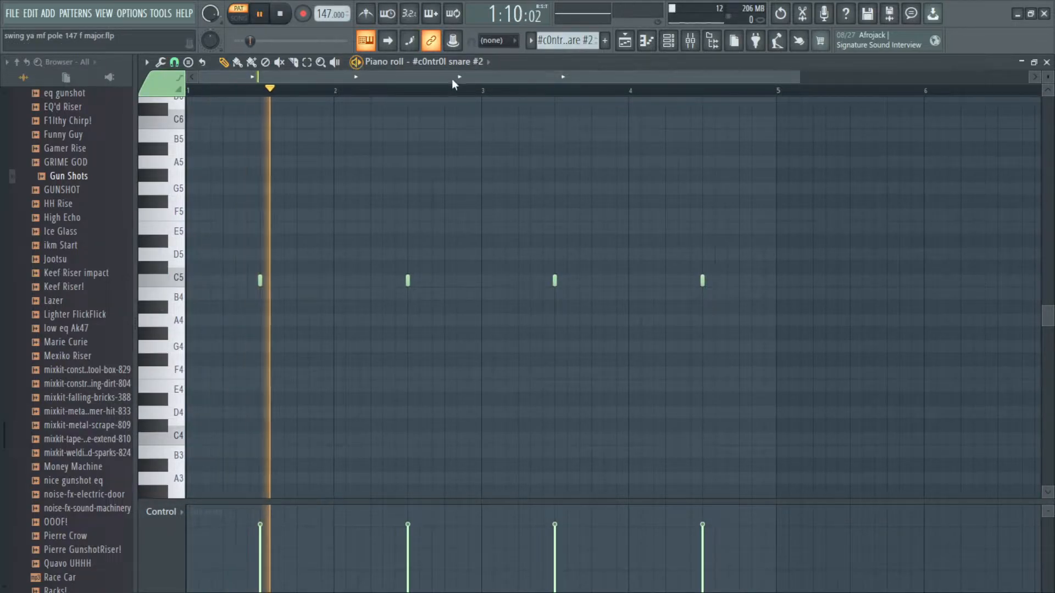
click(1047, 63)
key(space)
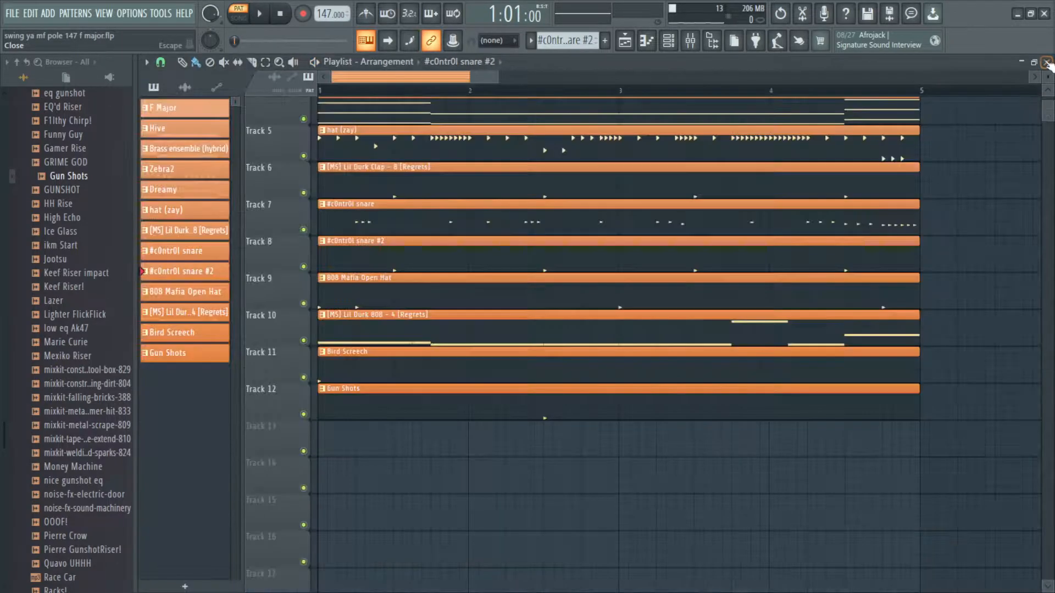
Step: Open and play back the 808 Mafia Open Hat pattern, then return to the playlist
double_click(417, 297)
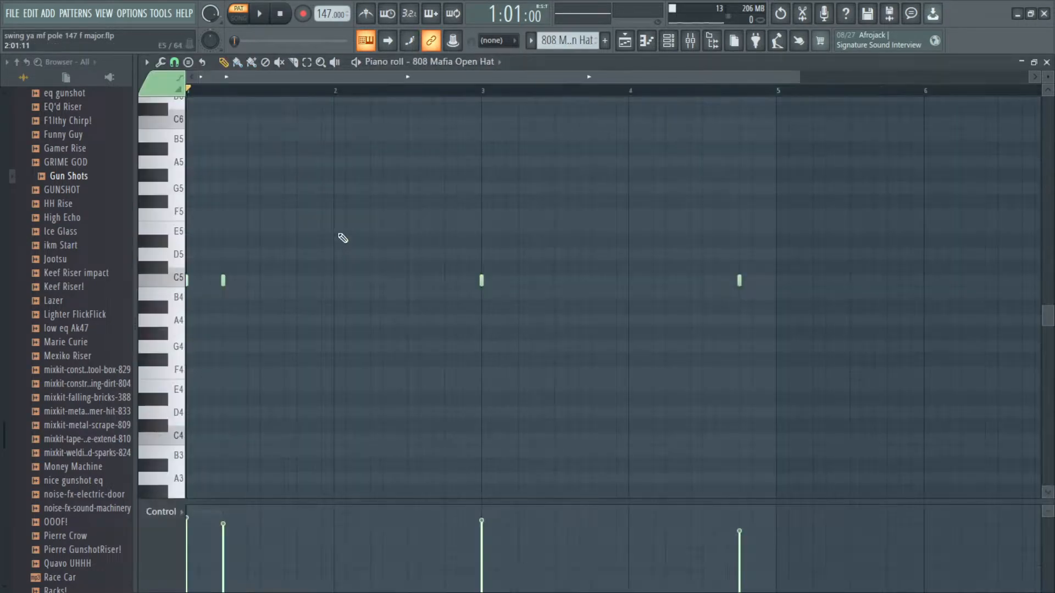
click(358, 63)
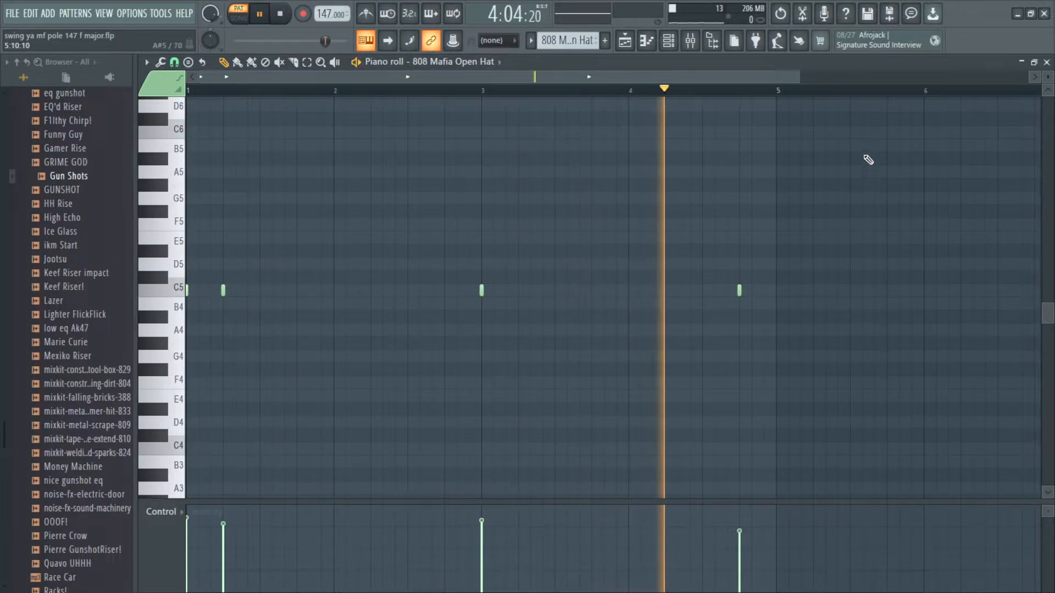
key(space)
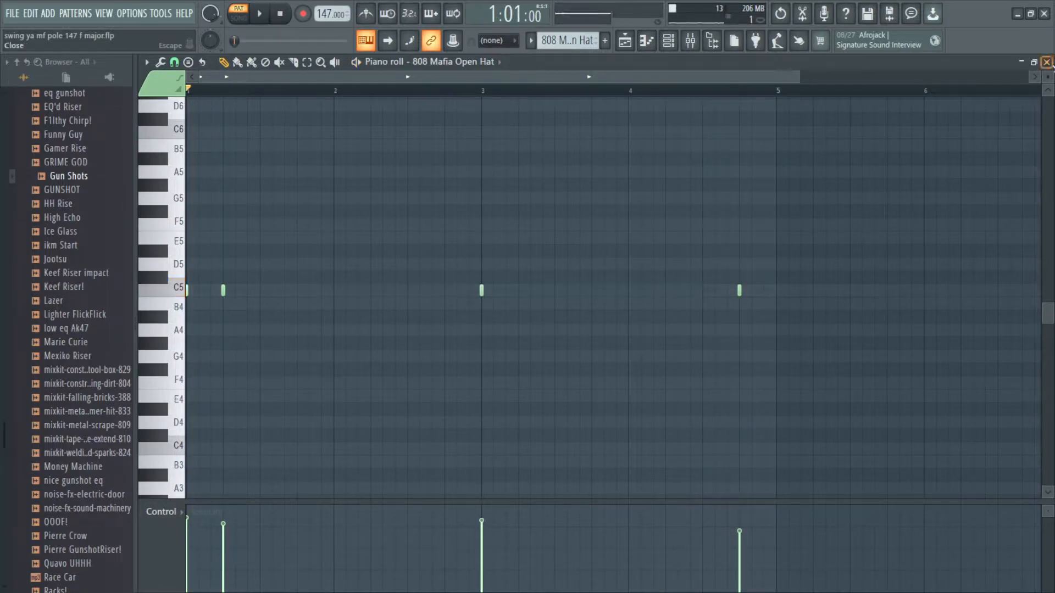
key(F5)
Step: Open the [MS] Lil Durk 808 - 4 [Regrets] pattern in the piano roll
mouse_move(408, 350)
mouse_down()
mouse_move(441, 363)
mouse_move(481, 331)
mouse_up()
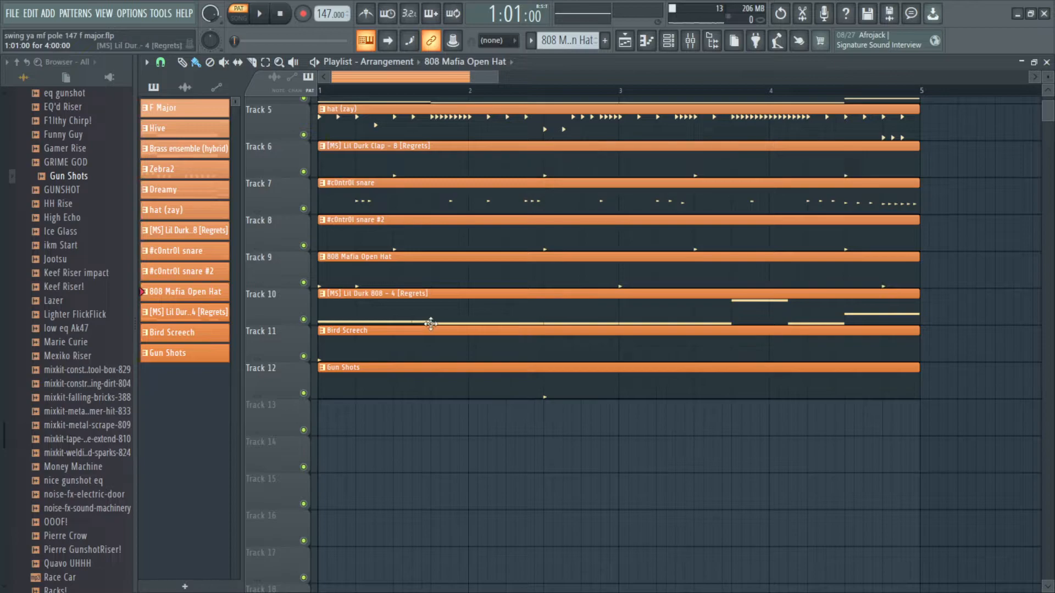
click(377, 318)
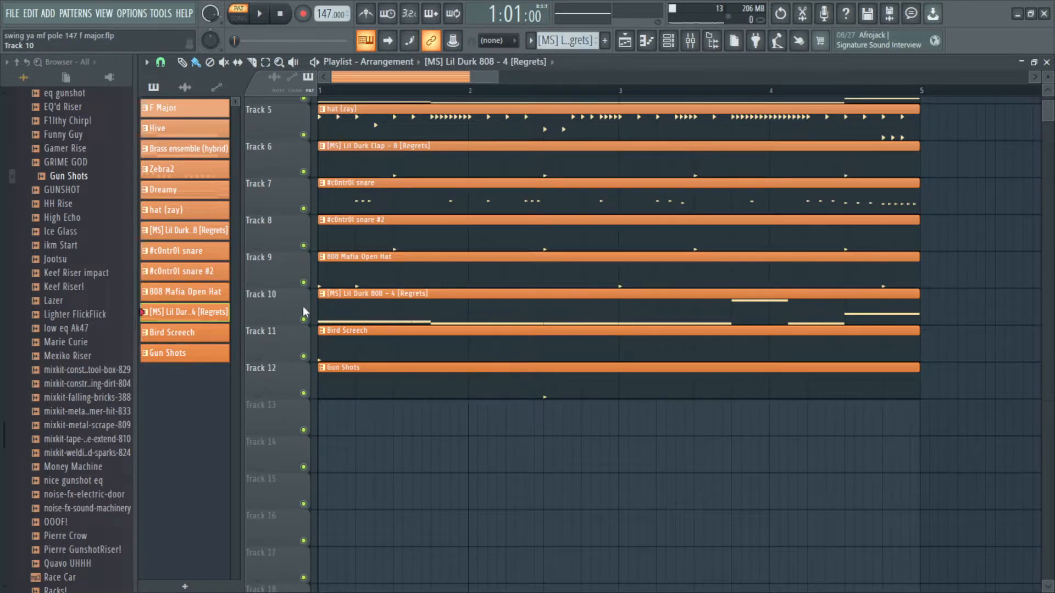
double_click(364, 311)
scroll(306, 301, up, 2)
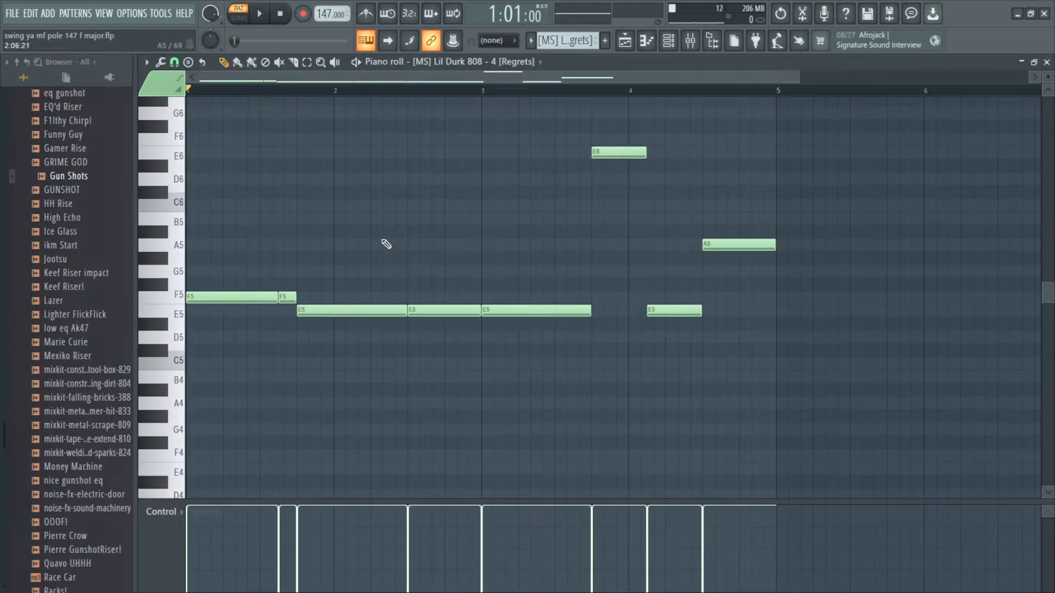
scroll(352, 192, up, 2)
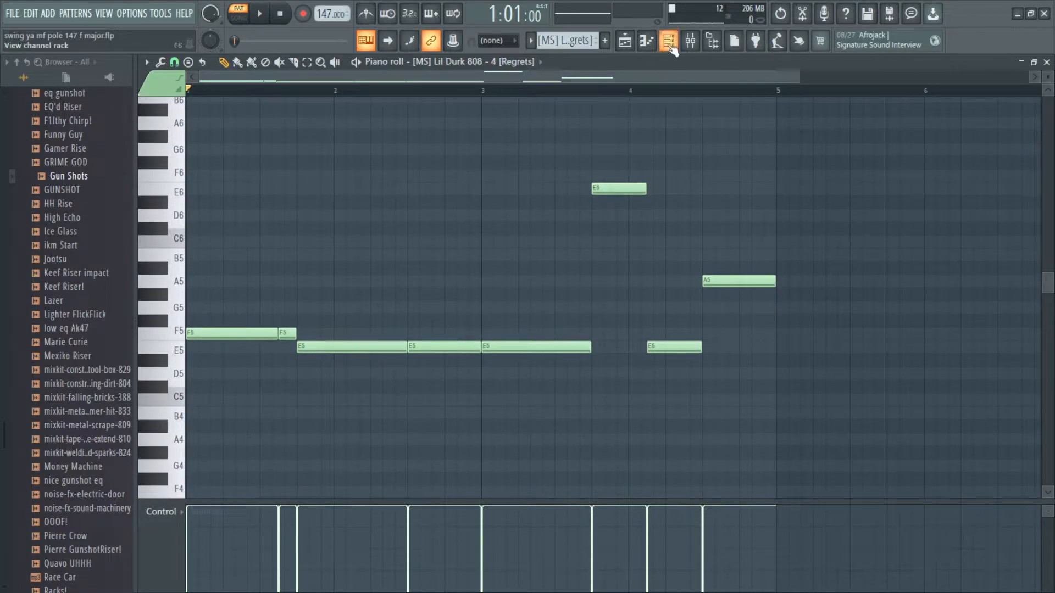
Step: Inspect the Lil Durk 808 channel's sampler settings, then close the channel rack
click(668, 40)
click(299, 333)
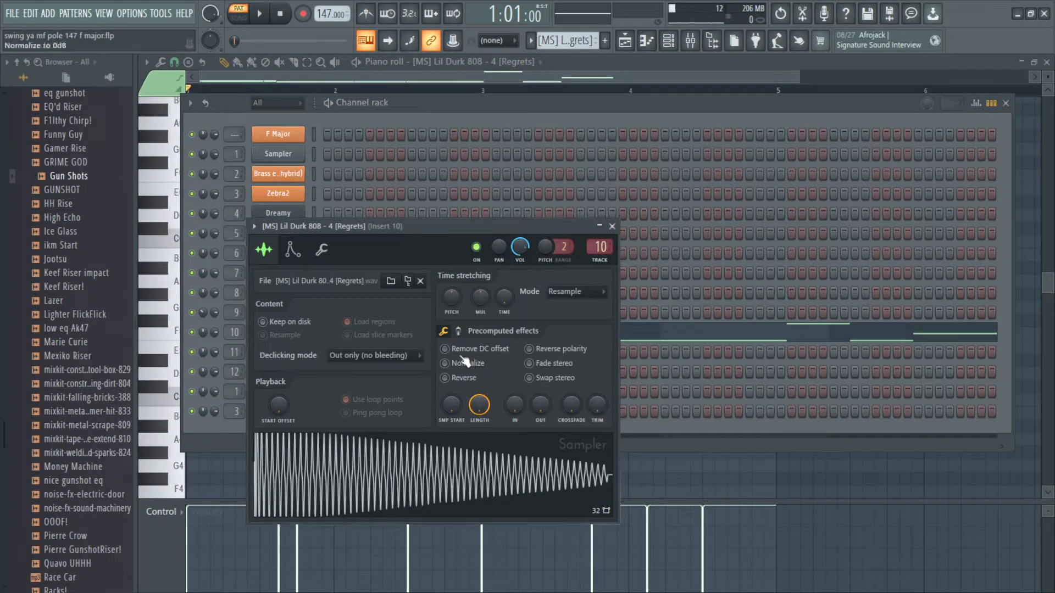
click(458, 331)
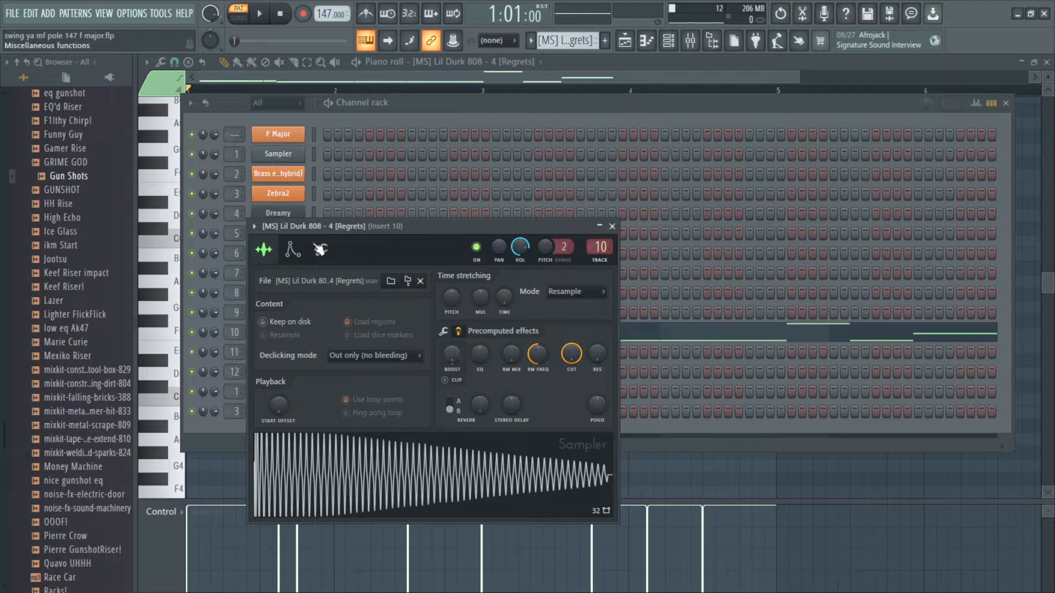
click(612, 227)
key(F6)
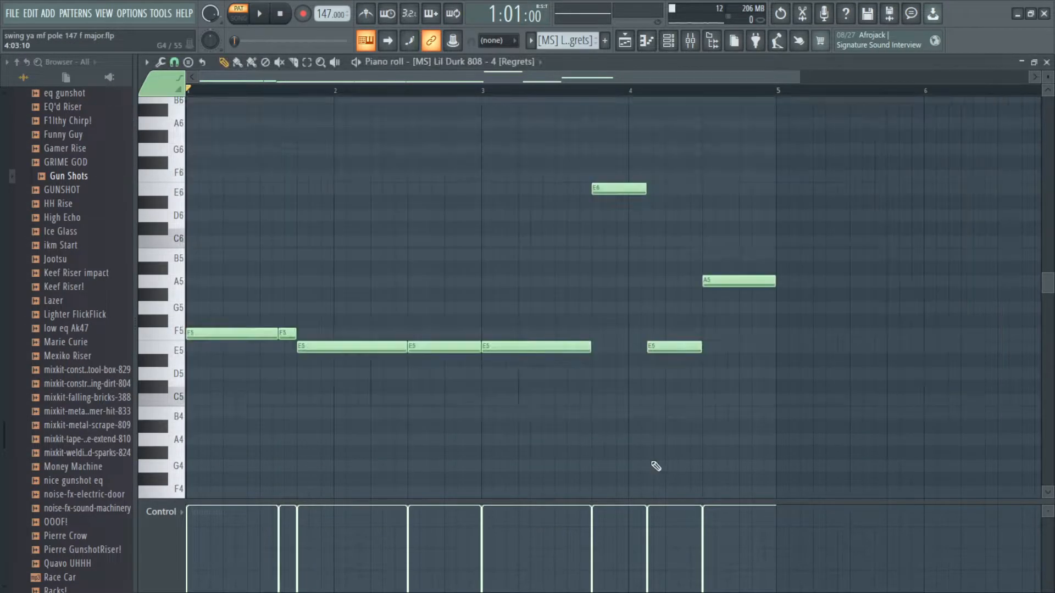
Step: Play back the Lil Durk 808 pattern and close the piano roll
scroll(450, 337, up, 1)
scroll(203, 373, down, 3)
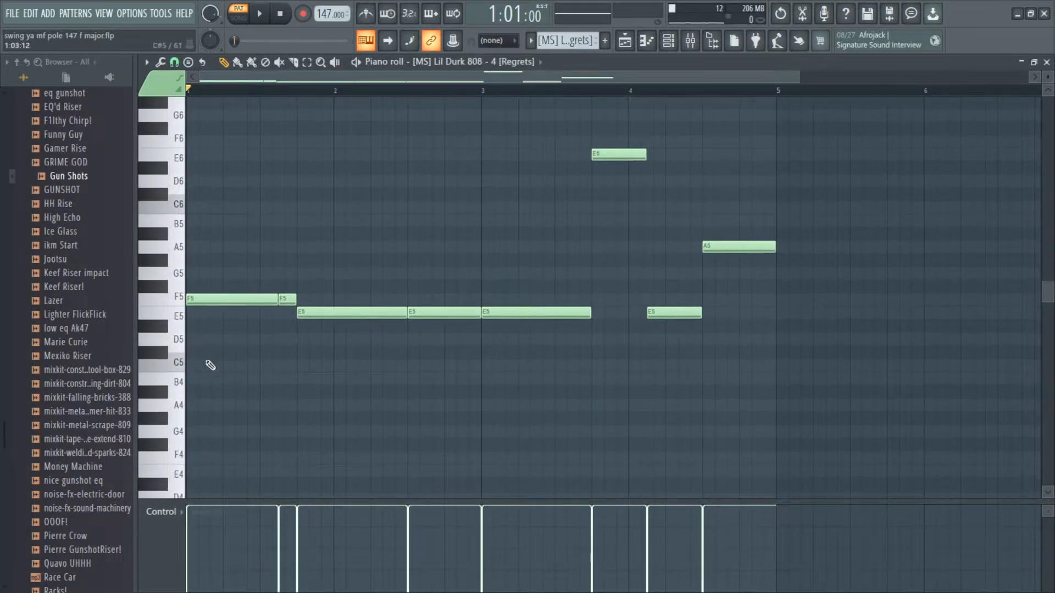
click(184, 369)
scroll(362, 96, down, 1)
scroll(347, 156, up, 2)
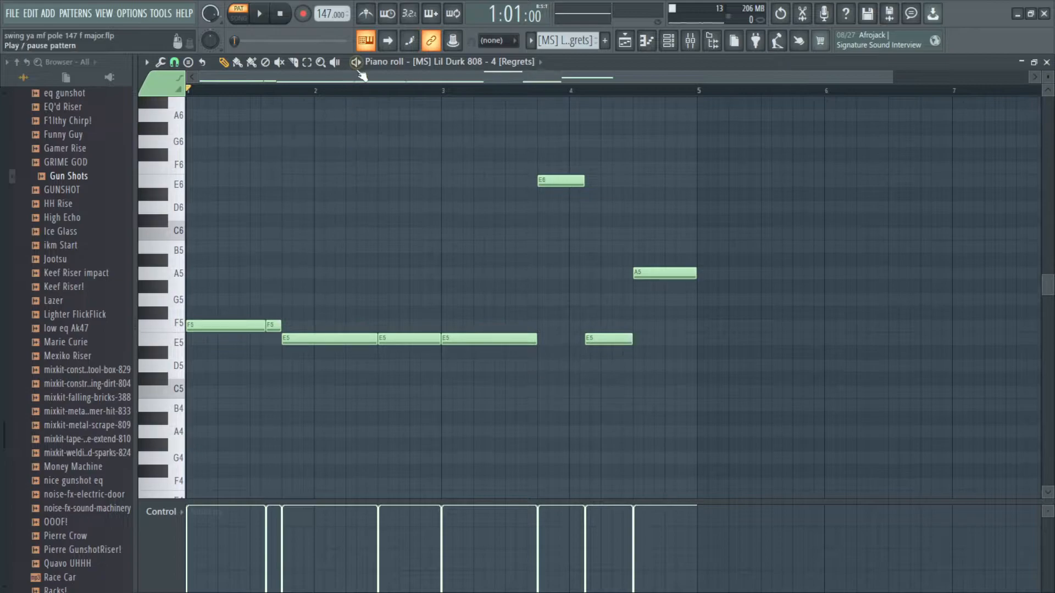
click(358, 64)
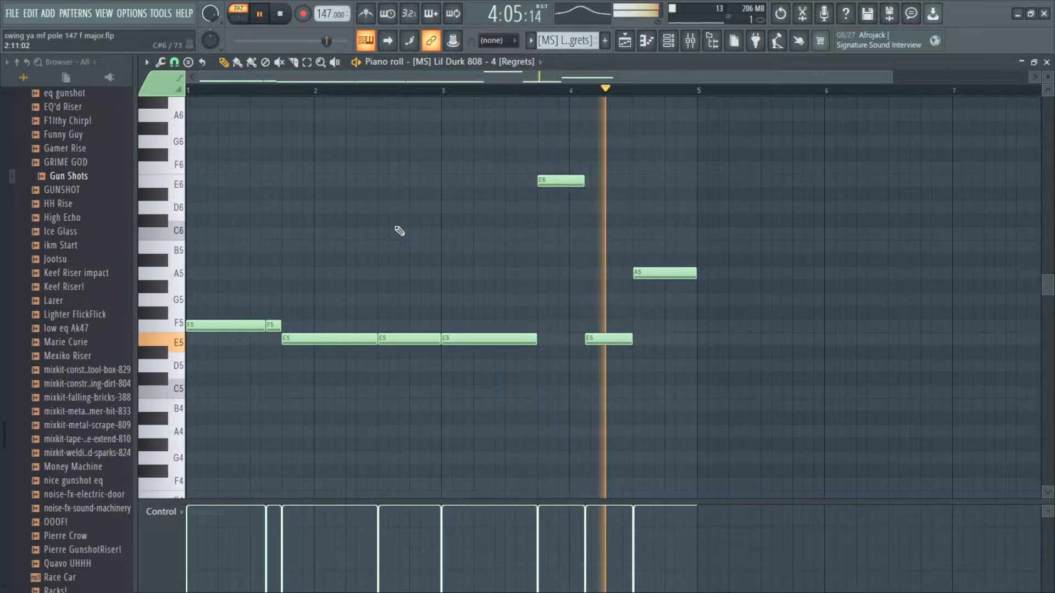
key(space)
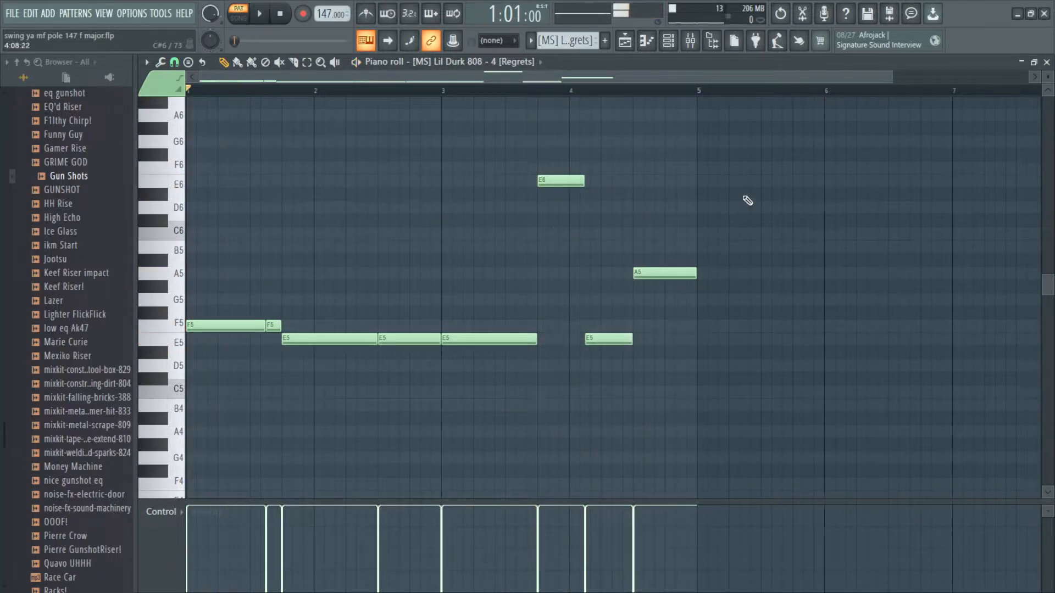
click(1047, 62)
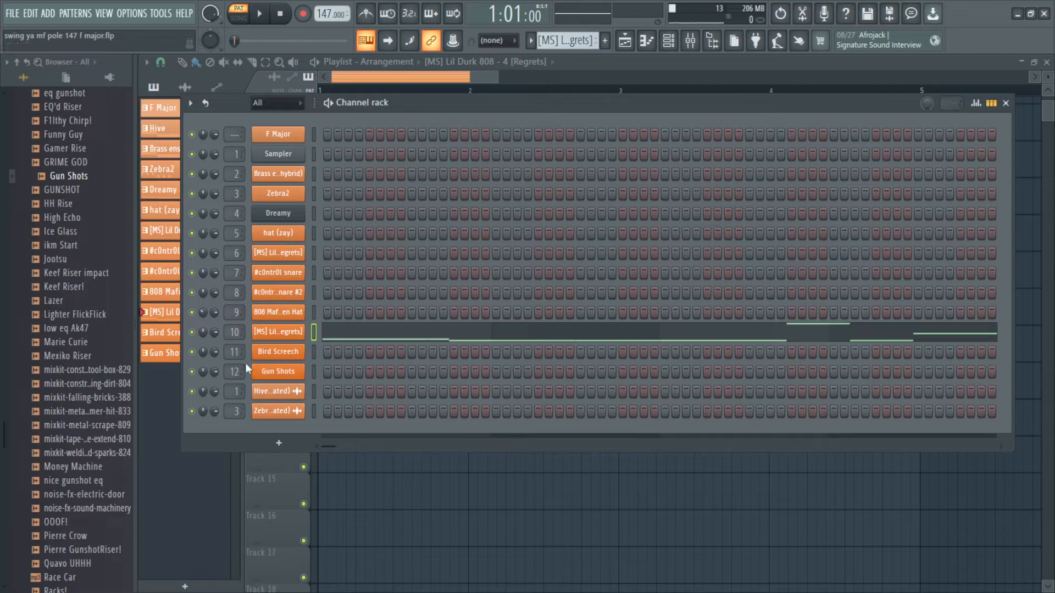
Step: Reopen the Lil Durk 808 pattern in the piano roll, examine its notes, and close it
key(F6)
double_click(679, 320)
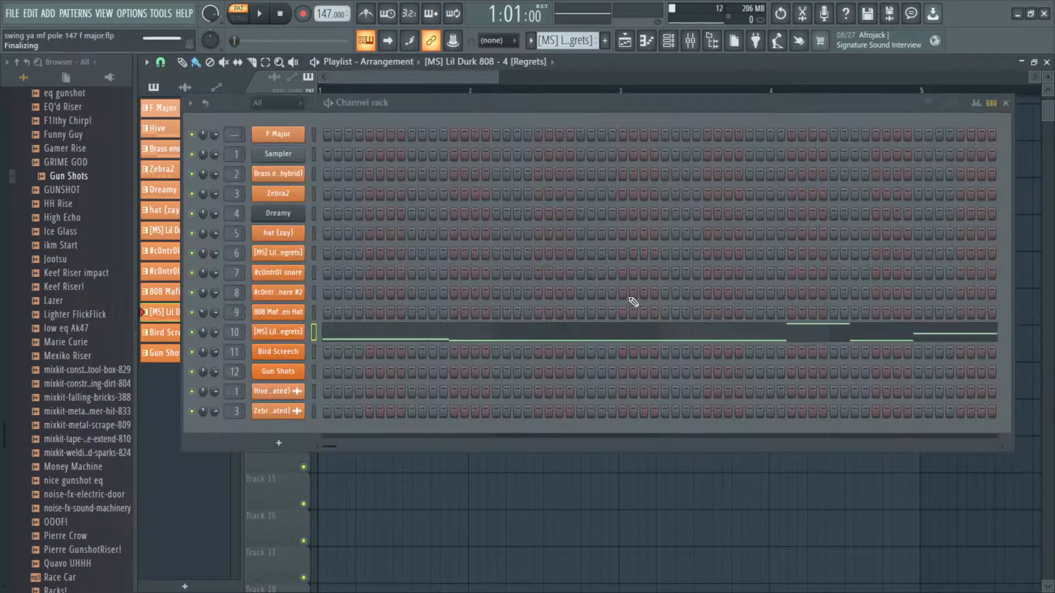
drag(666, 438, 62, 319)
drag(384, 294, 761, 157)
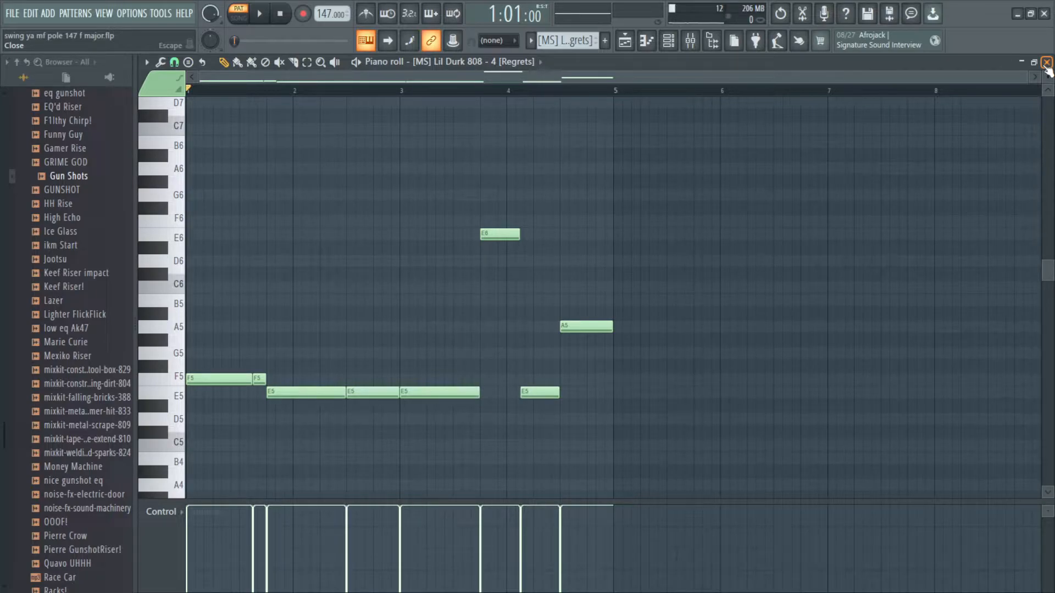
drag(681, 247, 720, 259)
ctrl+click(720, 259)
scroll(542, 294, up, 1)
drag(542, 294, 682, 291)
scroll(686, 295, down, 1)
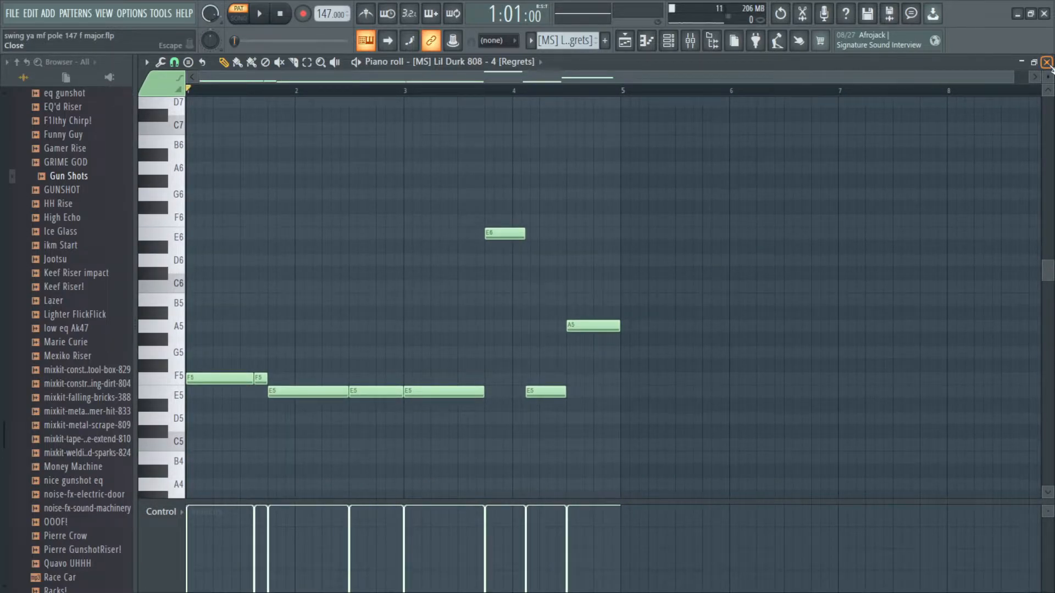
click(1047, 62)
key(F6)
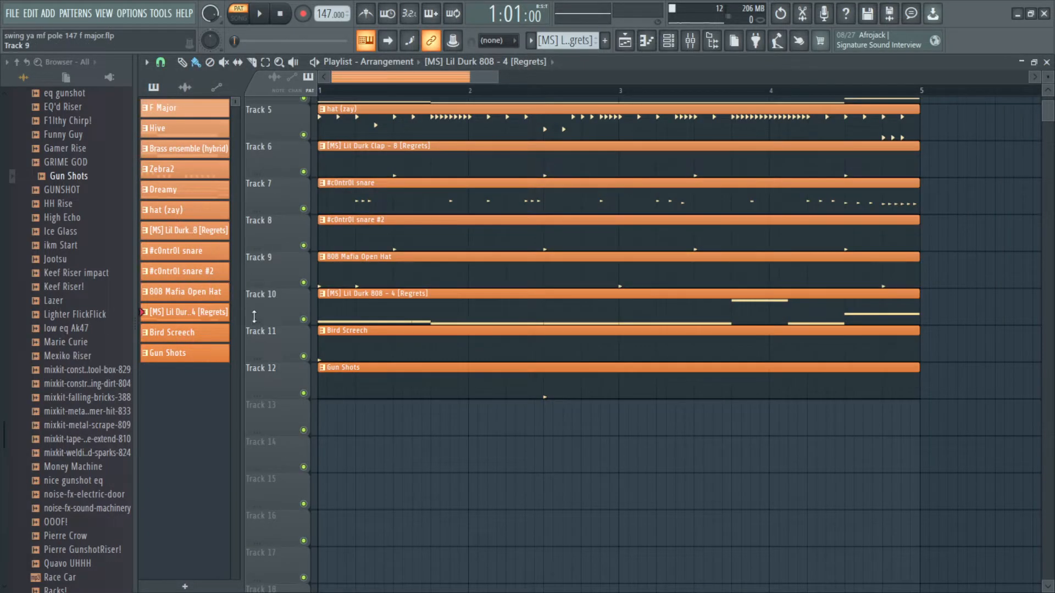
Step: Solo the Bird Screech and Gun Shots playlist tracks and play them back
scroll(389, 291, down, 2)
scroll(378, 309, up, 1)
scroll(455, 322, down, 2)
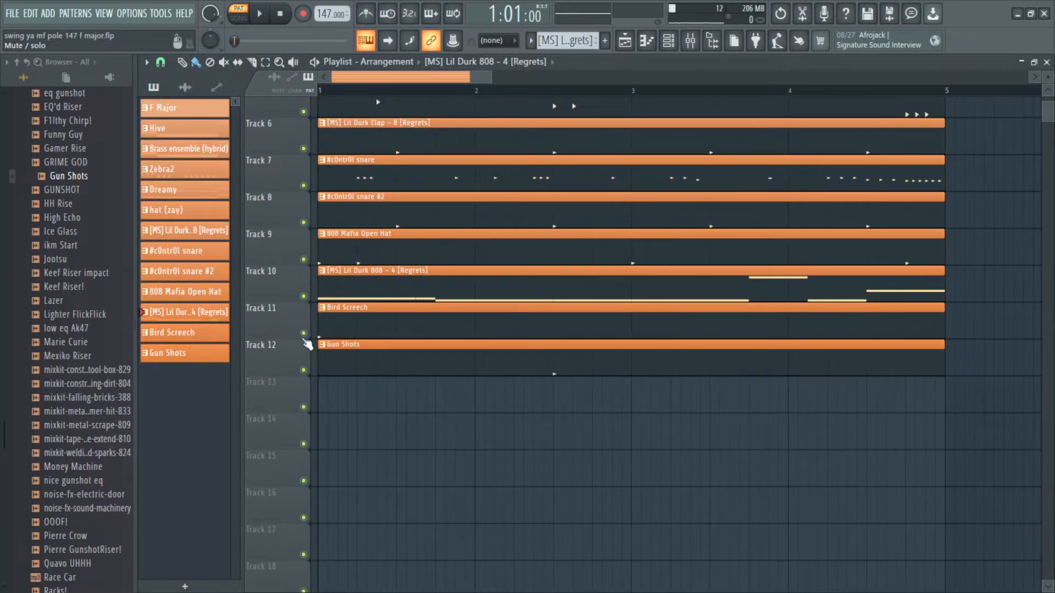
right_click(303, 333)
click(303, 369)
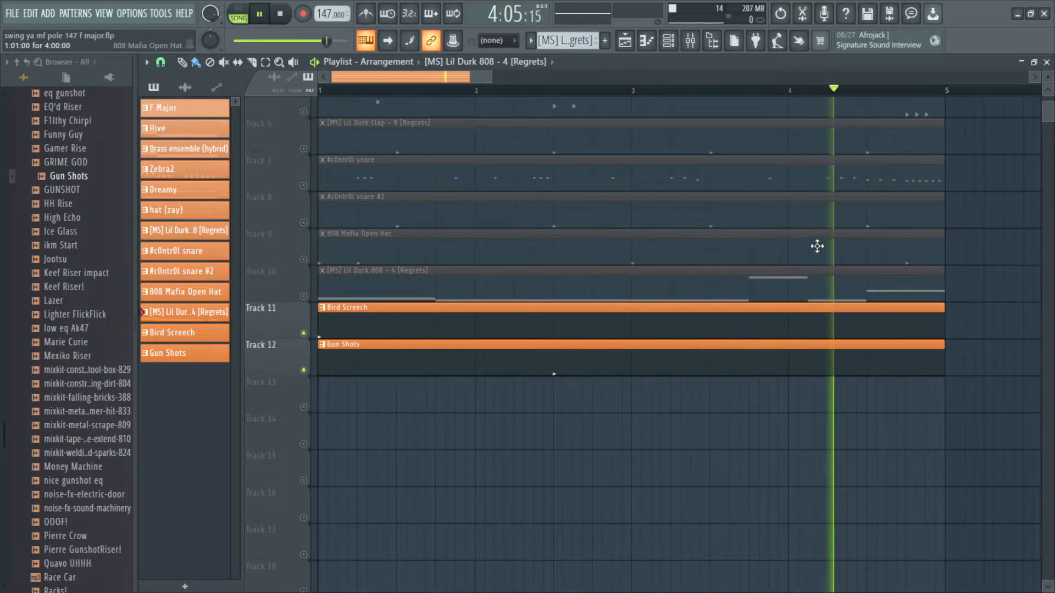
key(space)
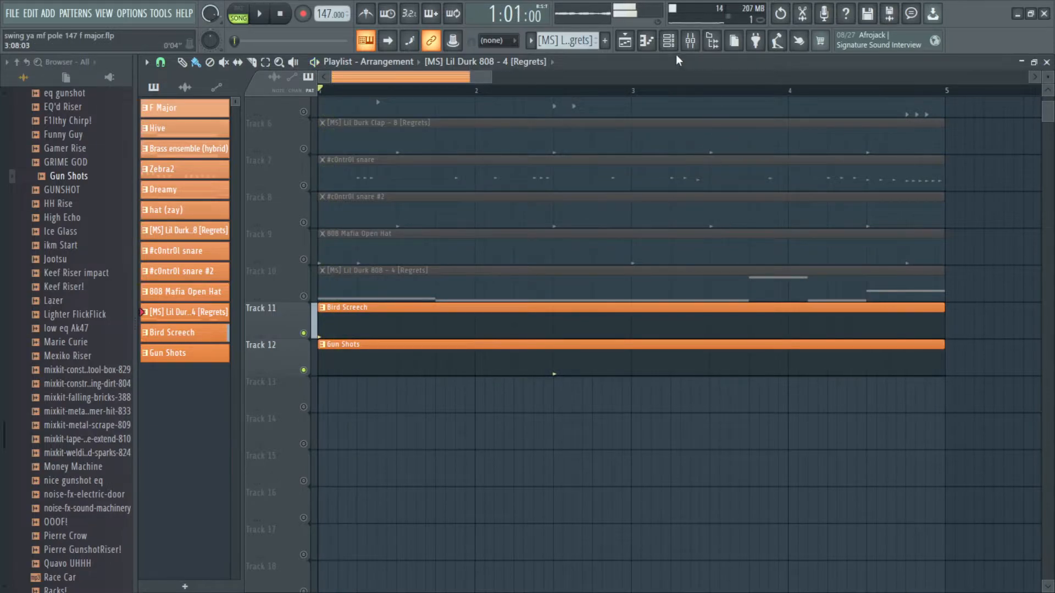
Step: Inspect the Bird Screech channel's sampler settings, then close the channel rack
click(668, 40)
click(300, 353)
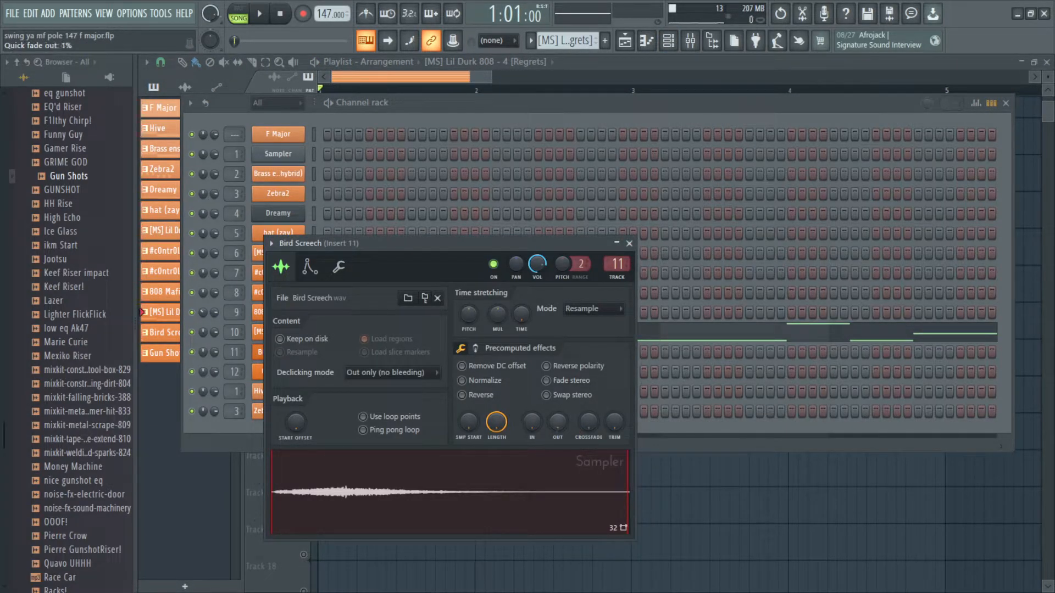
click(630, 244)
click(1006, 103)
Step: Clear the track solo in the playlist
scroll(429, 242, up, 1)
scroll(412, 263, down, 2)
right_click(304, 356)
right_click(305, 358)
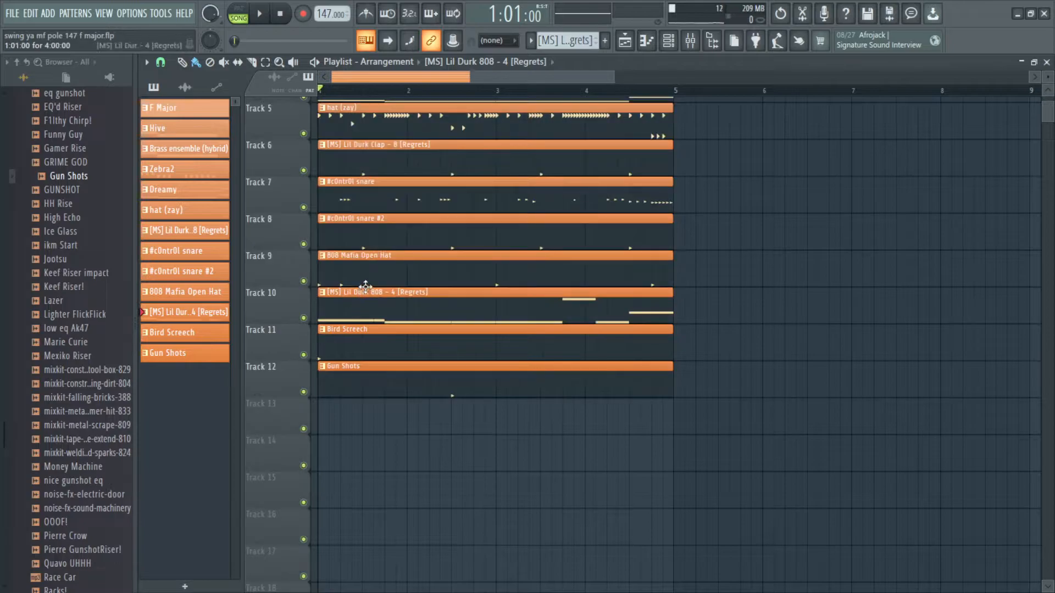
Step: Solo the four melody tracks, Hive, Brass ensemble, Zebra2 and Dreamy, and play them back
scroll(574, 405, up, 3)
scroll(503, 358, down, 2)
scroll(502, 348, down, 1)
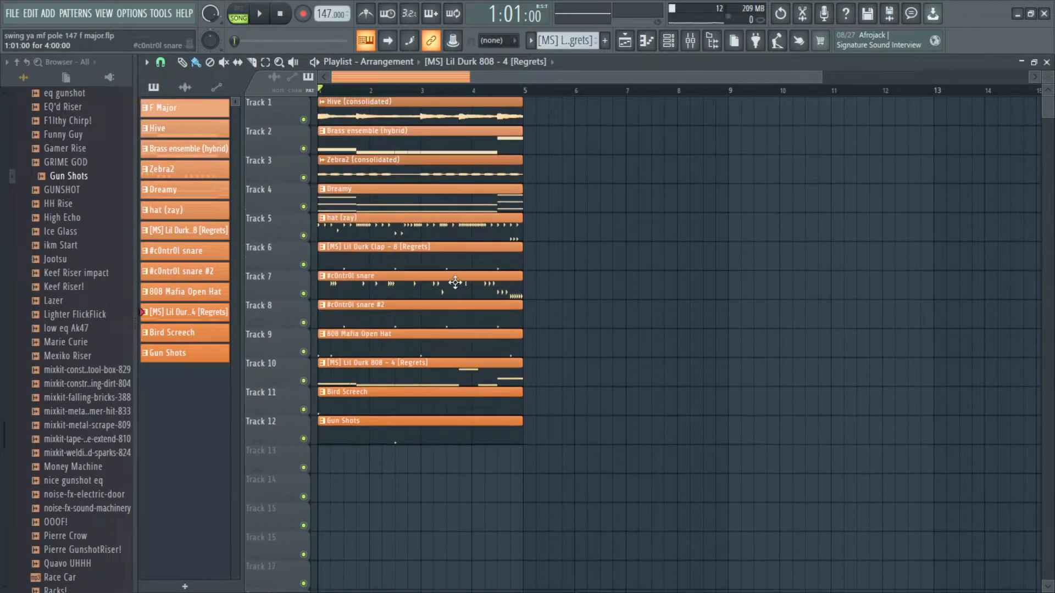
scroll(467, 237, up, 2)
drag(395, 228, 331, 396)
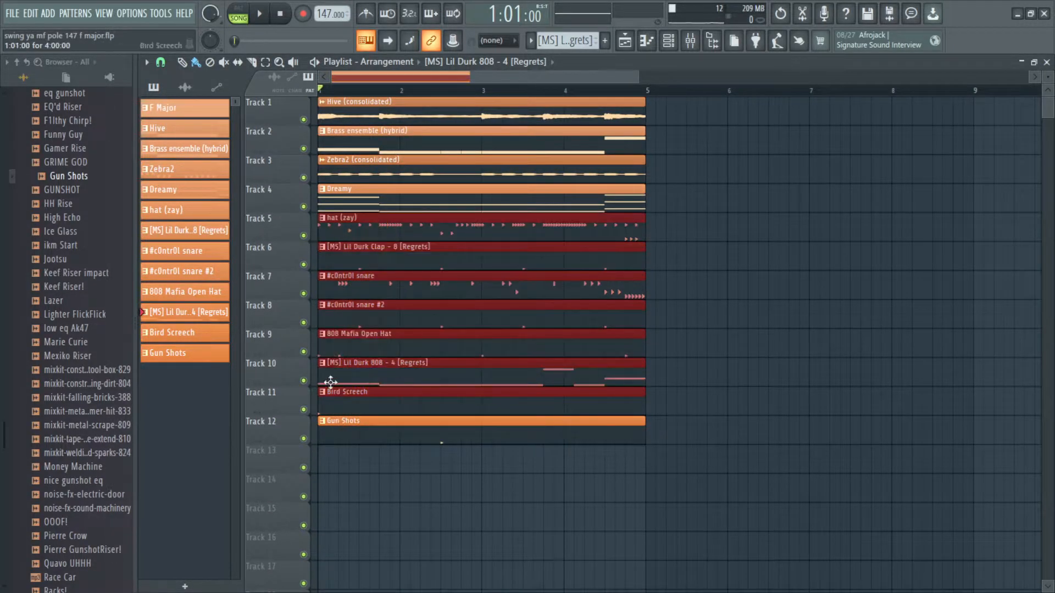
click(466, 209)
right_click(305, 207)
click(303, 178)
click(303, 147)
click(303, 119)
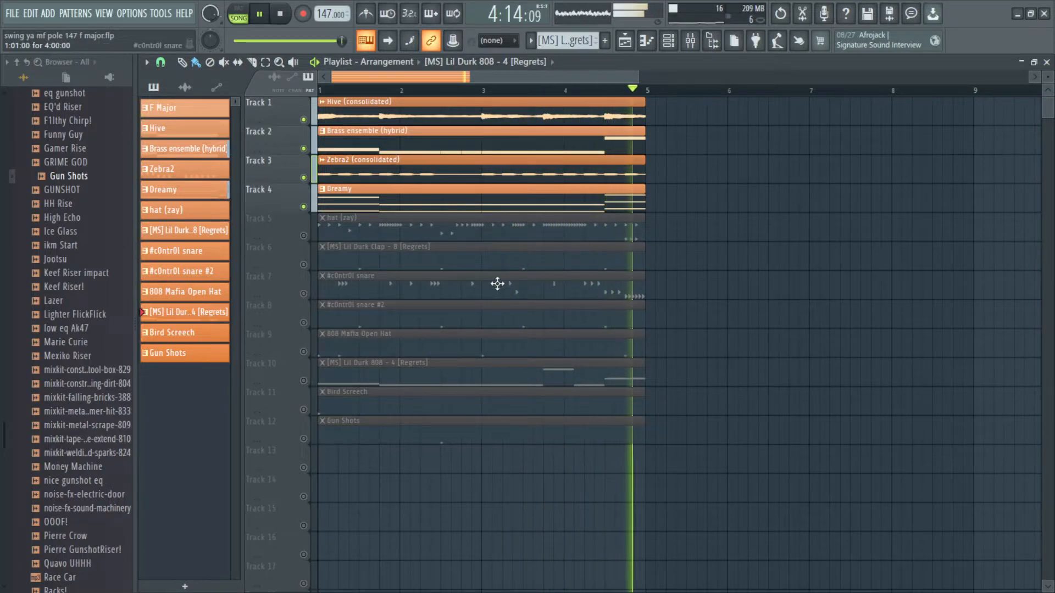
Step: Solo the drum and effect tracks 5 through 12 and play them back
right_click(305, 236)
click(303, 264)
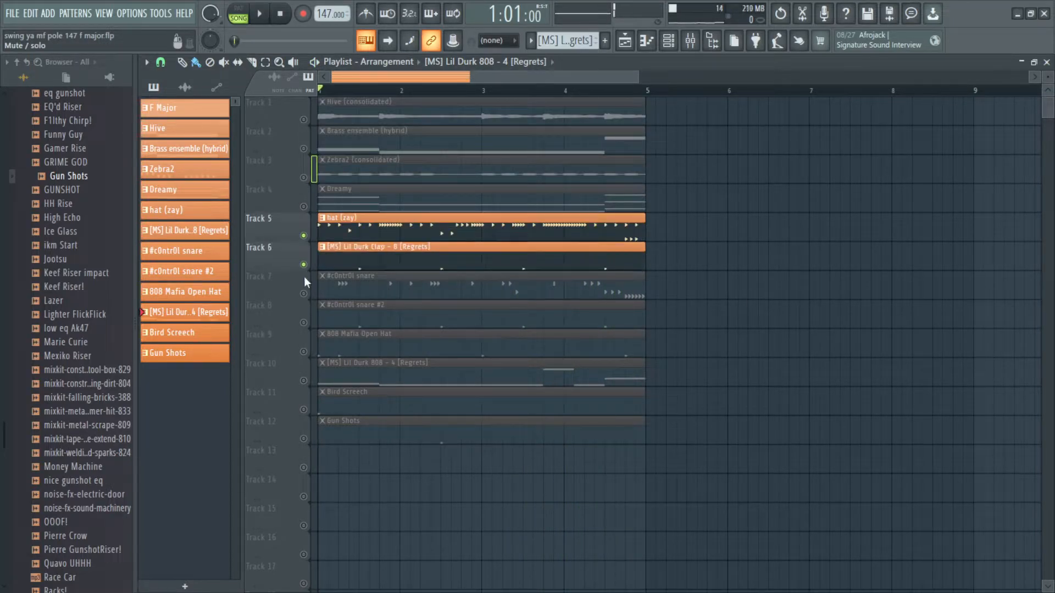
click(303, 294)
click(304, 323)
click(304, 352)
click(304, 380)
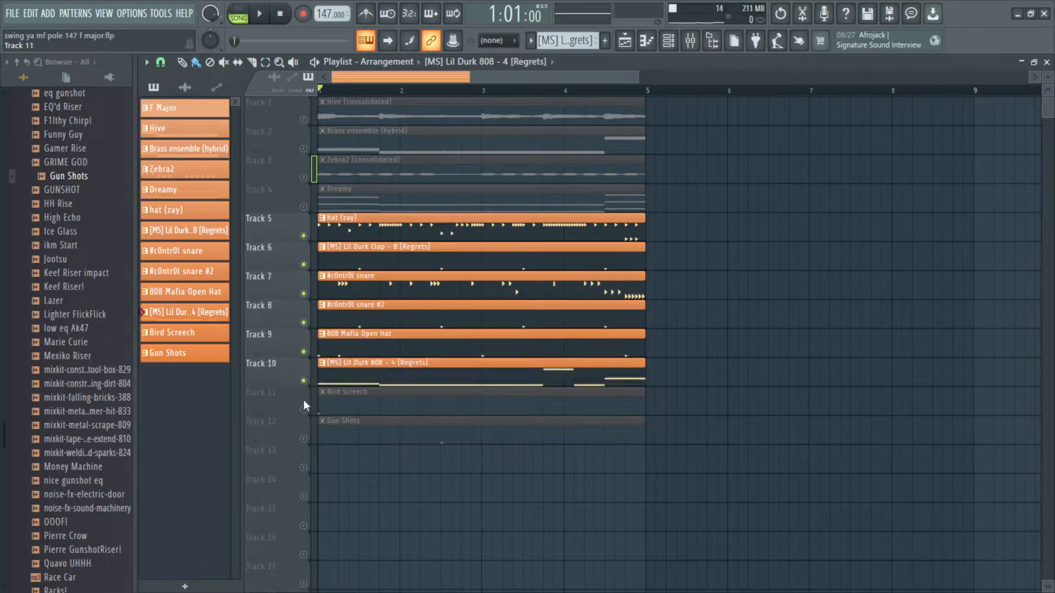
click(304, 410)
click(304, 439)
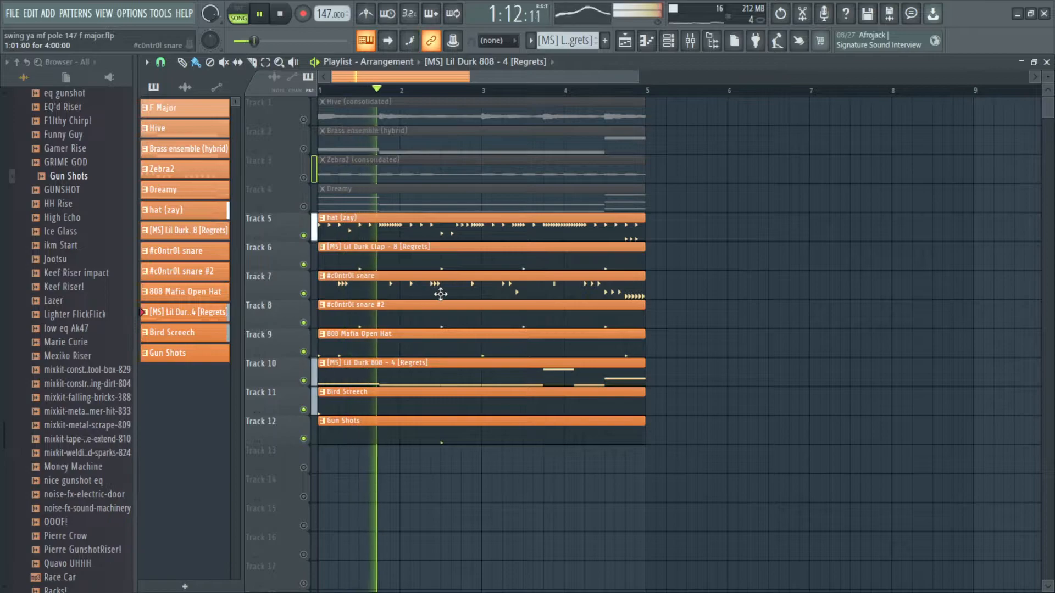
Step: Mute and unmute the #c0ntr0l snare track, then clear the track solo
click(304, 294)
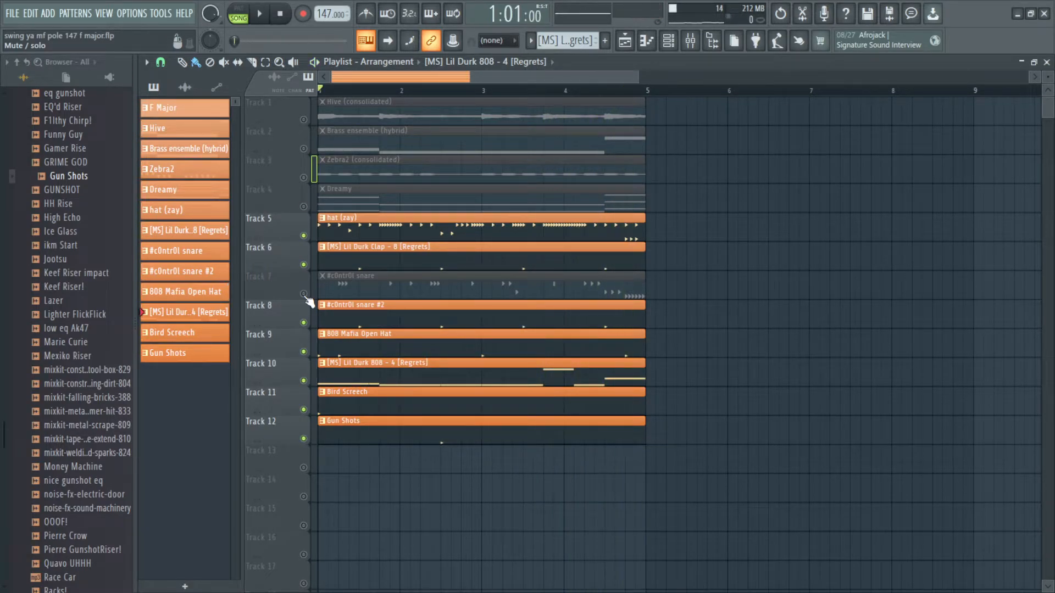
click(304, 294)
right_click(304, 295)
right_click(303, 295)
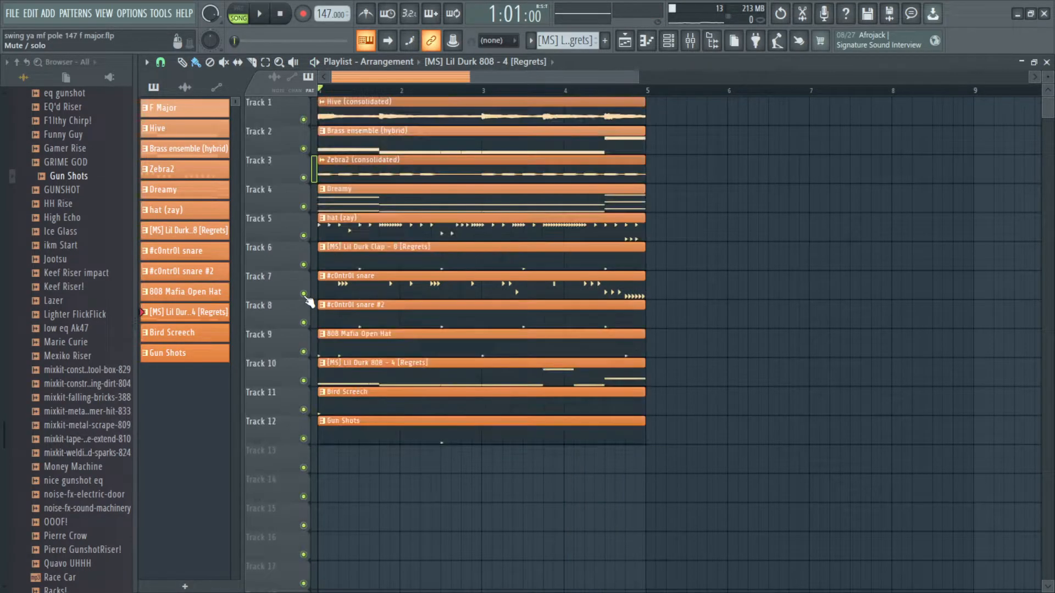
Step: Select every clip in the playlist and duplicate the four-bar section to fill 16 bars
scroll(558, 383, down, 4)
drag(553, 501, 336, 96)
scroll(431, 160, up, 3)
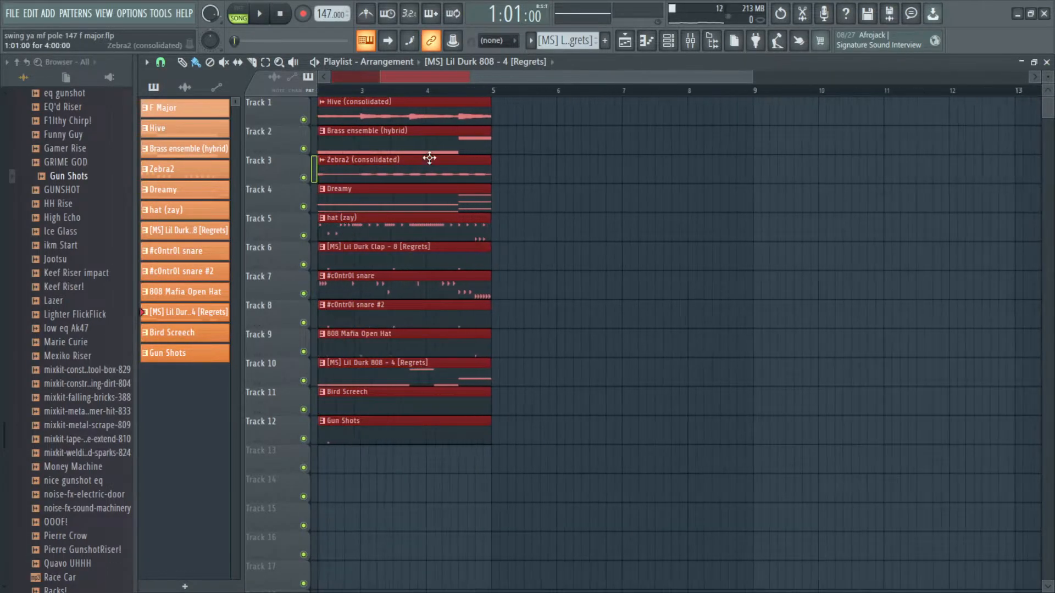
drag(595, 92, 336, 91)
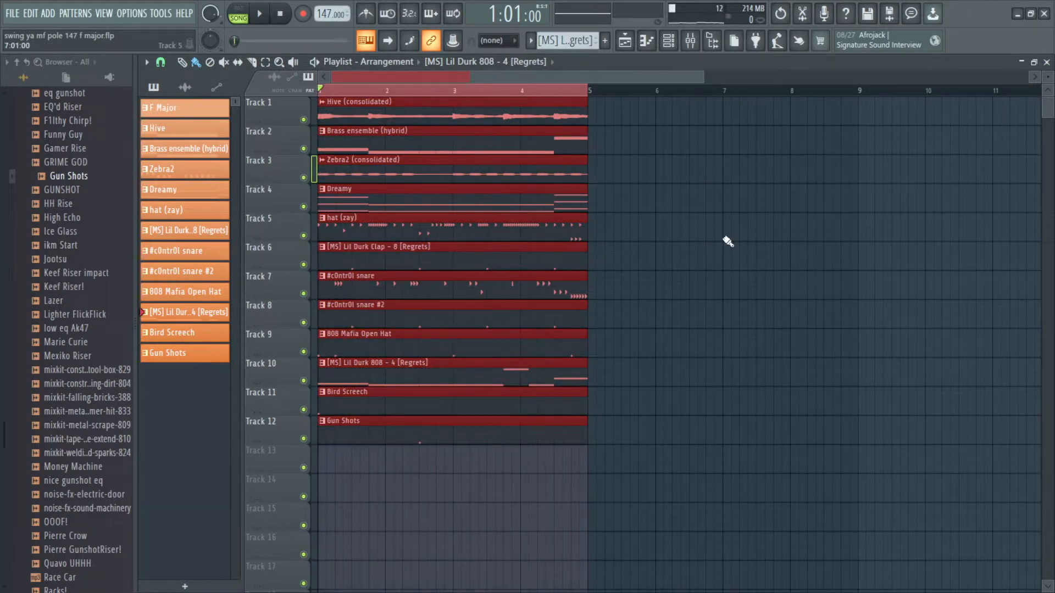
scroll(728, 241, down, 2)
ctrl+click(665, 235)
scroll(660, 248, down, 1)
drag(579, 475, 320, 96)
key(ctrl+b)
key(ctrl+b)
key(ctrl+b)
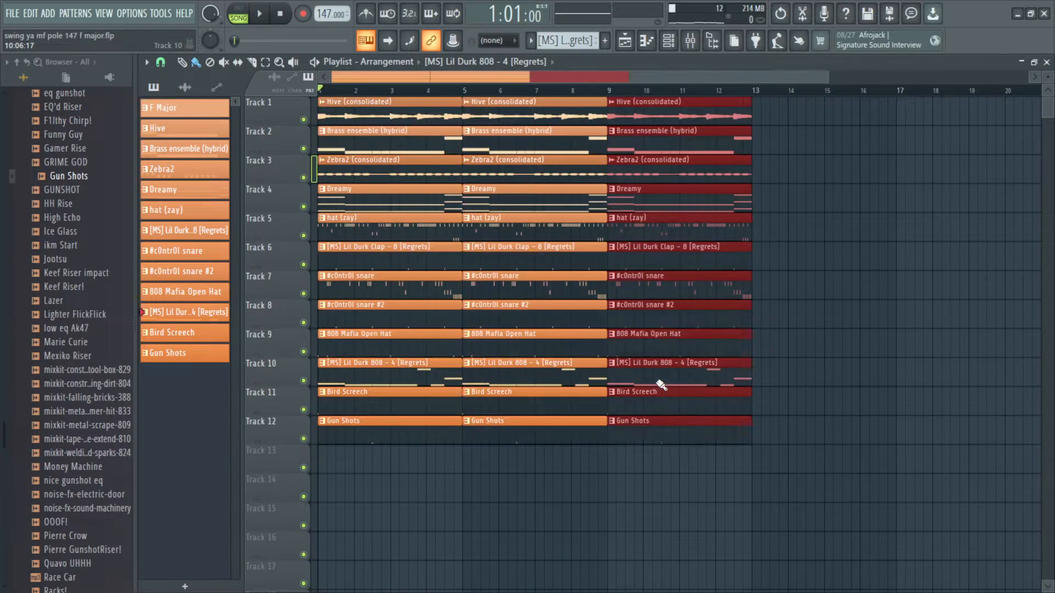
scroll(661, 385, down, 1)
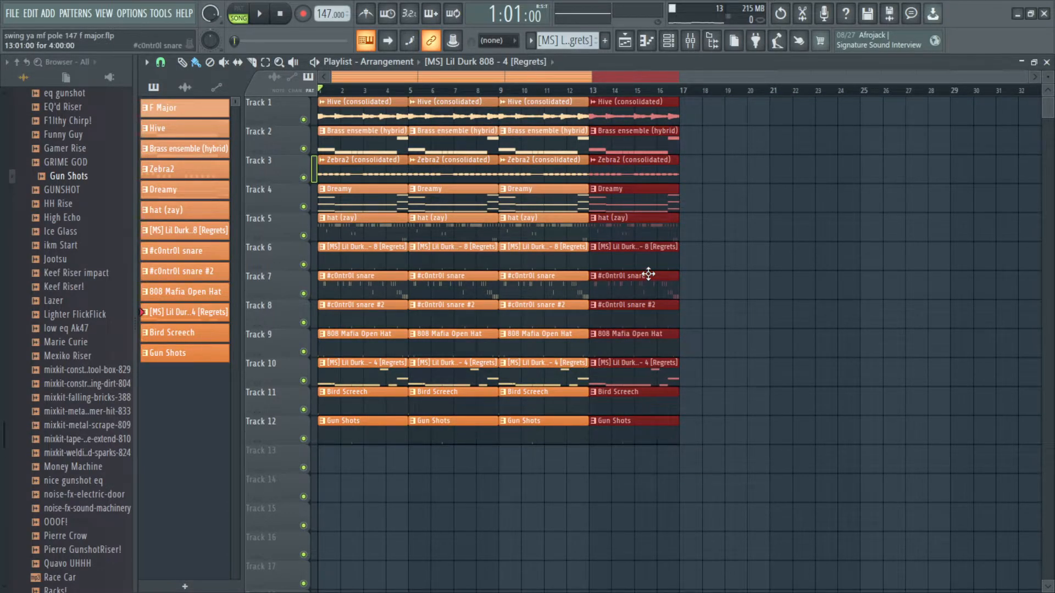
key(ctrl+b)
key(ctrl+z)
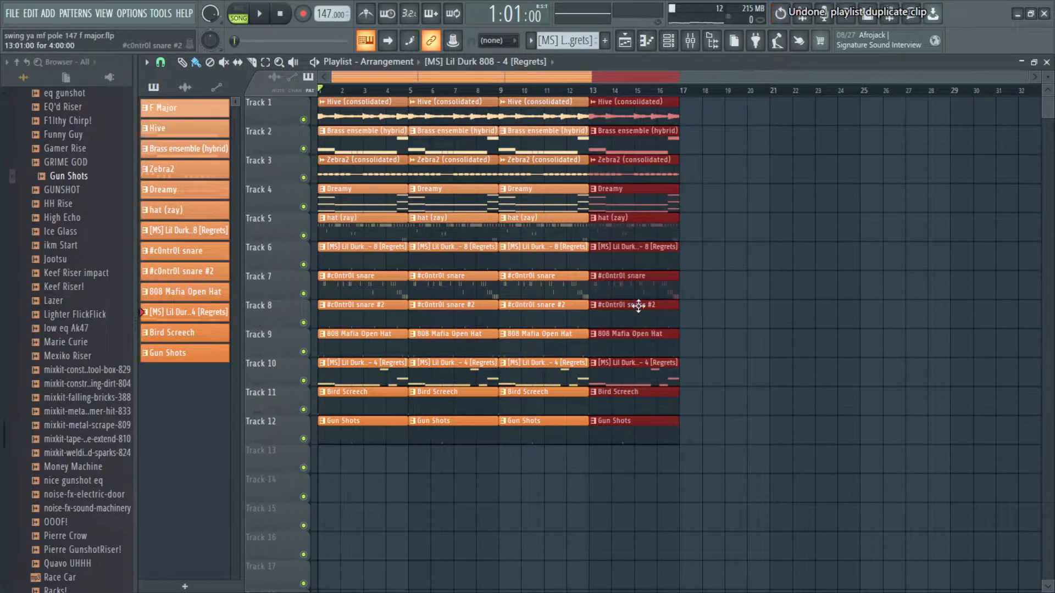
key(ctrl+b)
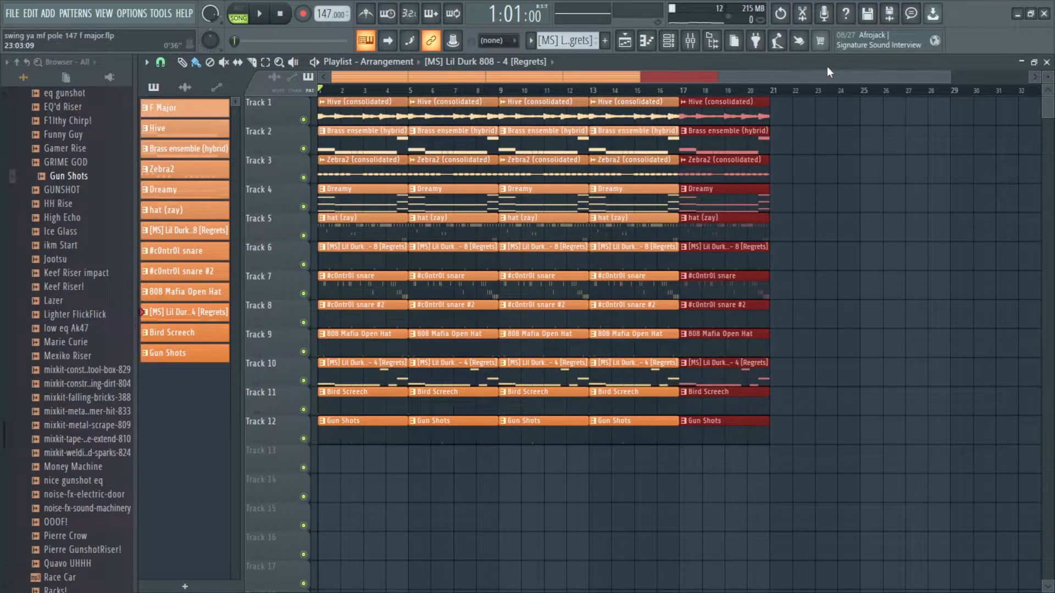
key(ctrl+z)
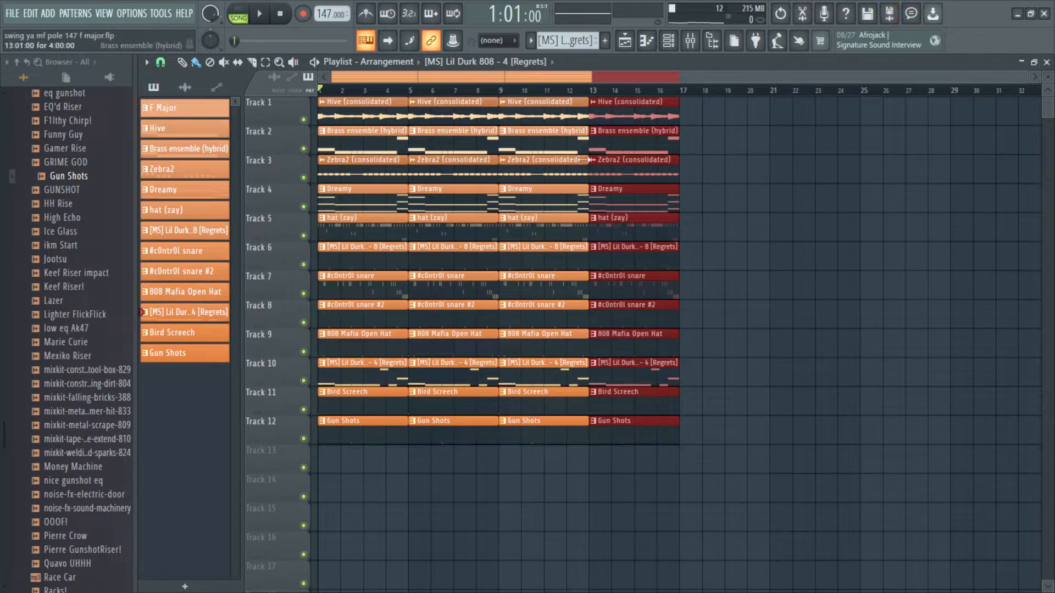
key(ctrl+b)
key(ctrl+z)
Step: Select the whole 16-bar arrangement and duplicate it three times to extend the beat to 64 bars
drag(732, 491, 318, 97)
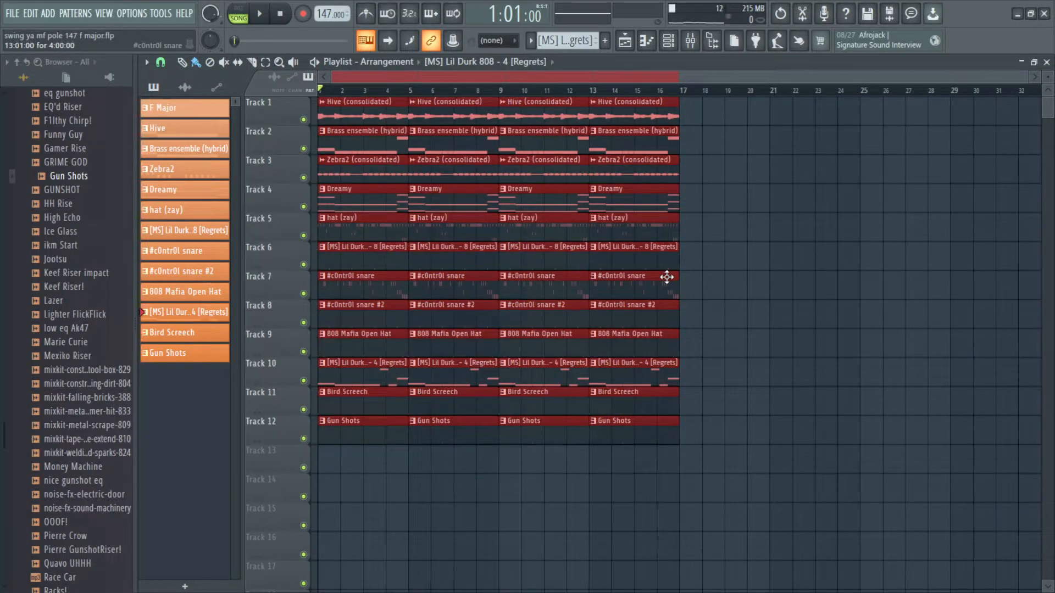
key(ctrl+b)
key(ctrl+b)
key(ctrl+b)
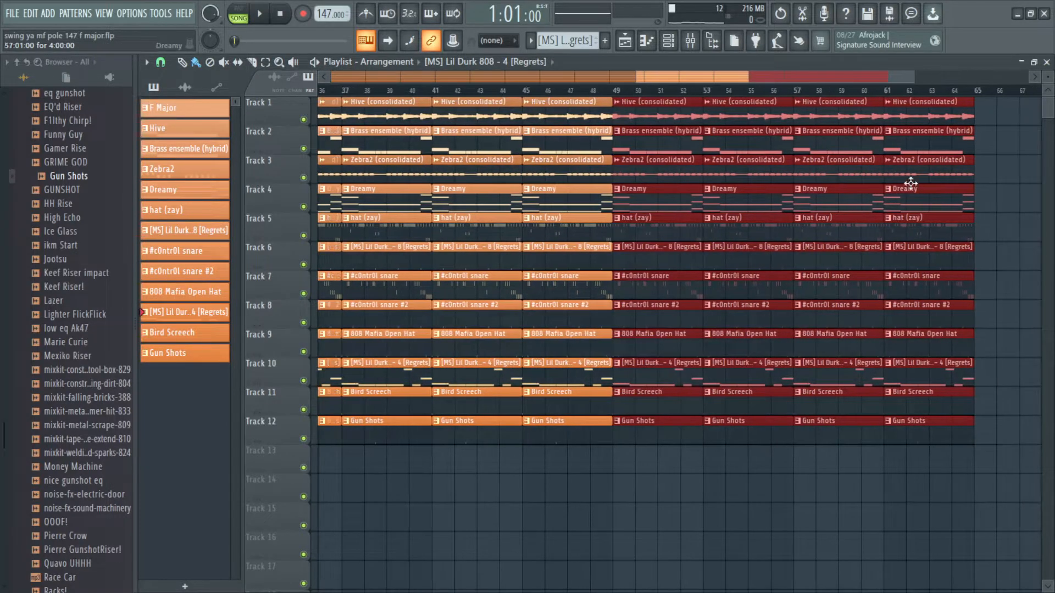
Step: Delete the #c0ntr0l snare clip from the first four bars of the arrangement
scroll(550, 258, left, 4)
scroll(445, 302, down, 4)
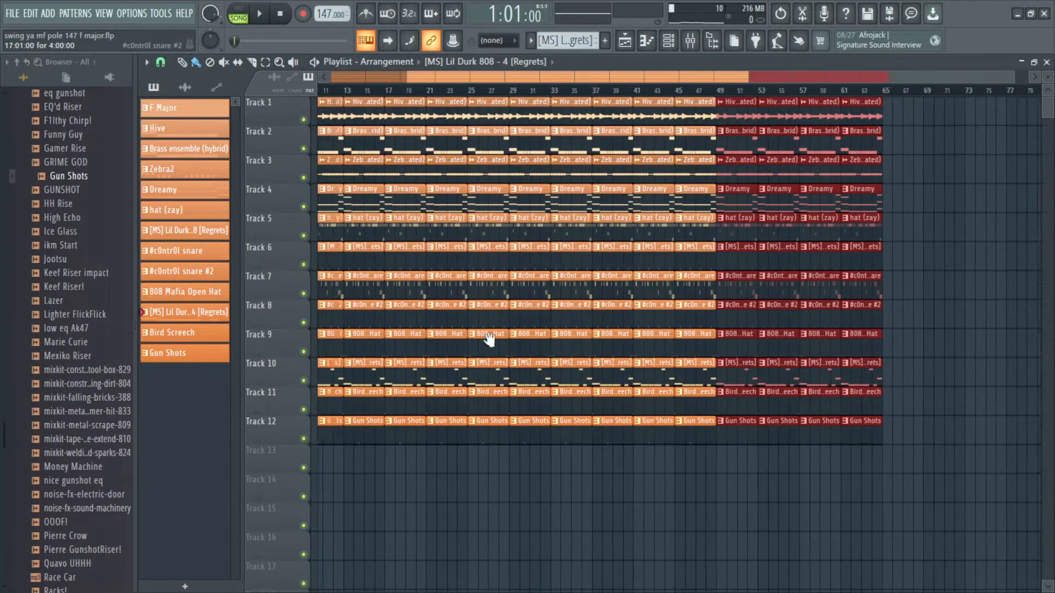
scroll(456, 337, left, 3)
scroll(308, 373, up, 5)
scroll(308, 341, up, 1)
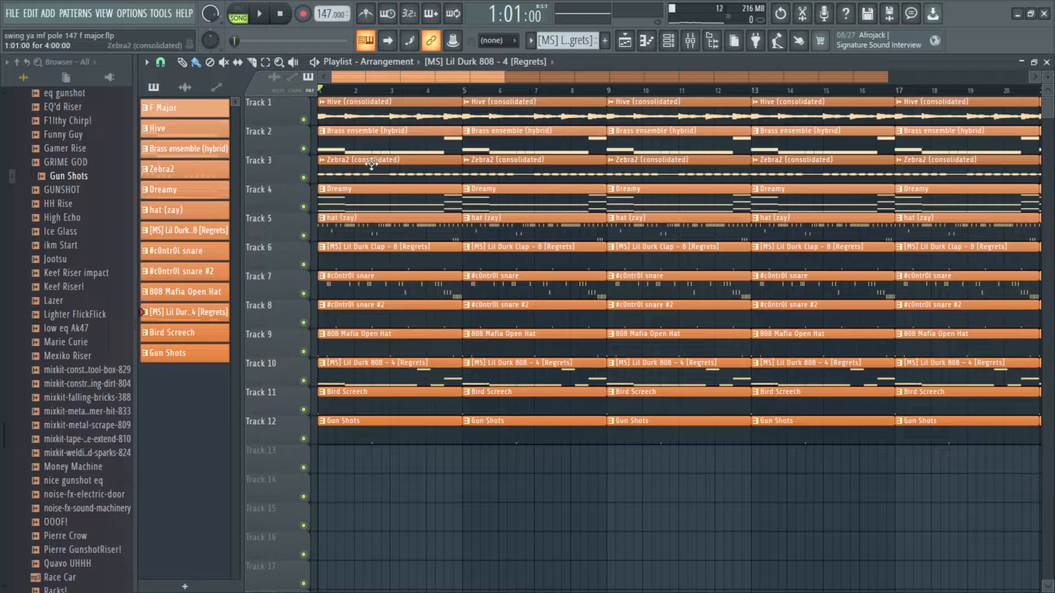
scroll(371, 165, down, 5)
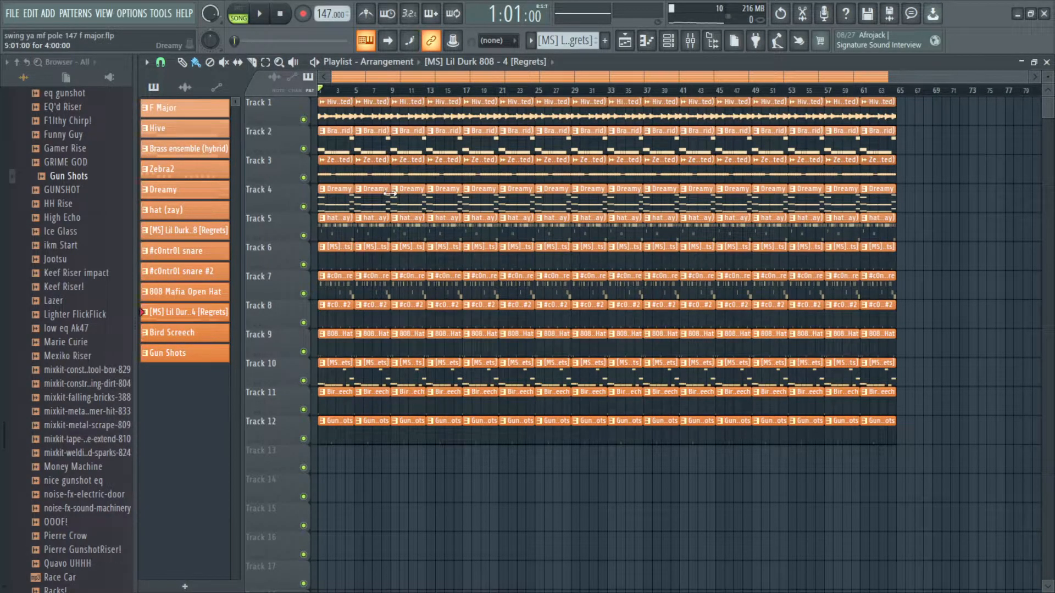
scroll(390, 193, up, 5)
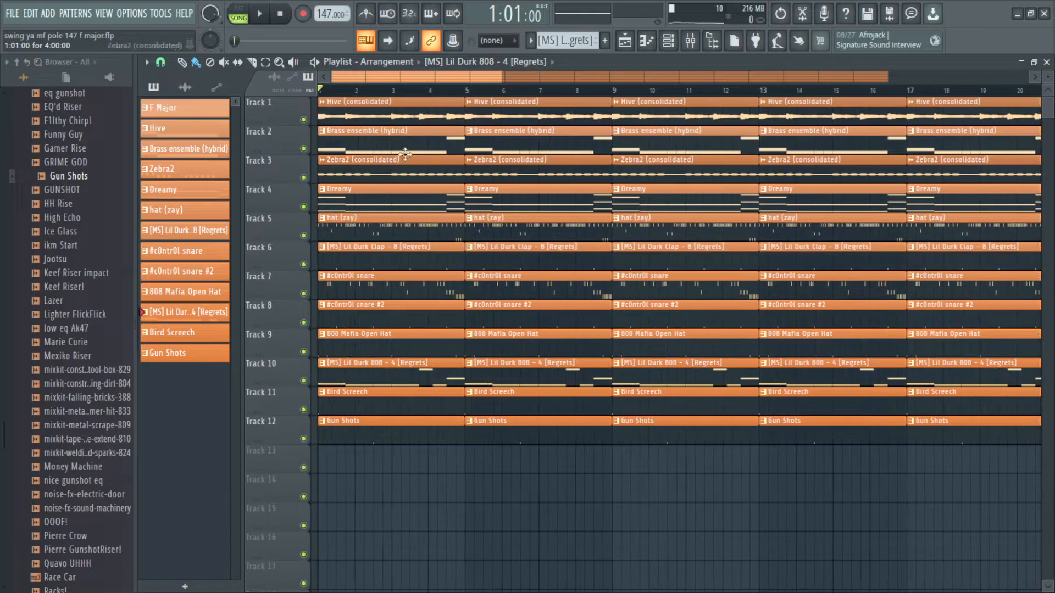
scroll(425, 162, up, 4)
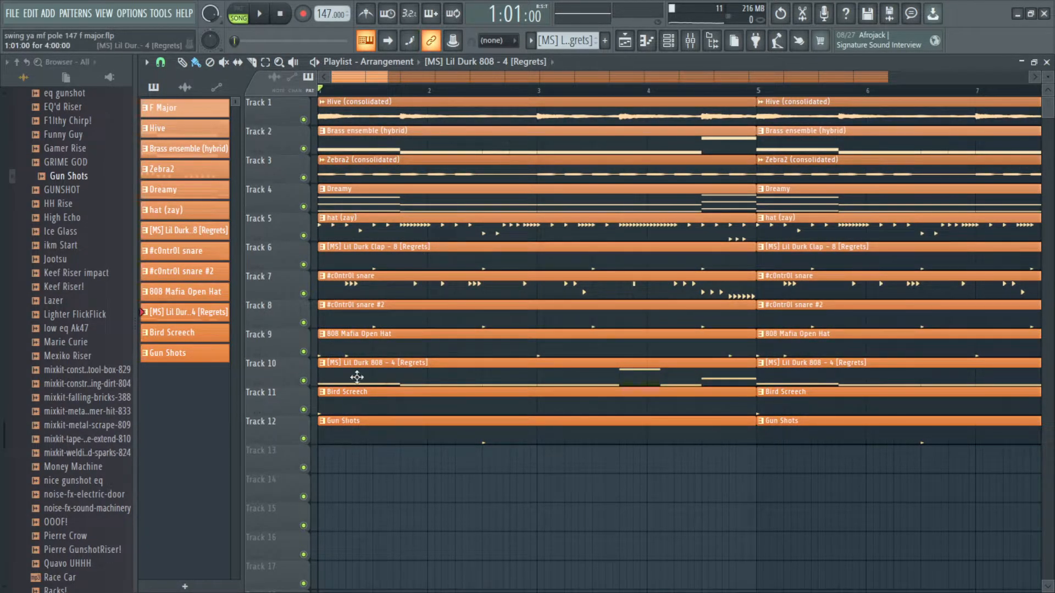
scroll(667, 151, down, 2)
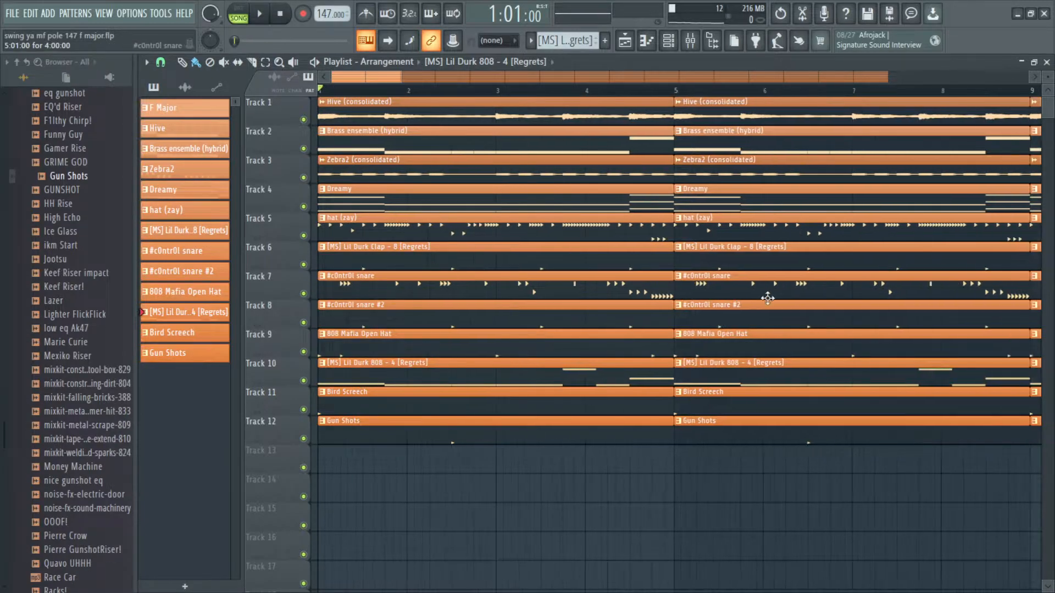
right_click(333, 288)
Step: Listen to the opening bars without the snare and stop playback
scroll(348, 272, up, 3)
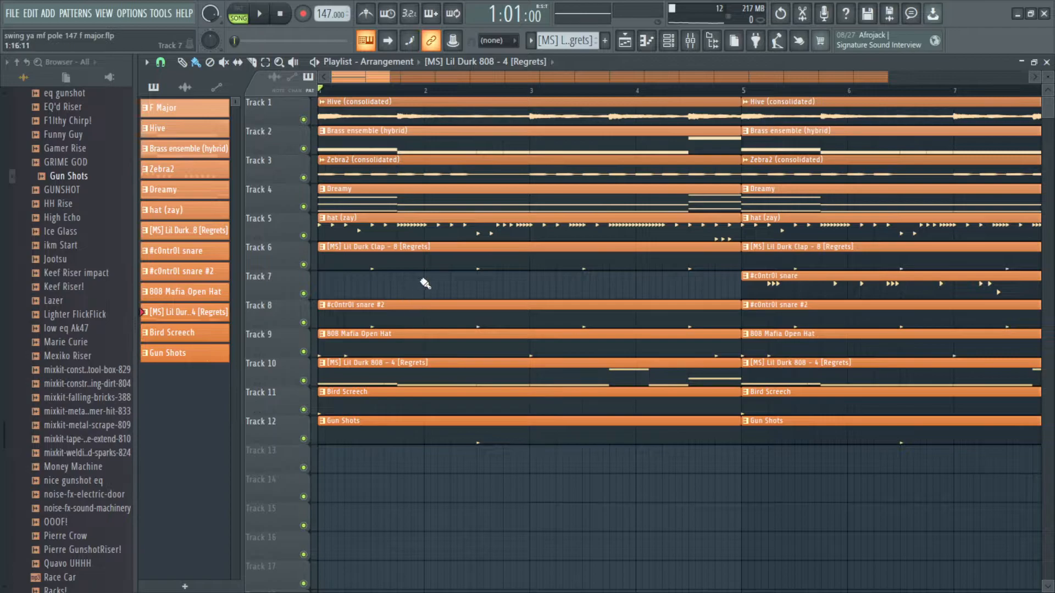
scroll(368, 301, up, 2)
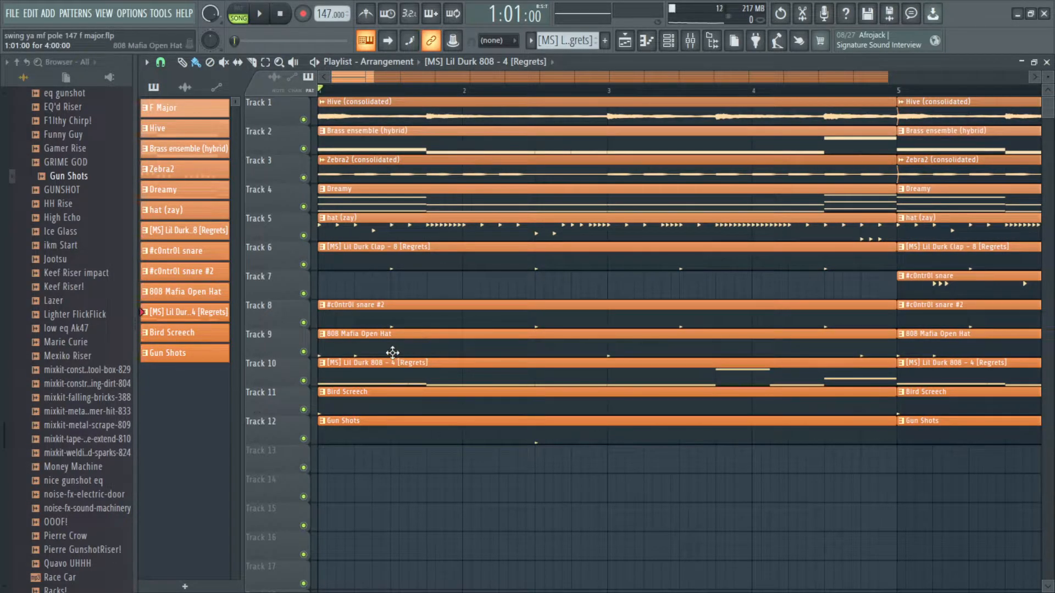
scroll(385, 358, down, 2)
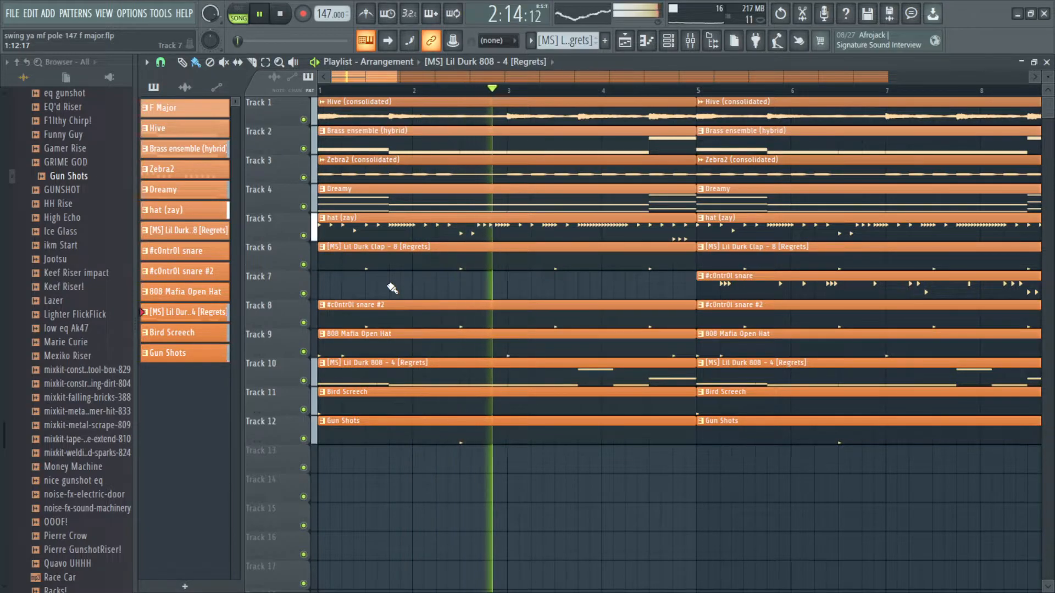
key(space)
Step: Delete the Lil Durk 808 and Gun Shots clips from bars 5 to 8
scroll(406, 248, down, 3)
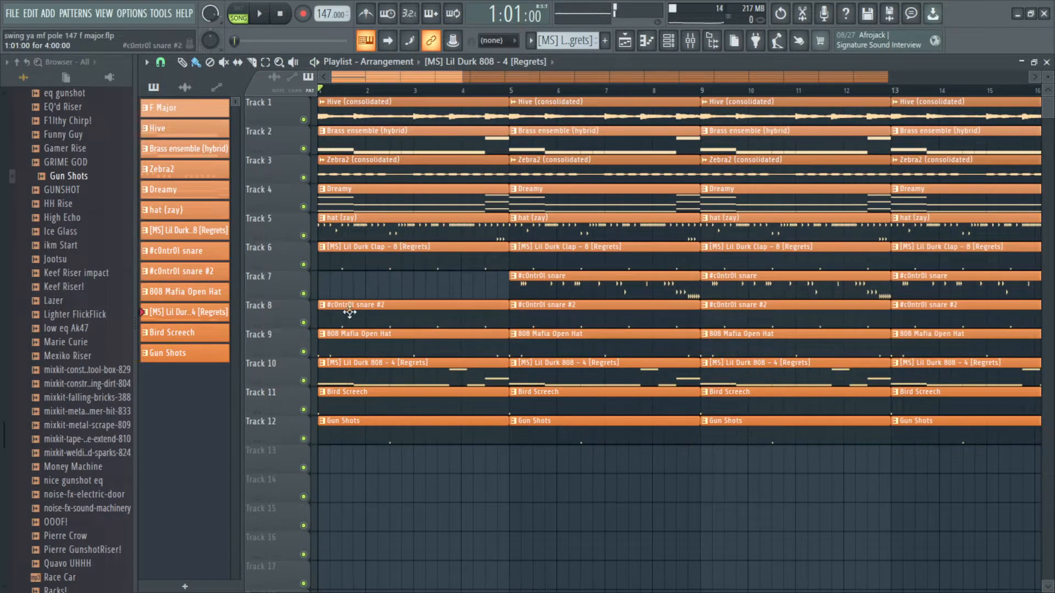
scroll(527, 280, up, 2)
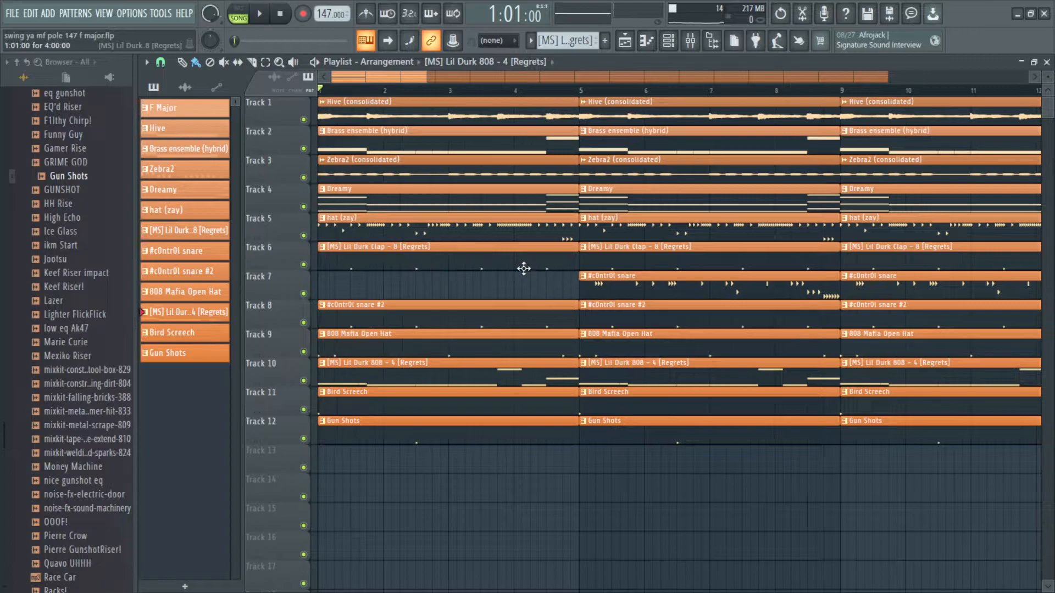
scroll(522, 270, down, 3)
scroll(522, 285, up, 4)
scroll(400, 369, up, 1)
right_click(405, 369)
right_click(440, 438)
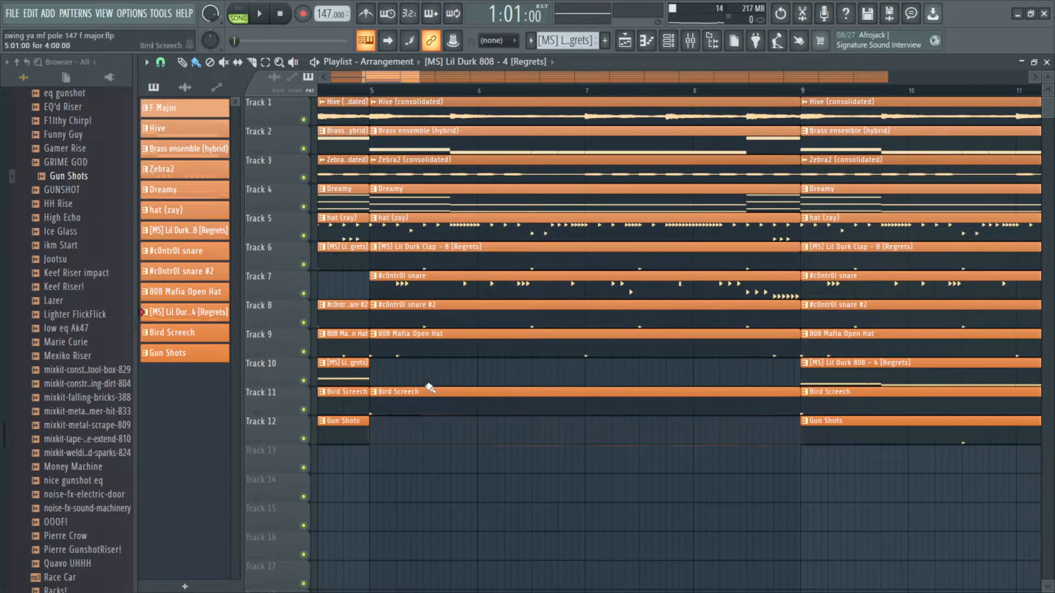
Step: Delete the 808 Mafia Open Hat, both snare, clap and hat clips from bars 5 to 8
right_click(424, 346)
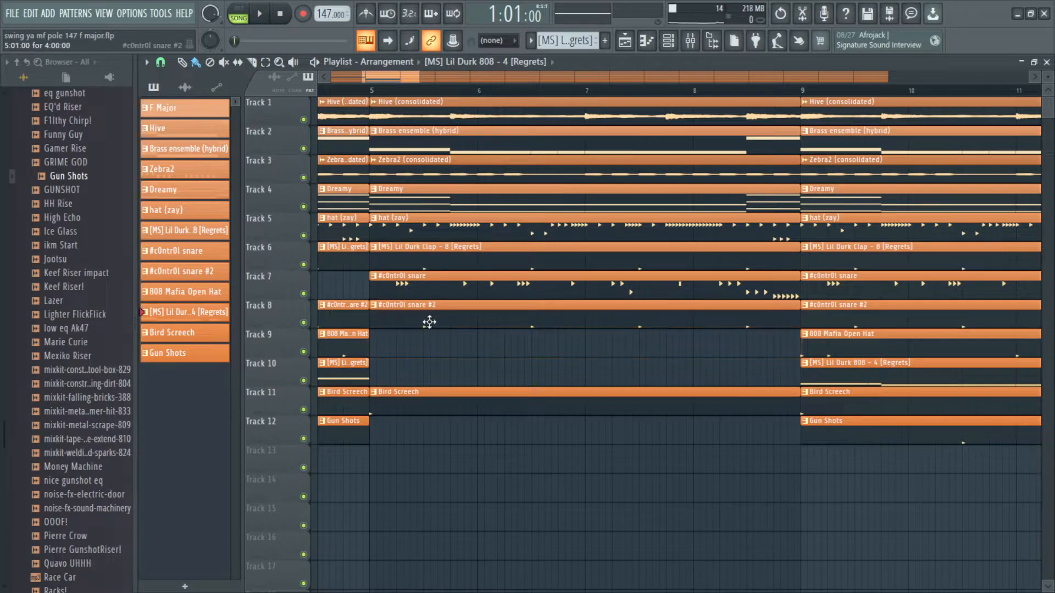
right_click(431, 317)
right_click(443, 278)
right_click(430, 254)
right_click(429, 226)
Step: Play back the stripped-down breakdown section, then solo the Hive (consolidated) track and play it
scroll(428, 228, up, 1)
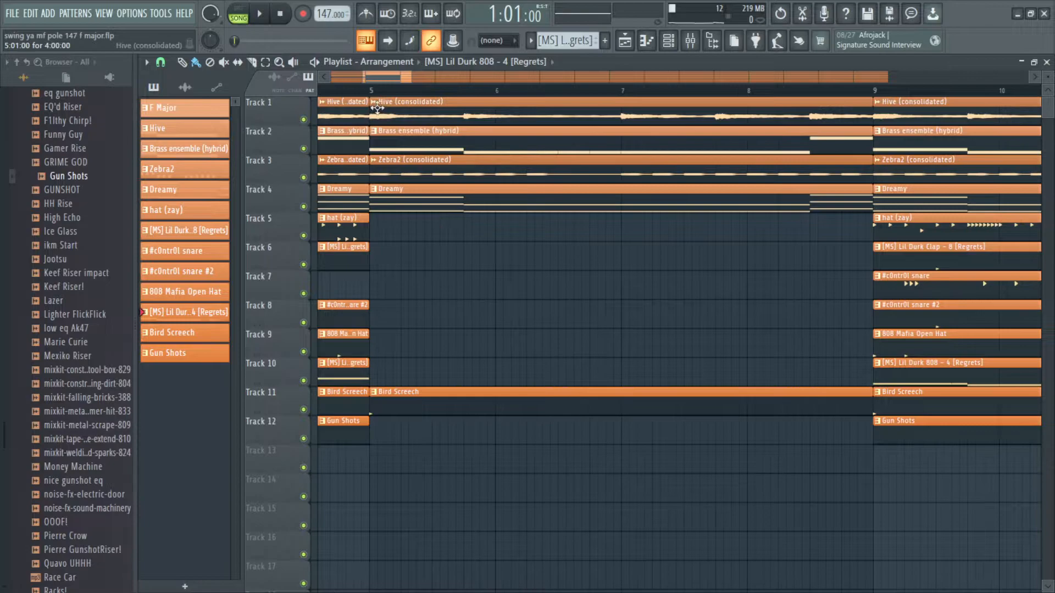
scroll(376, 111, up, 2)
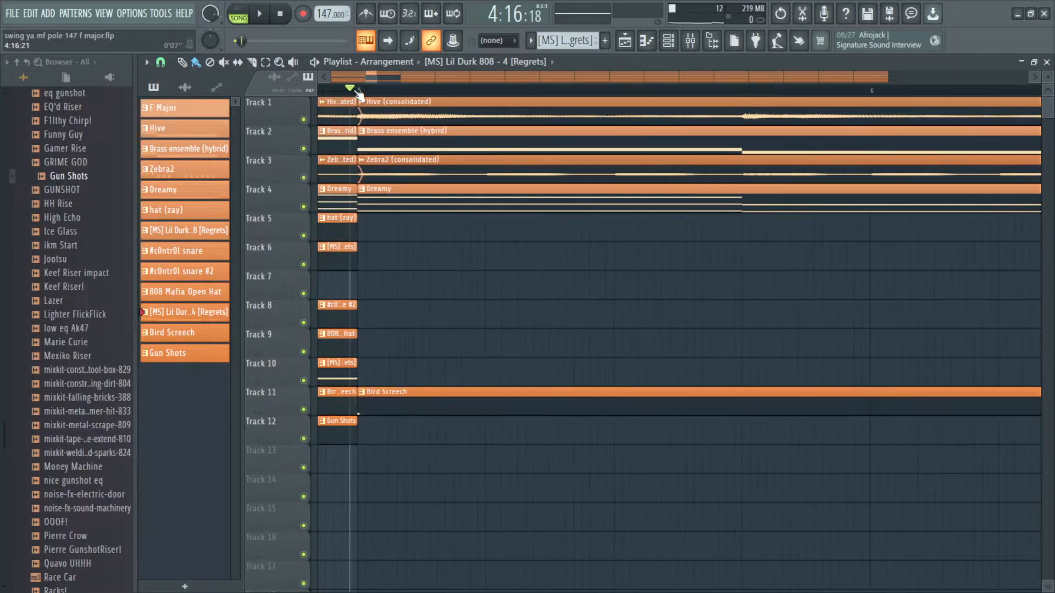
scroll(362, 92, down, 3)
key(space)
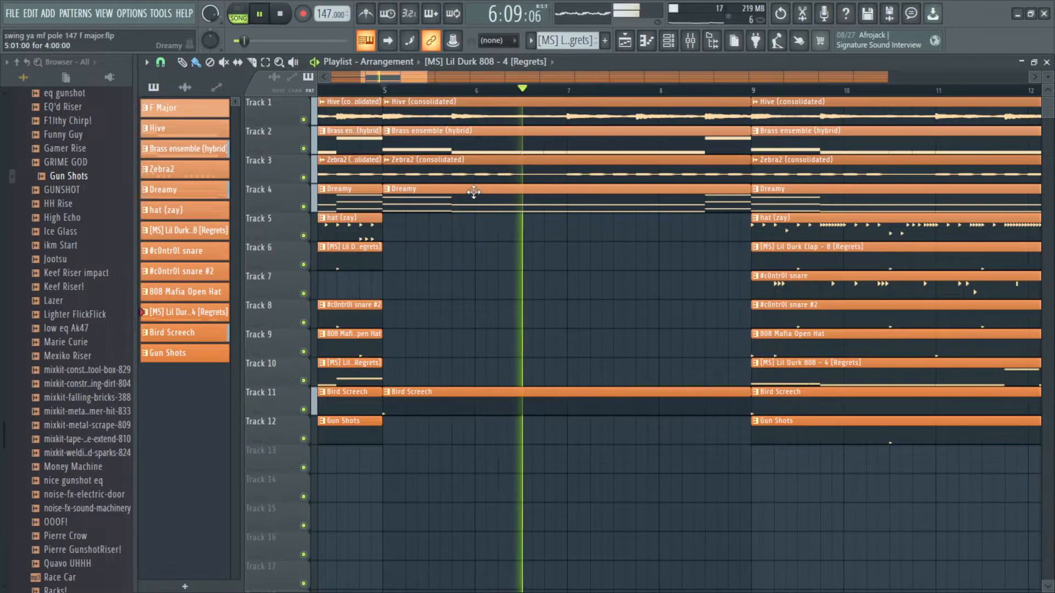
scroll(481, 187, up, 1)
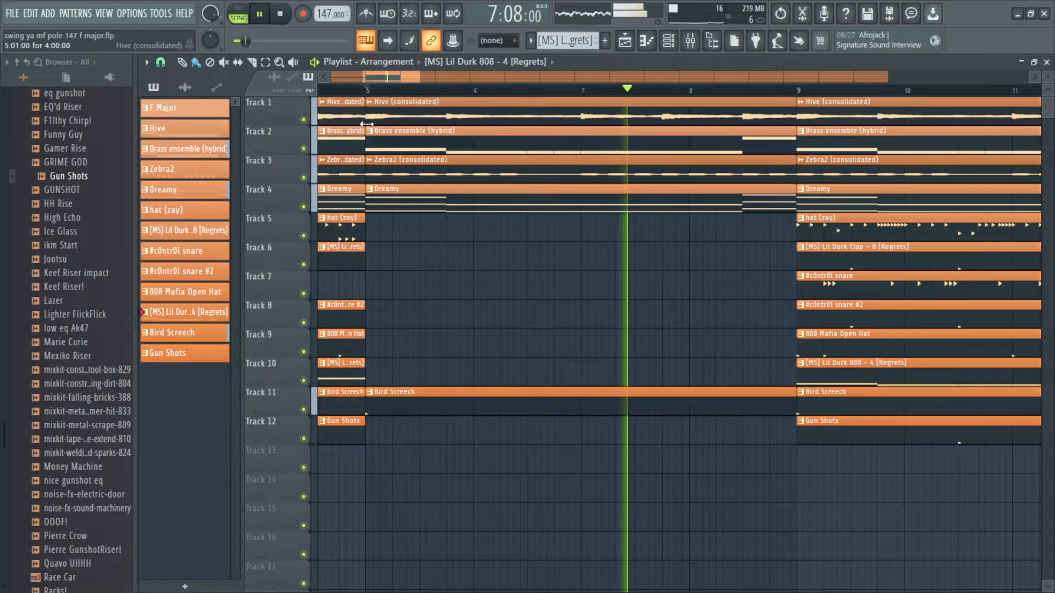
key(space)
key(space)
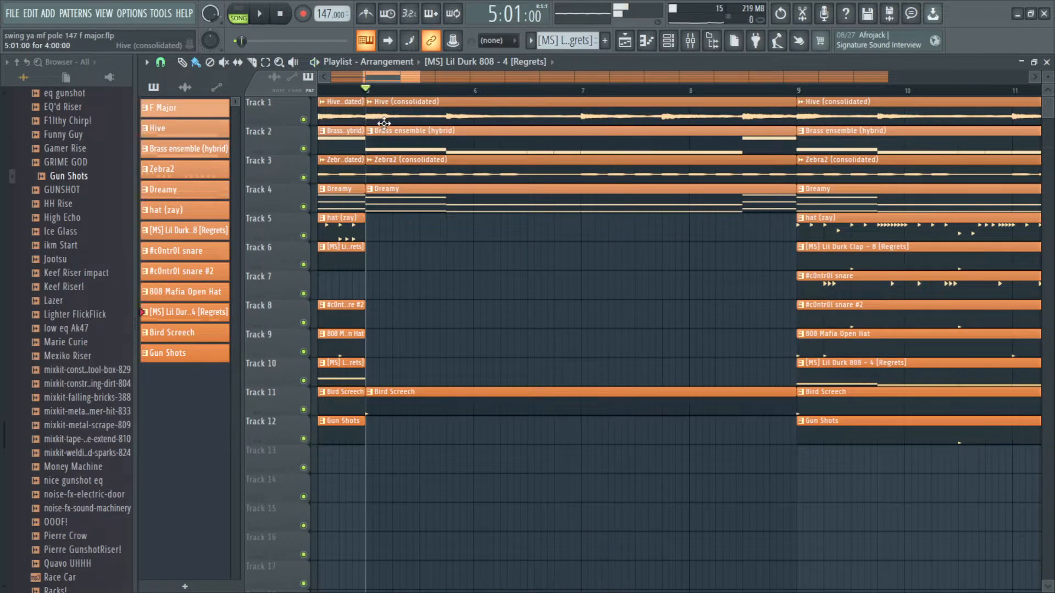
key(space)
right_click(304, 120)
key(space)
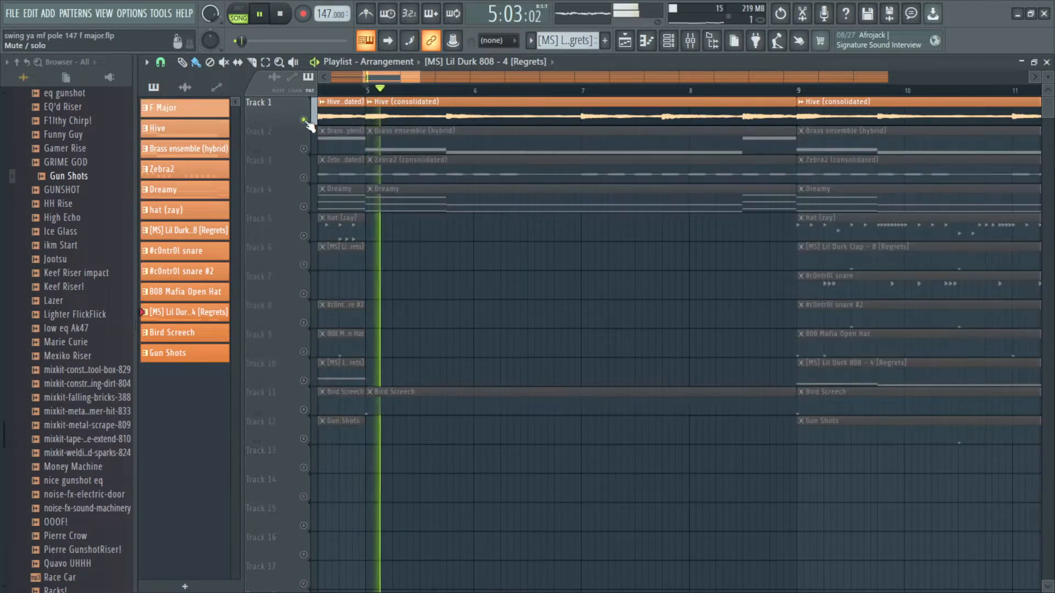
Step: Stop playback, unsolo the Hive track, and briefly audition the Brass ensemble (hybrid) track on its own
key(space)
right_click(304, 120)
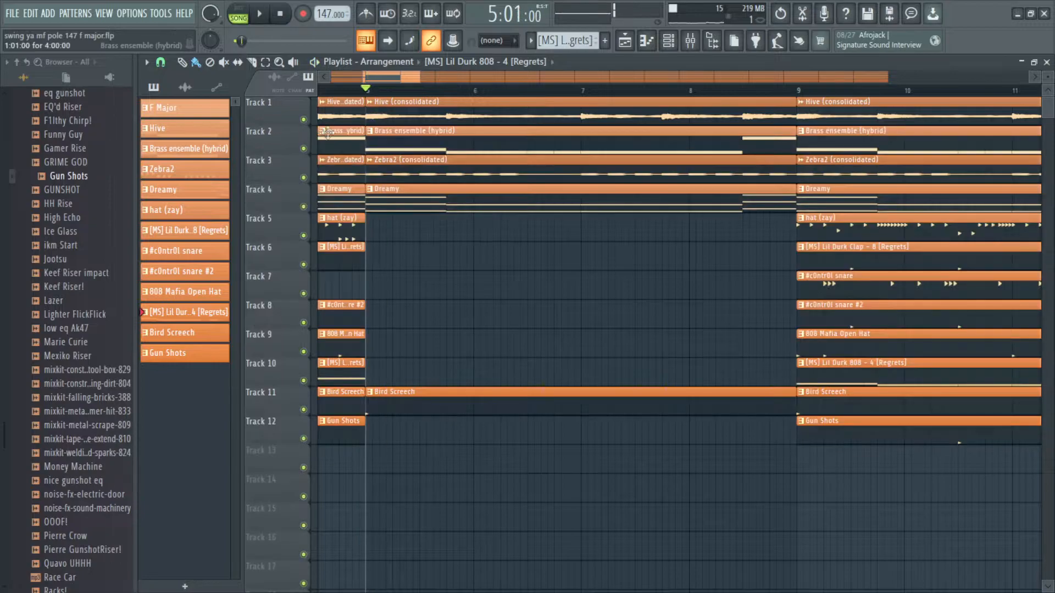
right_click(303, 148)
key(space)
Step: Delete the Dreamy clip from bars 5 to 8 and restart playback
key(space)
right_click(303, 148)
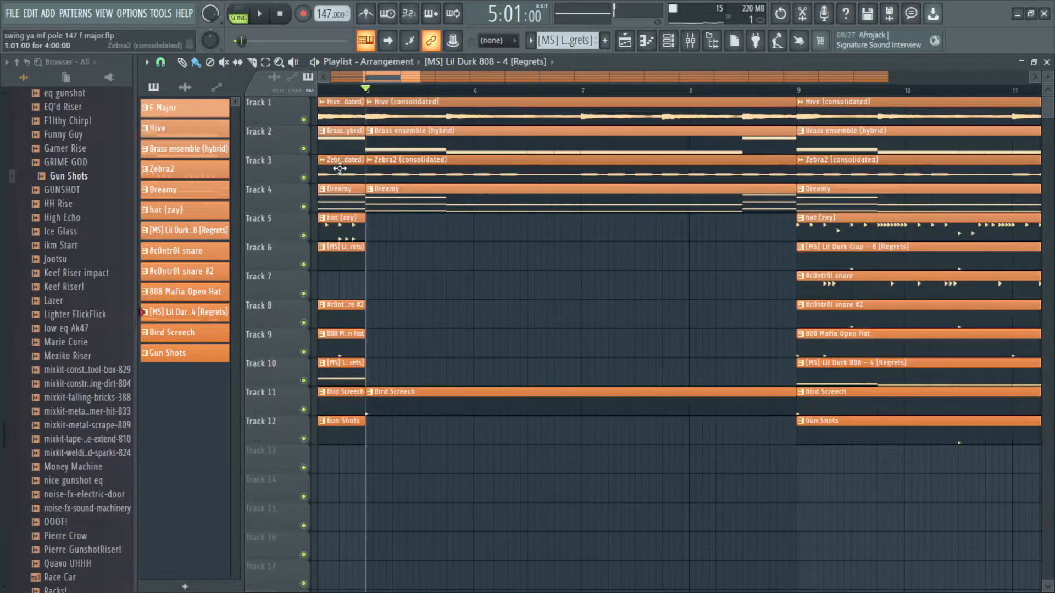
right_click(414, 189)
key(space)
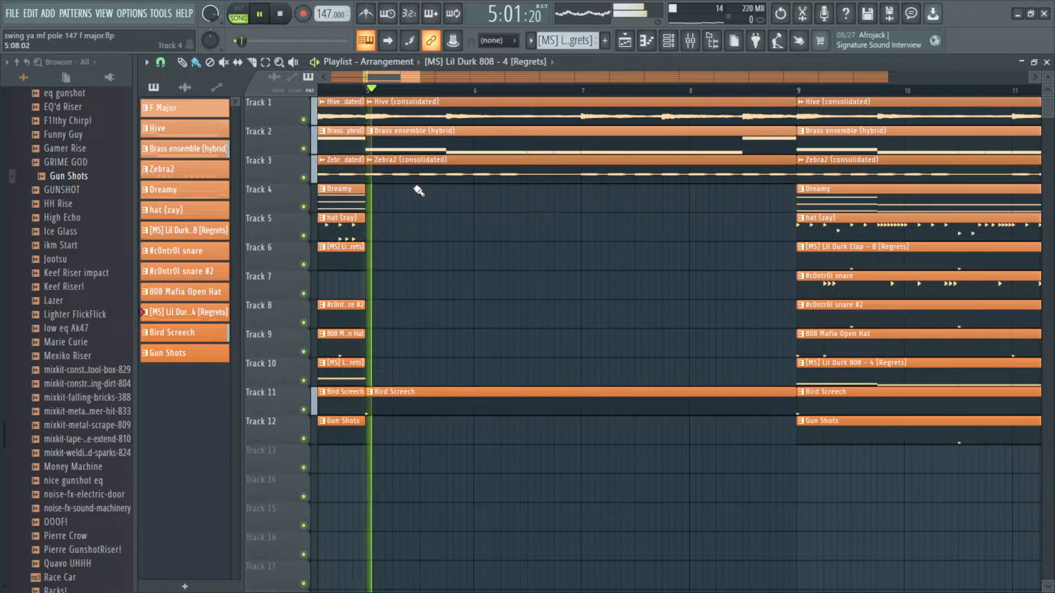
Step: Try removing the Zebra2 and Hive clips at bar 5, undoing each removal
right_click(420, 175)
scroll(421, 175, down, 2)
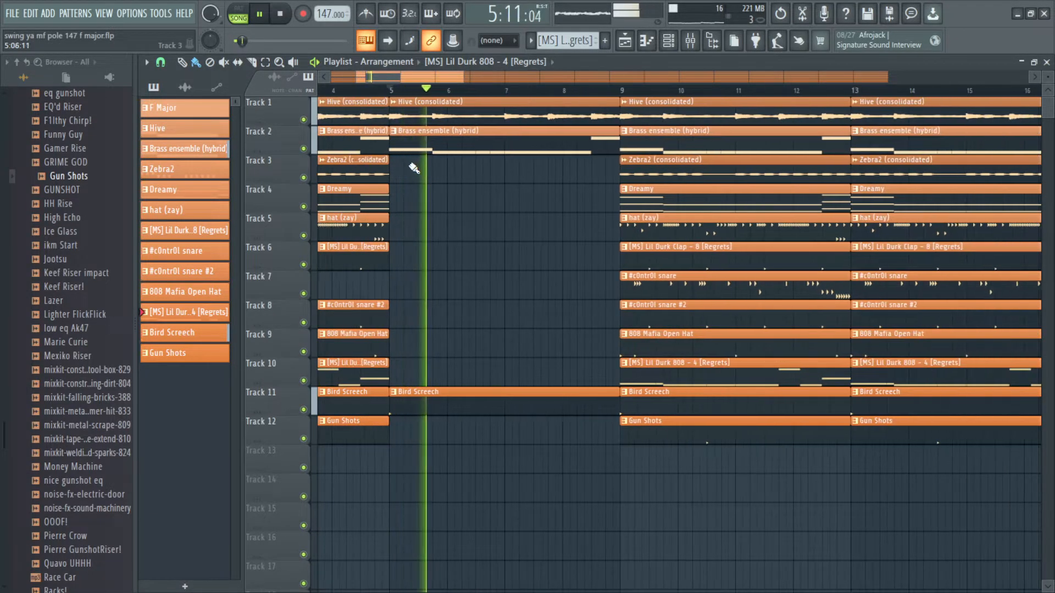
key(ctrl+z)
key(space)
right_click(430, 114)
key(space)
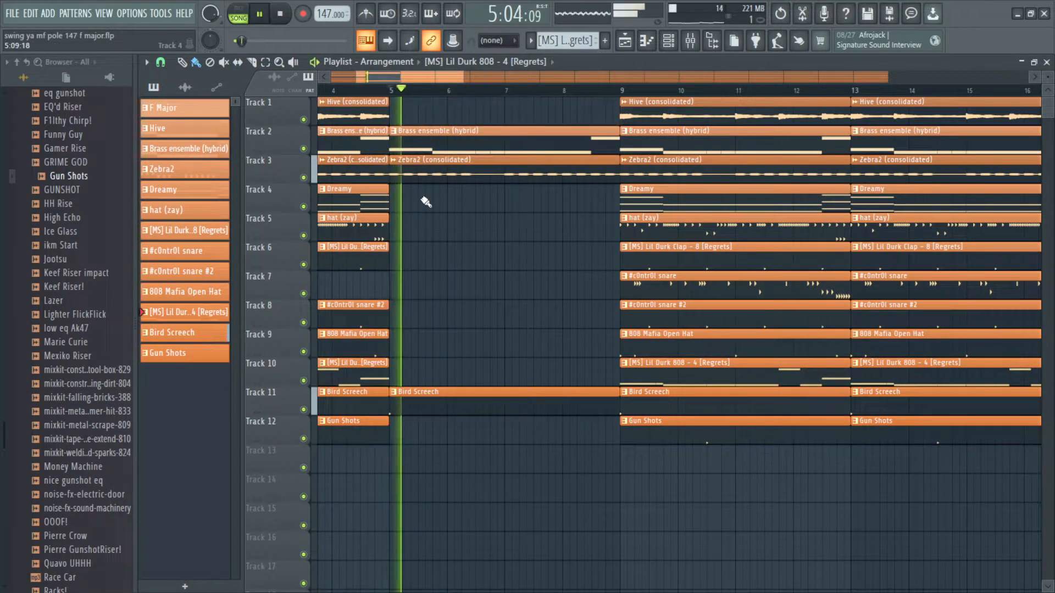
key(ctrl+z)
Step: Delete the Zebra2 (consolidated) clip from bars 5 to 8 after auditioning the section
key(space)
key(space)
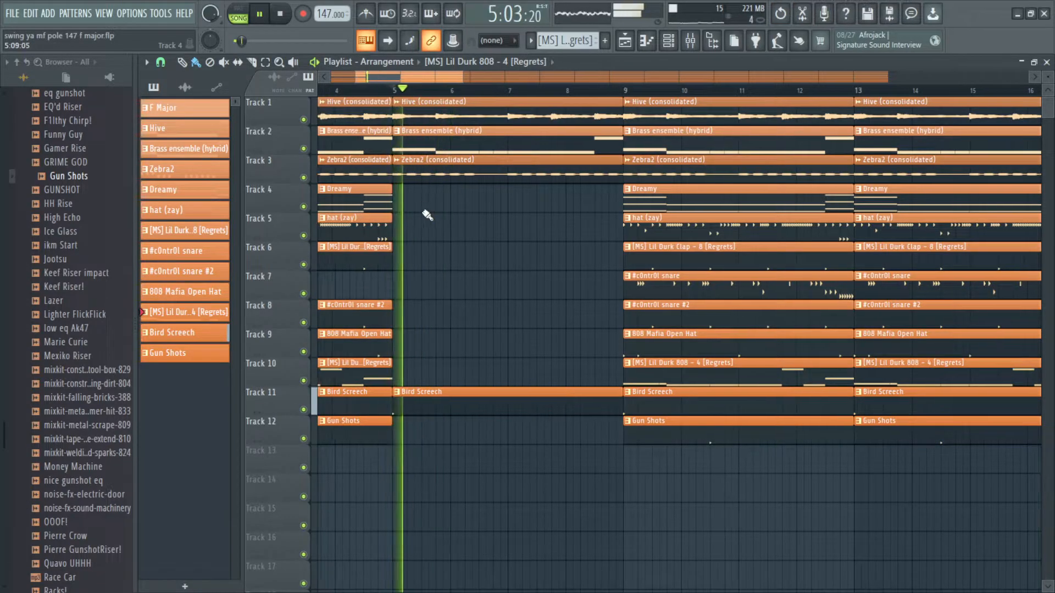
key(space)
right_click(421, 175)
key(space)
scroll(402, 236, up, 2)
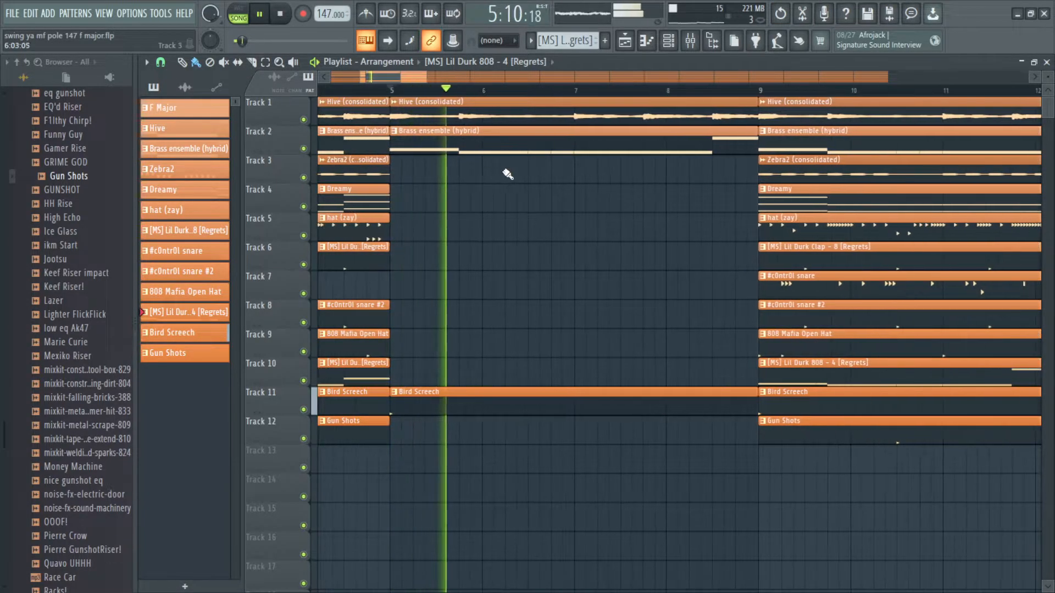
Step: Delete the Dreamy and Zebra2 (consolidated) clips from bars 9 to 12
scroll(554, 184, down, 3)
drag(676, 196, 625, 211)
scroll(625, 209, up, 2)
right_click(628, 195)
right_click(633, 179)
Step: Delete the c0ntr0l snare clip from bars 9 to 12
scroll(628, 274, up, 2)
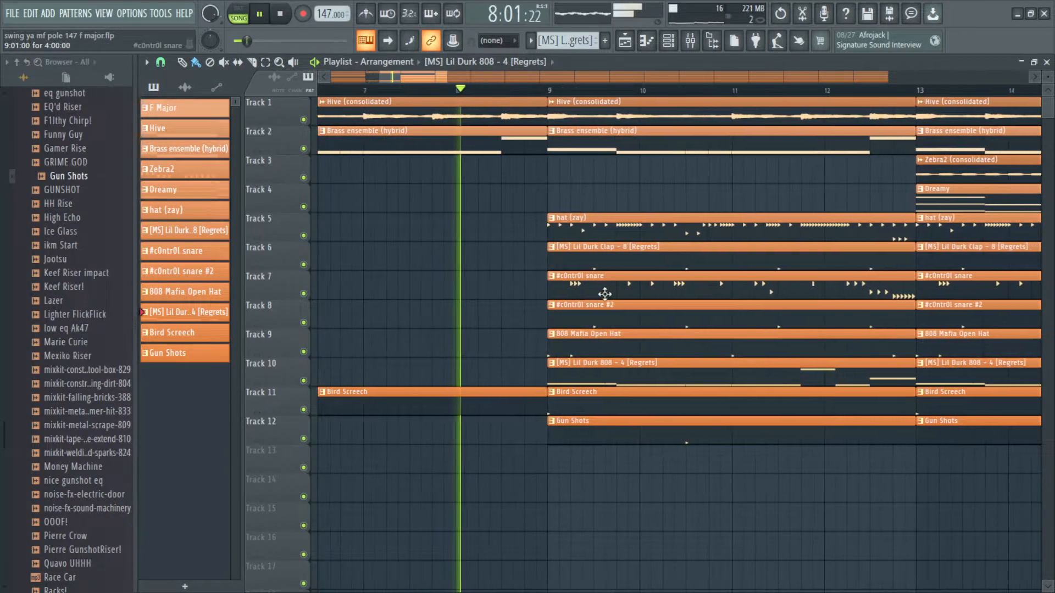
right_click(617, 292)
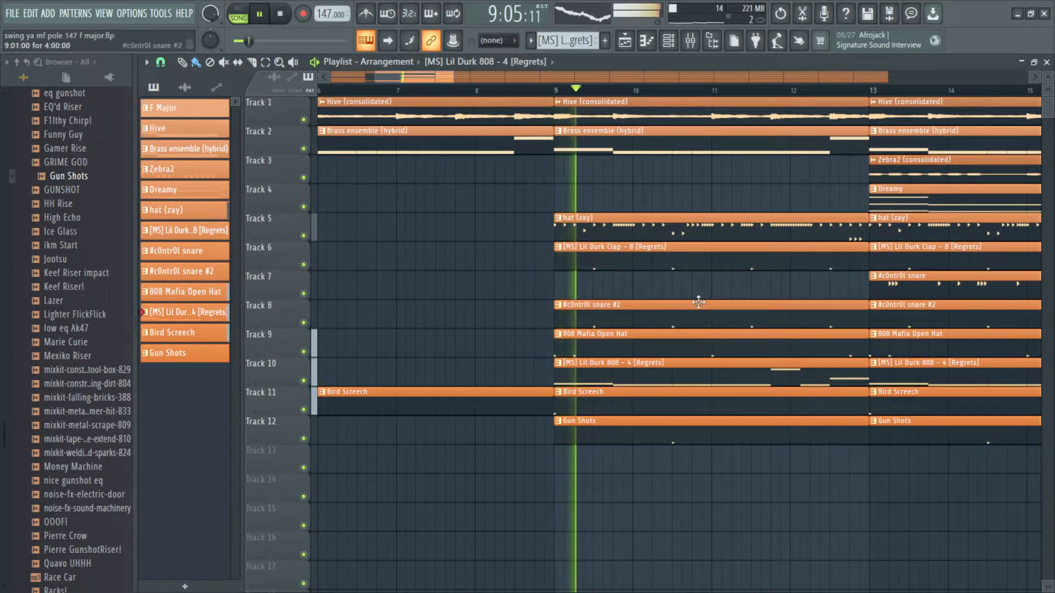
drag(730, 302, 536, 363)
scroll(536, 363, down, 2)
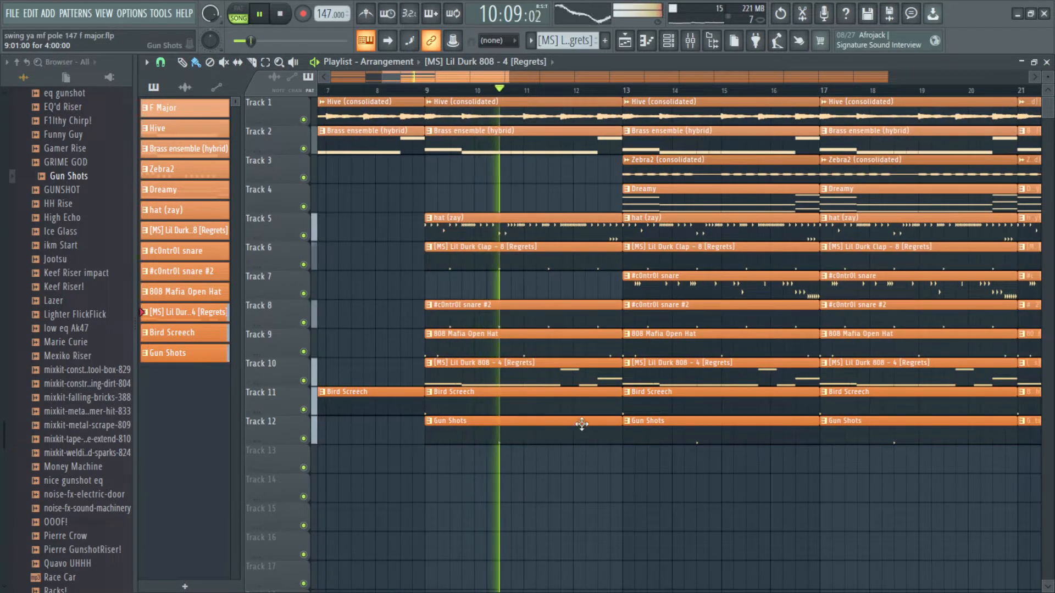
scroll(667, 284, up, 2)
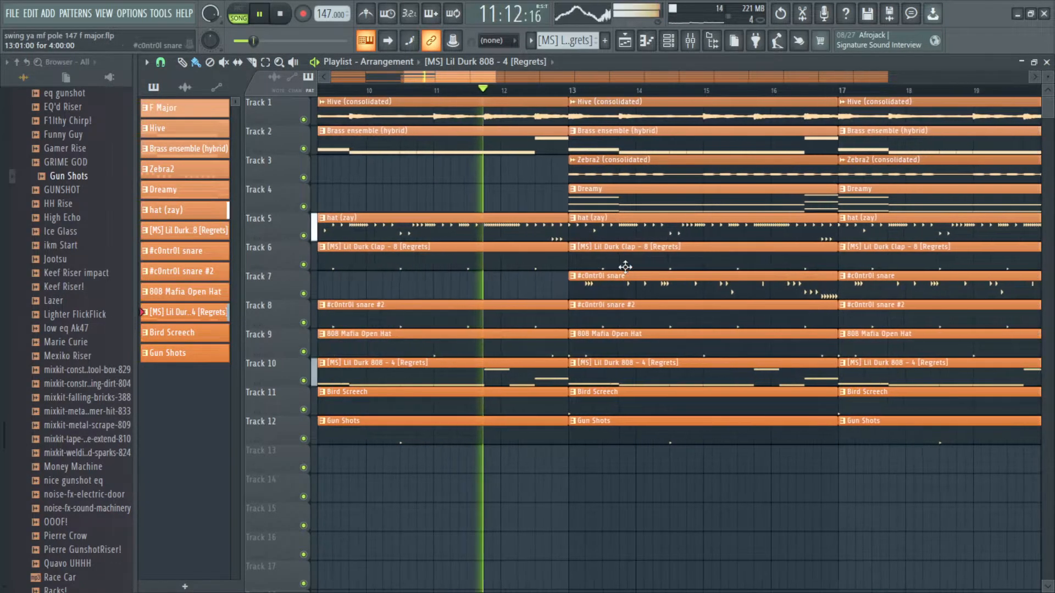
scroll(625, 210, up, 1)
Step: Delete the Dreamy and Zebra2 (consolidated) clips from bars 13 to 16
right_click(632, 189)
right_click(643, 175)
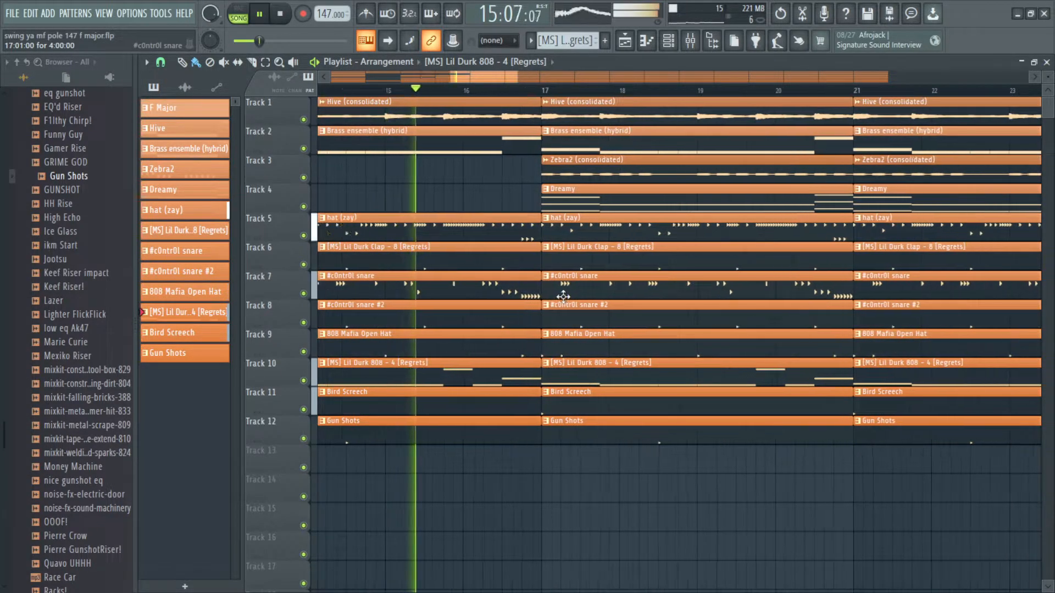
scroll(554, 297, up, 3)
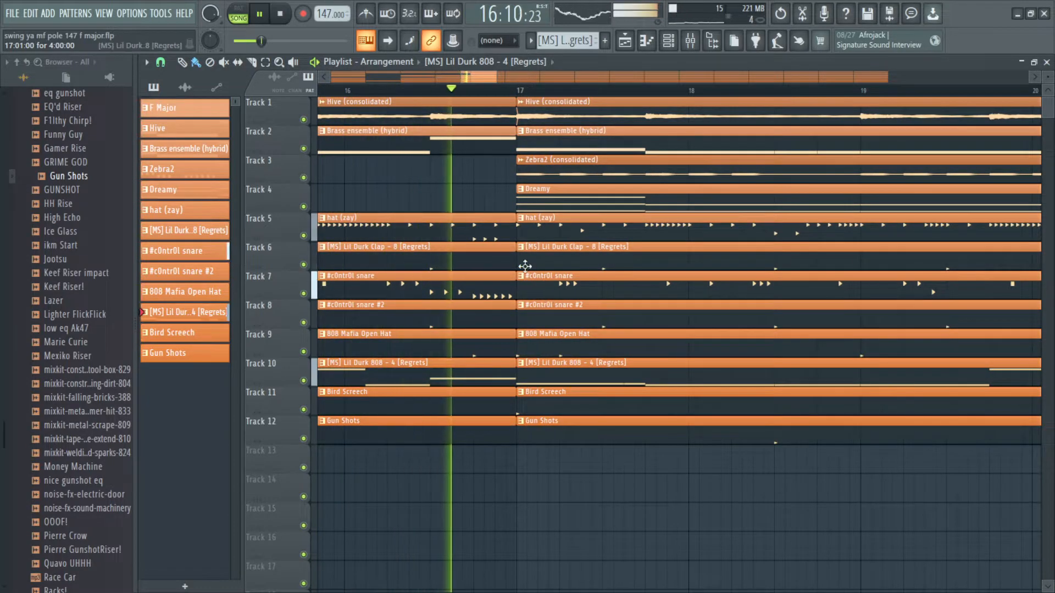
Step: Trim the start of the Lil Durk Clap clip at bar 17 about one bar later and delete the c0ntr0l snare clip there
drag(518, 262, 651, 262)
right_click(587, 283)
scroll(586, 281, down, 2)
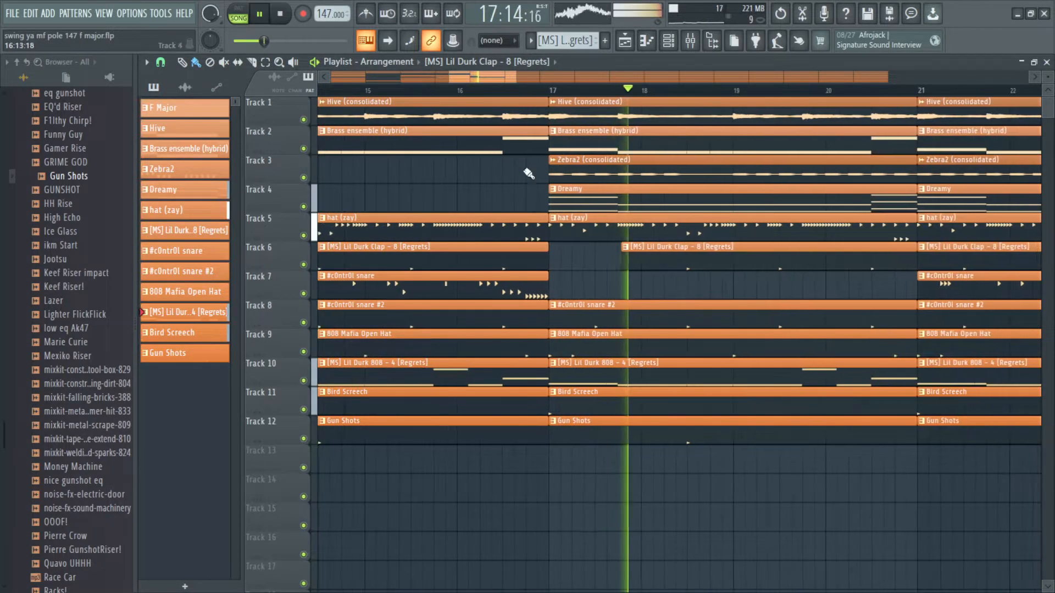
Step: Play from bar 15 and inspect the section around bar 17 at different zoom levels
click(420, 91)
scroll(513, 190, down, 2)
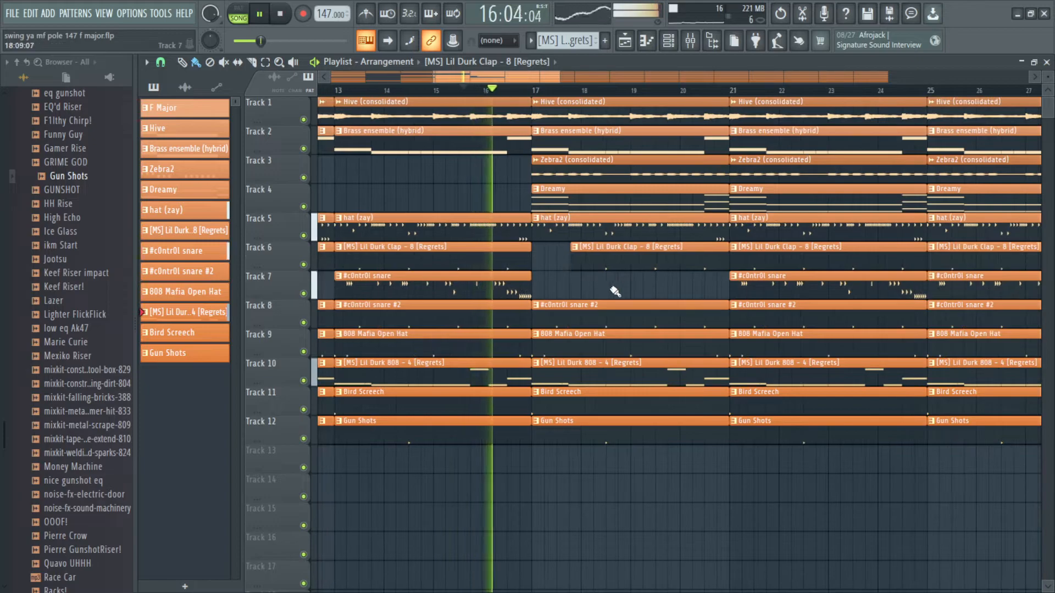
key(space)
scroll(511, 259, up, 2)
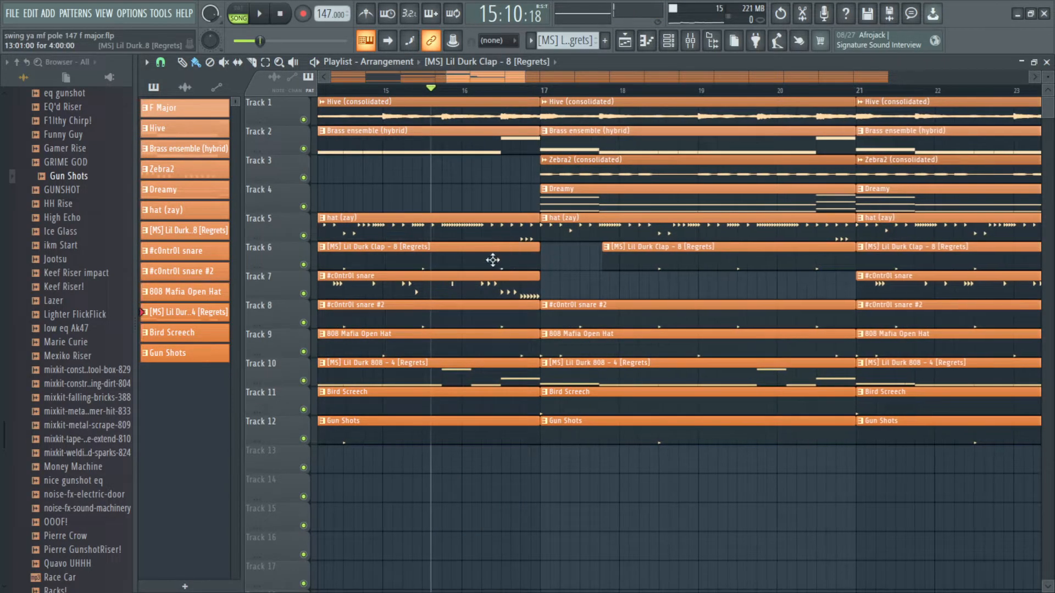
scroll(591, 283, up, 1)
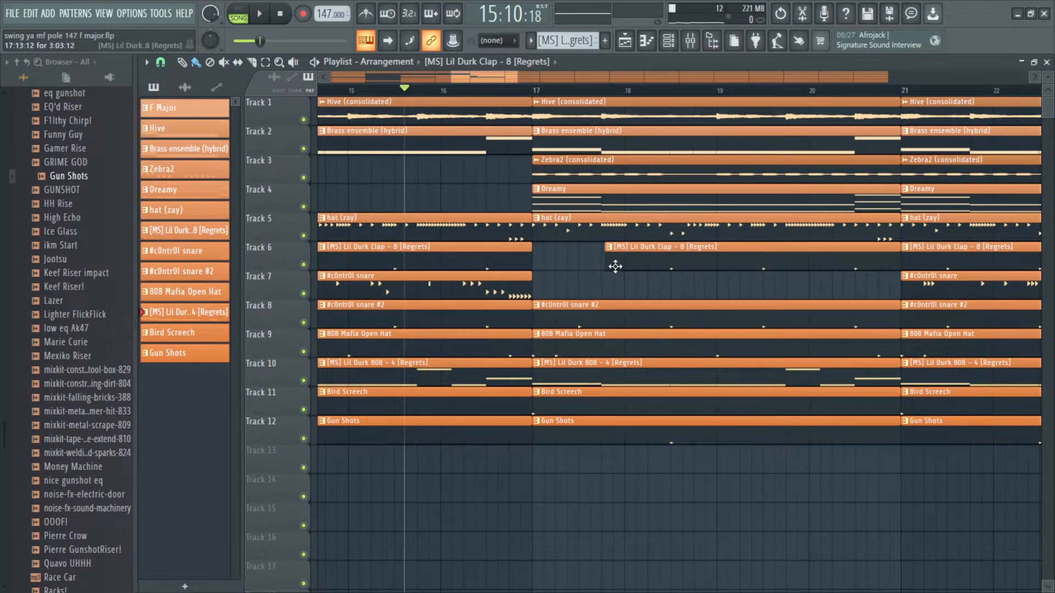
scroll(600, 296, down, 2)
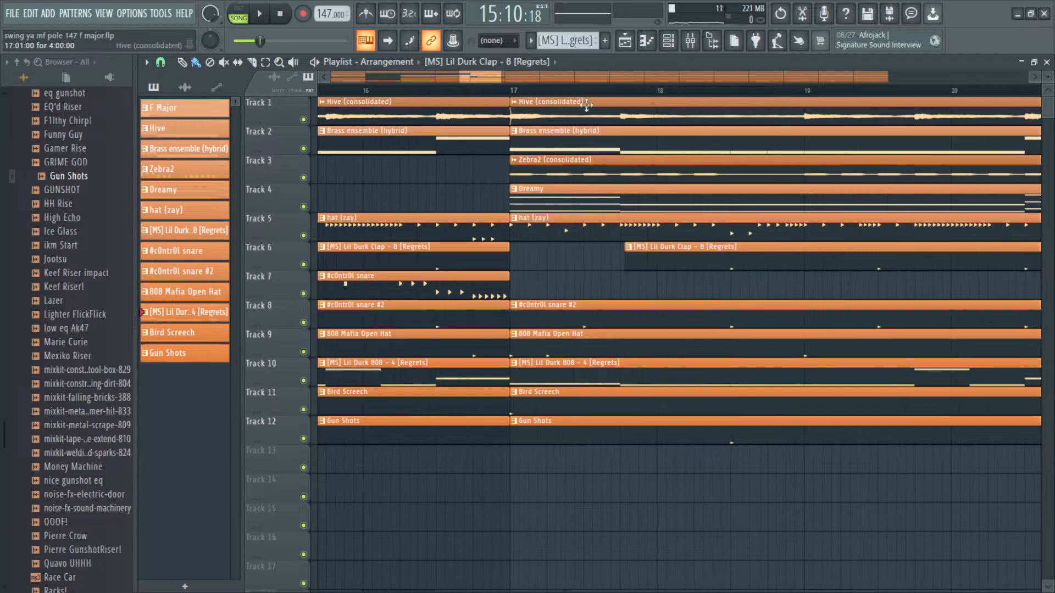
scroll(600, 295, up, 2)
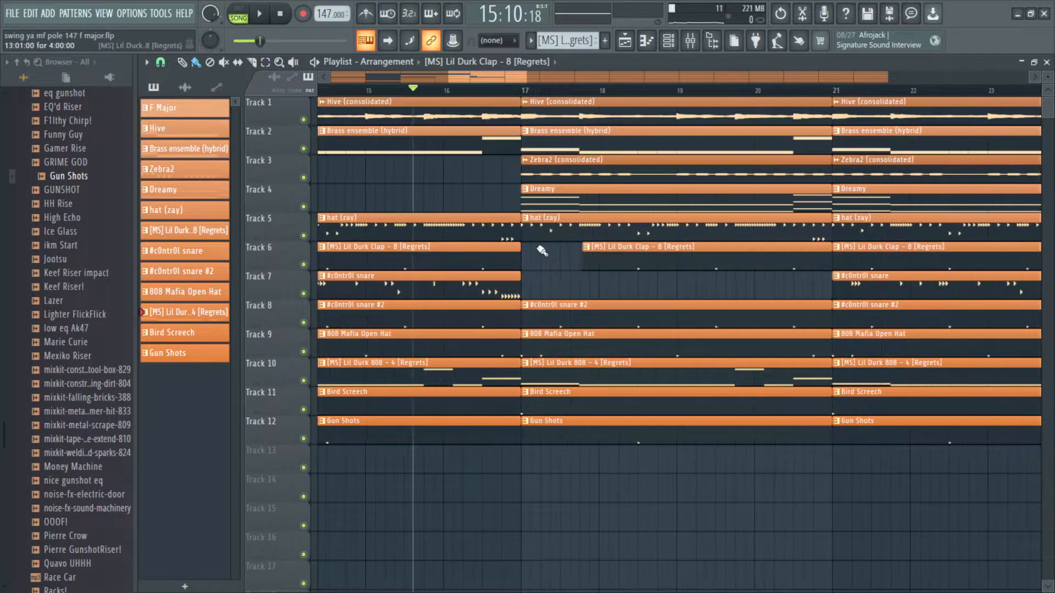
scroll(578, 283, up, 2)
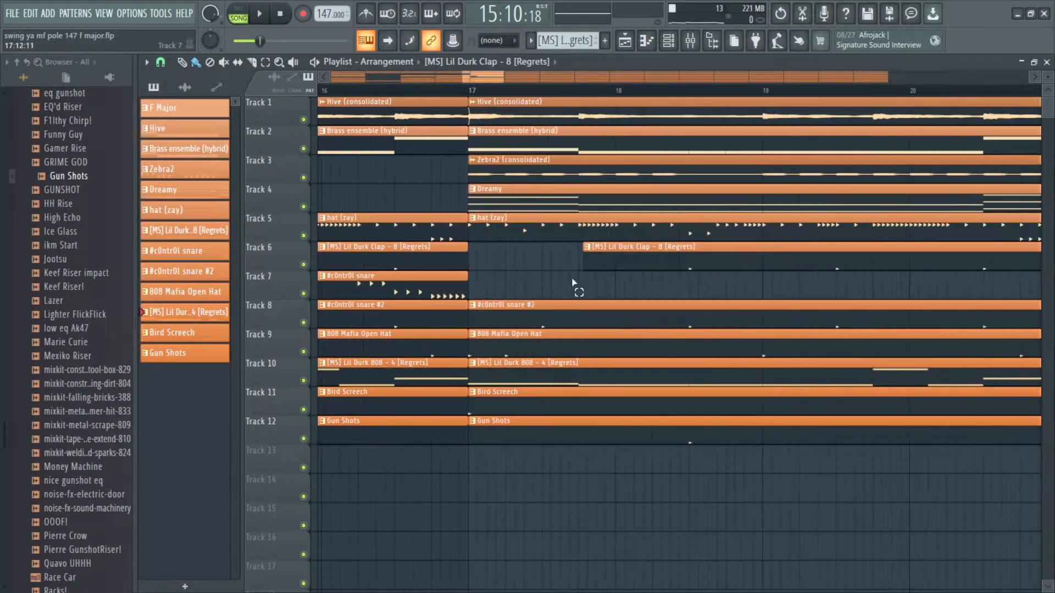
scroll(558, 282, down, 2)
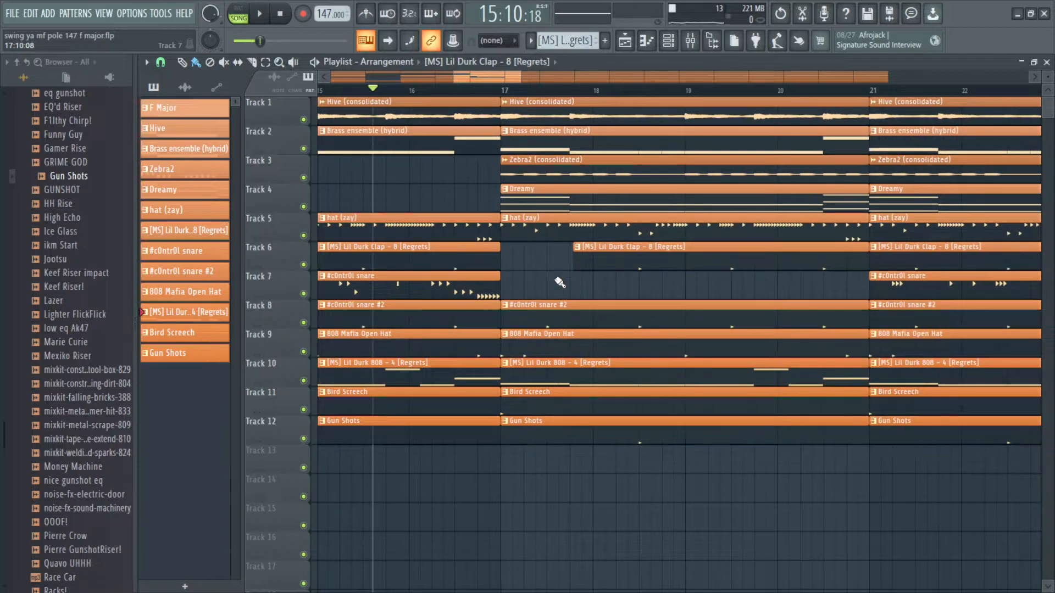
scroll(526, 287, up, 2)
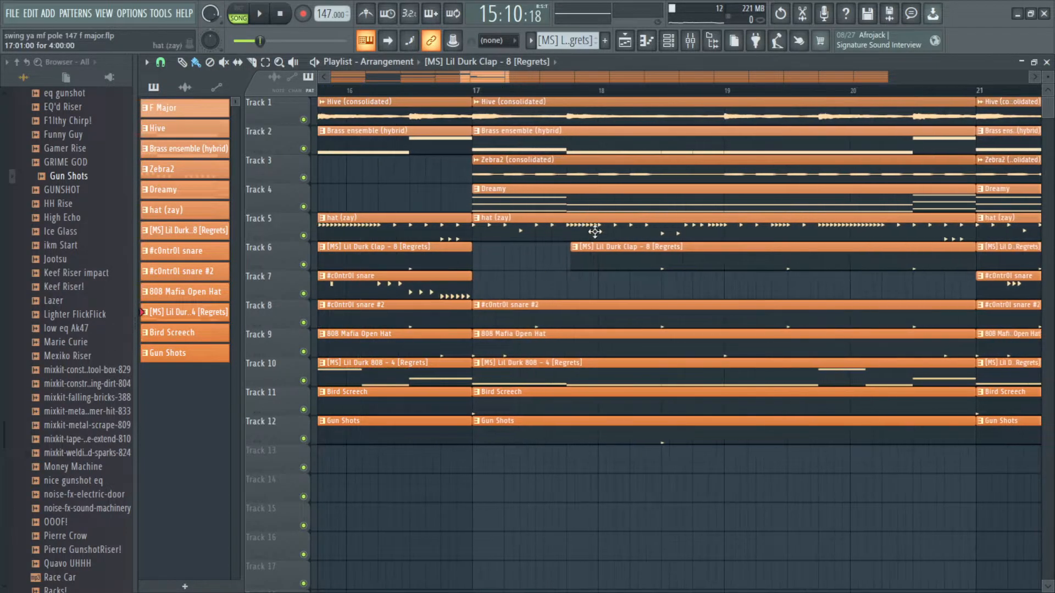
scroll(605, 226, down, 2)
scroll(654, 229, down, 2)
scroll(637, 233, up, 3)
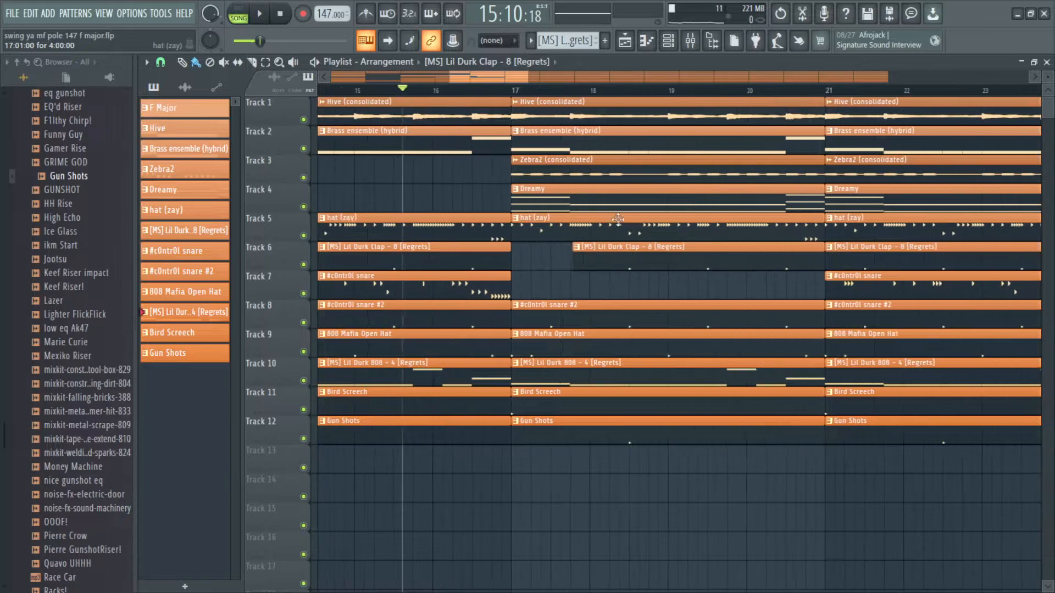
scroll(577, 258, down, 2)
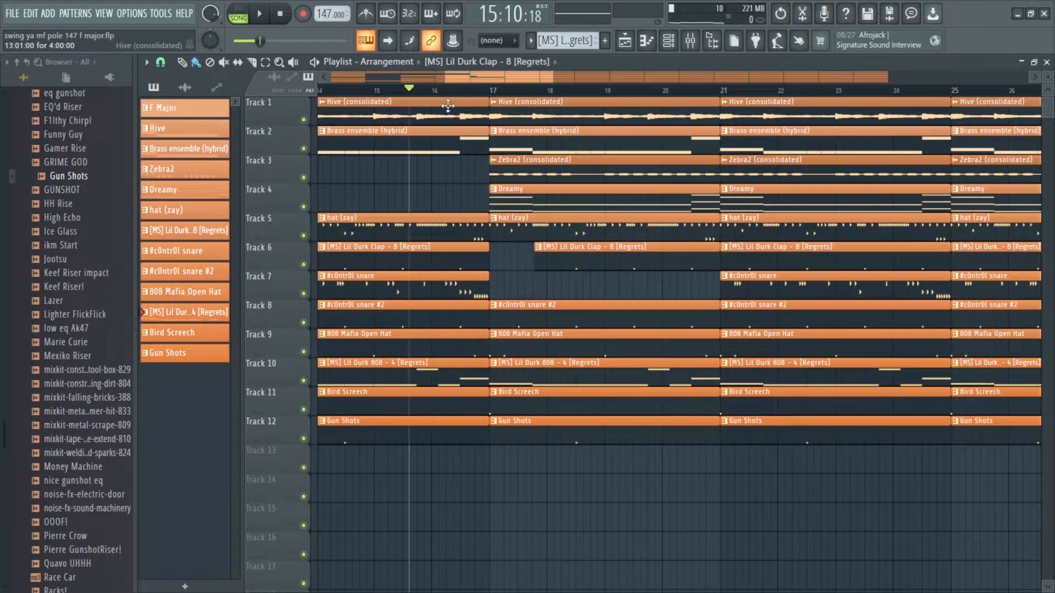
Step: Play the bar 17 section and trim the start of its c0ntr0l snare #2 clip to begin later in the bar
key(space)
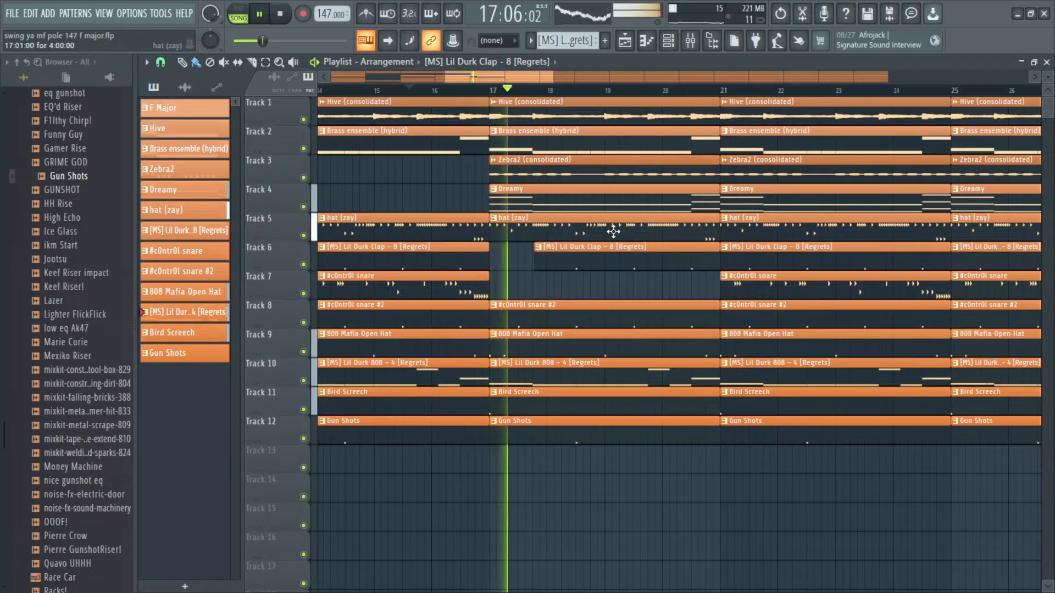
key(space)
scroll(500, 324, up, 3)
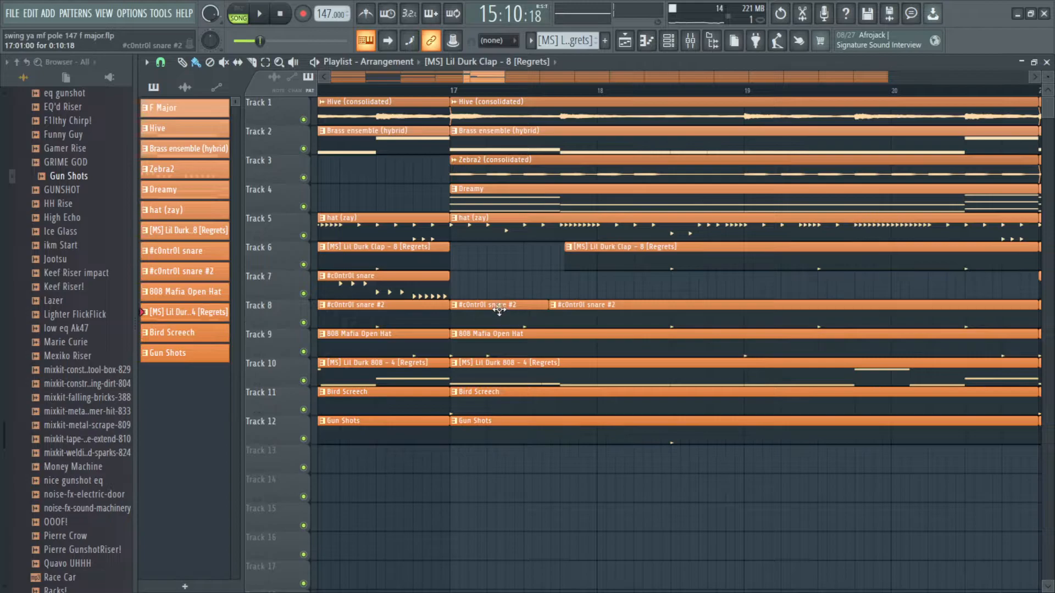
key(space)
scroll(490, 253, down, 3)
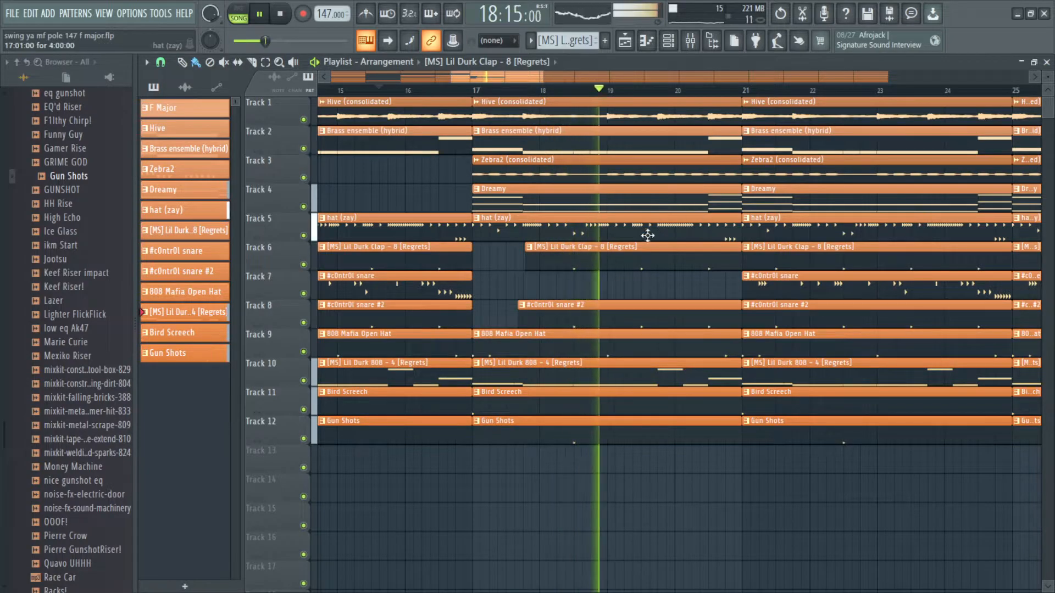
Step: Follow playback through bars 18 to 28, zooming and scrolling the playlist to review the clips
scroll(553, 316, right, 3)
scroll(581, 300, right, 1)
scroll(580, 300, up, 3)
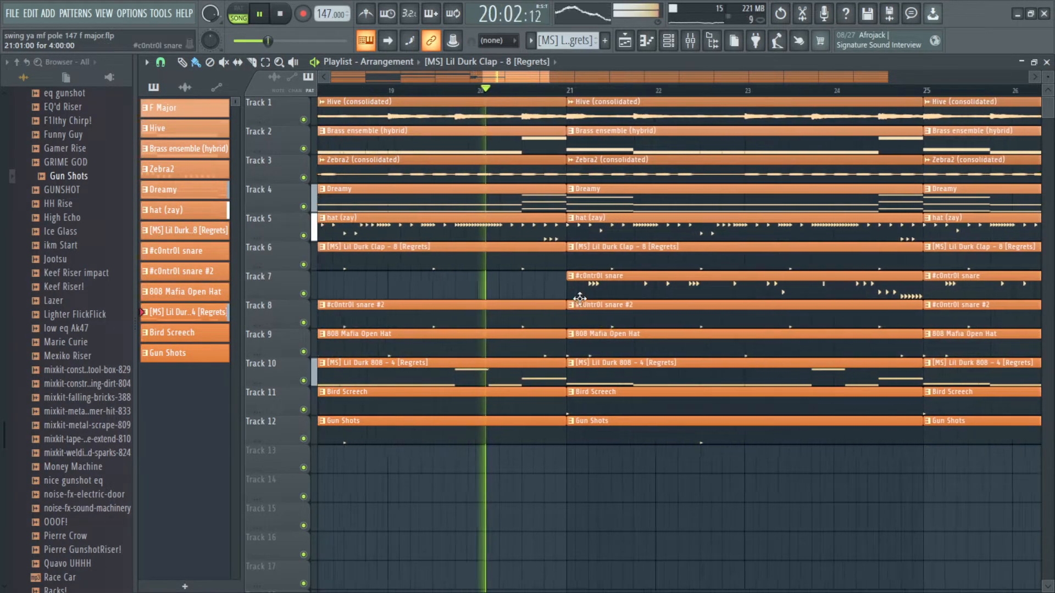
scroll(762, 292, down, 2)
scroll(841, 278, down, 1)
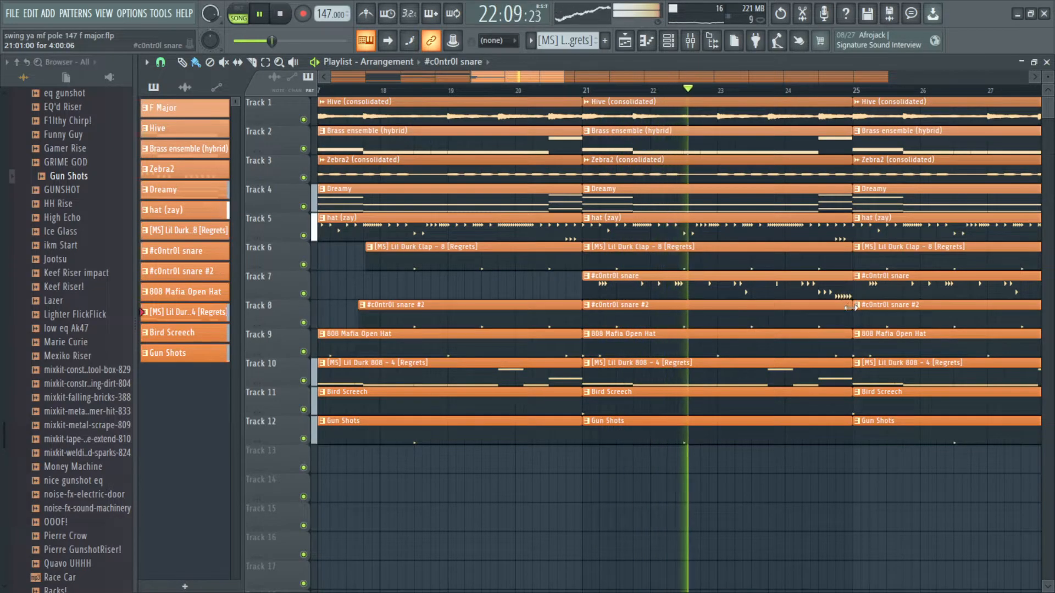
scroll(808, 365, up, 5)
scroll(769, 434, right, 1)
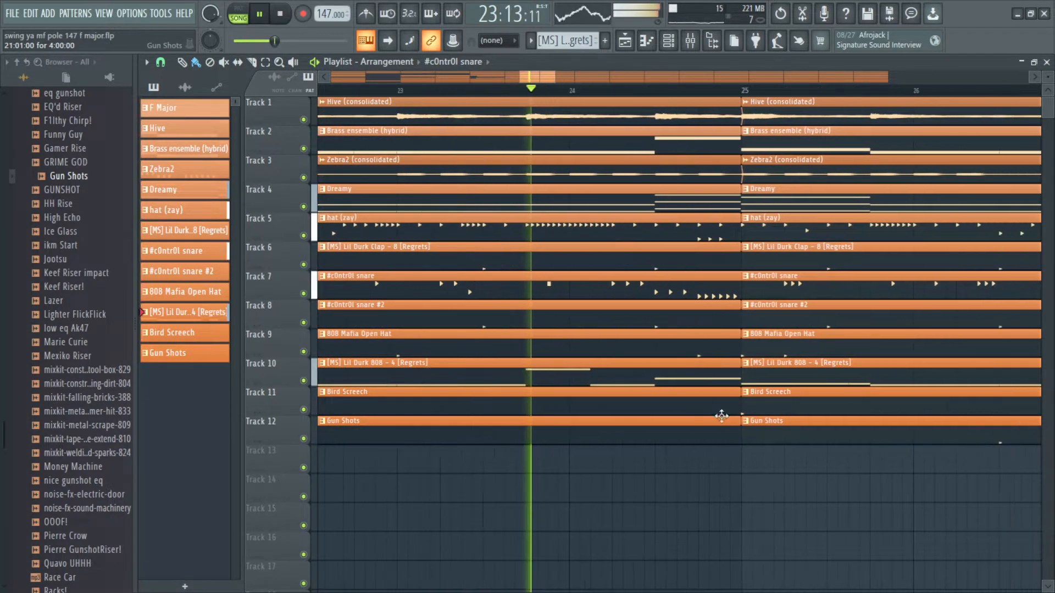
scroll(741, 200, down, 3)
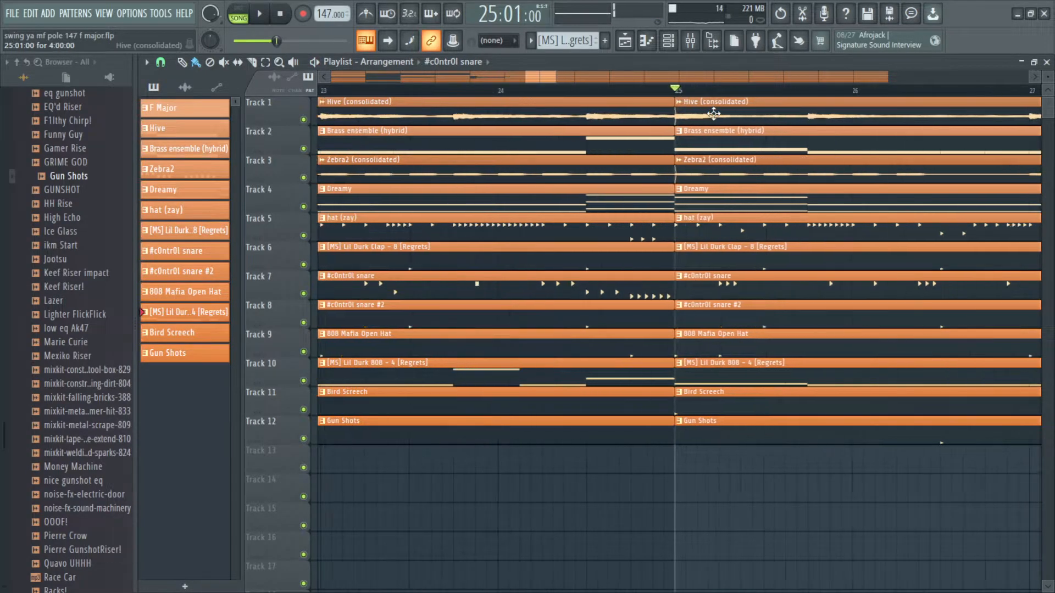
scroll(584, 221, up, 4)
scroll(584, 222, down, 2)
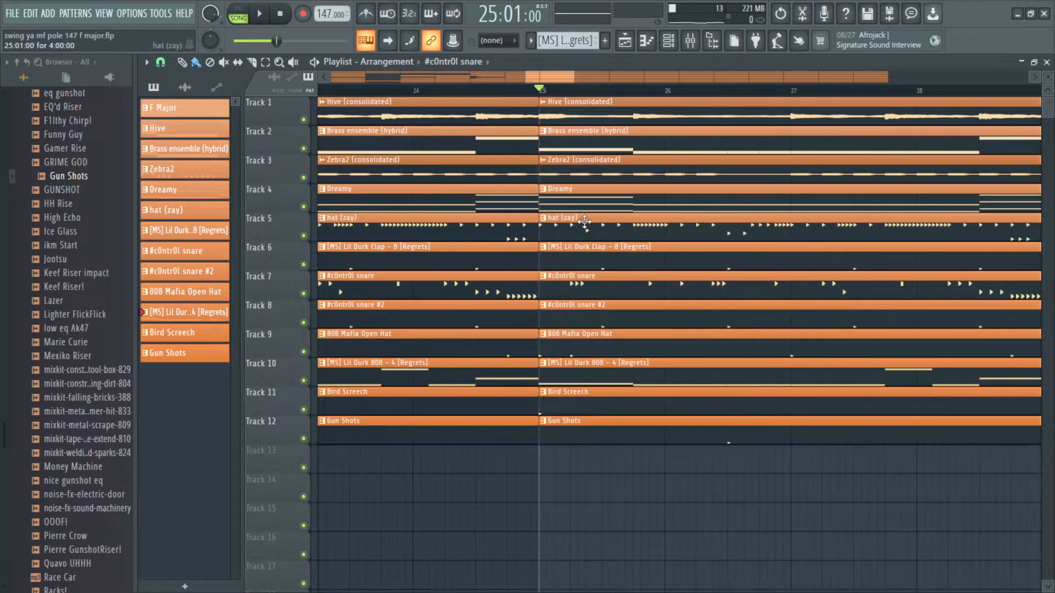
scroll(622, 194, up, 1)
scroll(572, 341, up, 2)
Step: Delete the c0ntr0l snare, c0ntr0l snare #2 and Gun Shots clips starting at bar 25
right_click(576, 294)
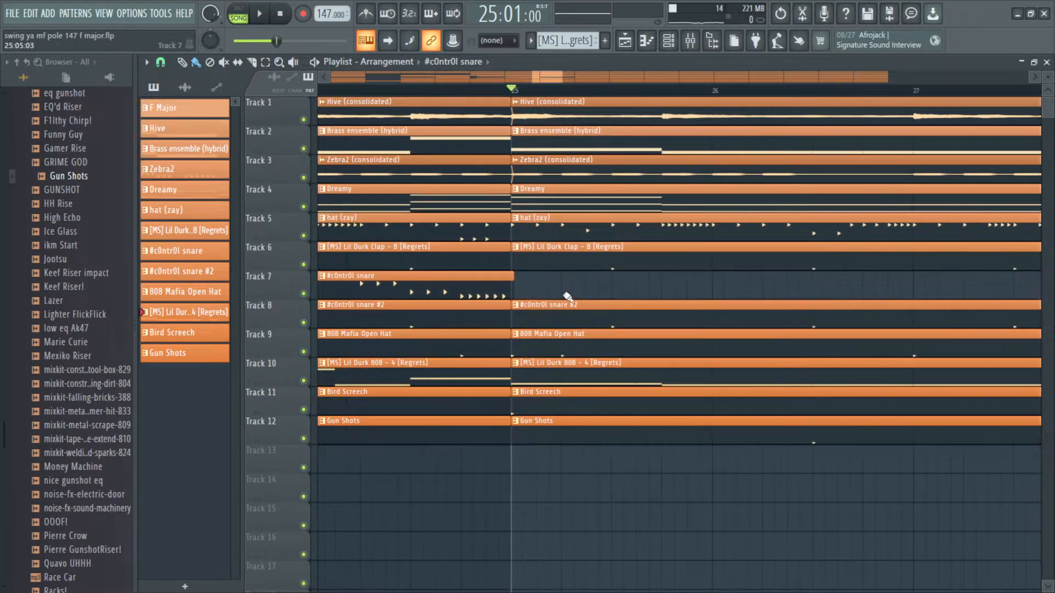
right_click(584, 314)
scroll(603, 377, down, 1)
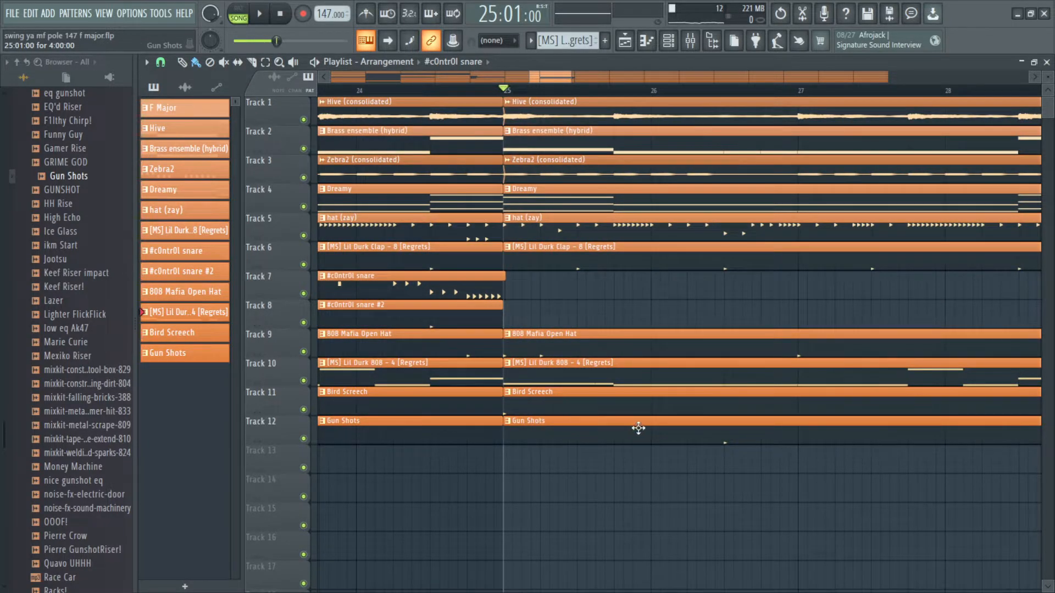
right_click(613, 427)
scroll(604, 405, right, 1)
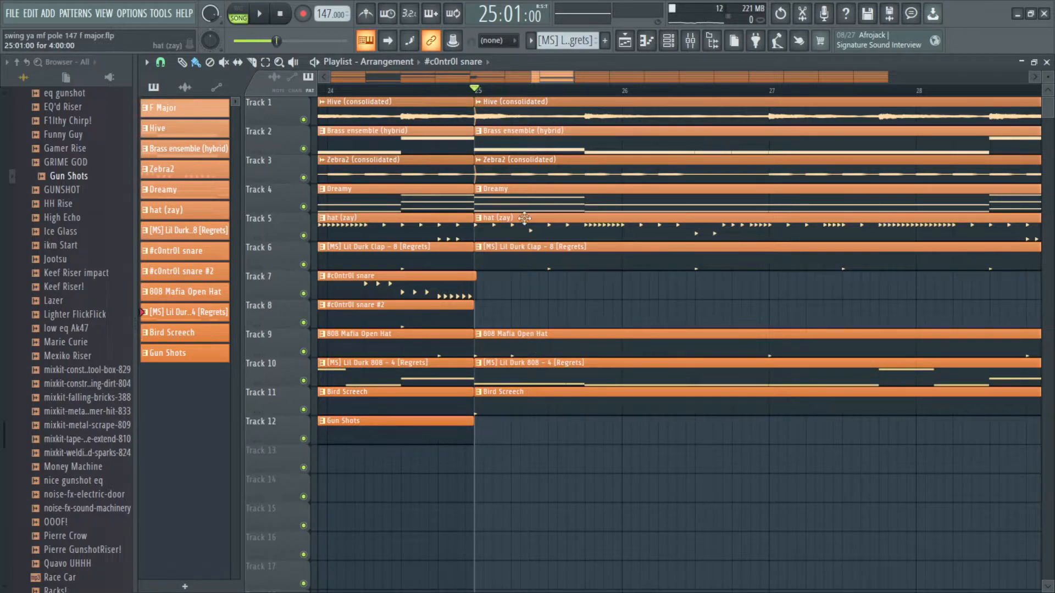
Step: Delete the Hive and Brass ensemble clips starting at bar 25
key(space)
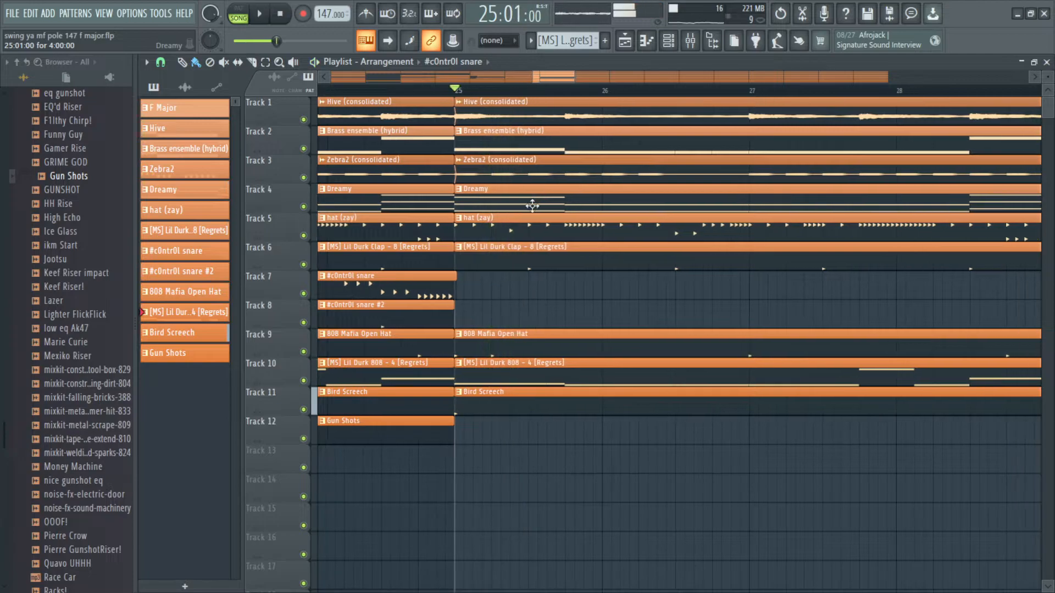
scroll(530, 184, down, 1)
right_click(527, 114)
right_click(531, 143)
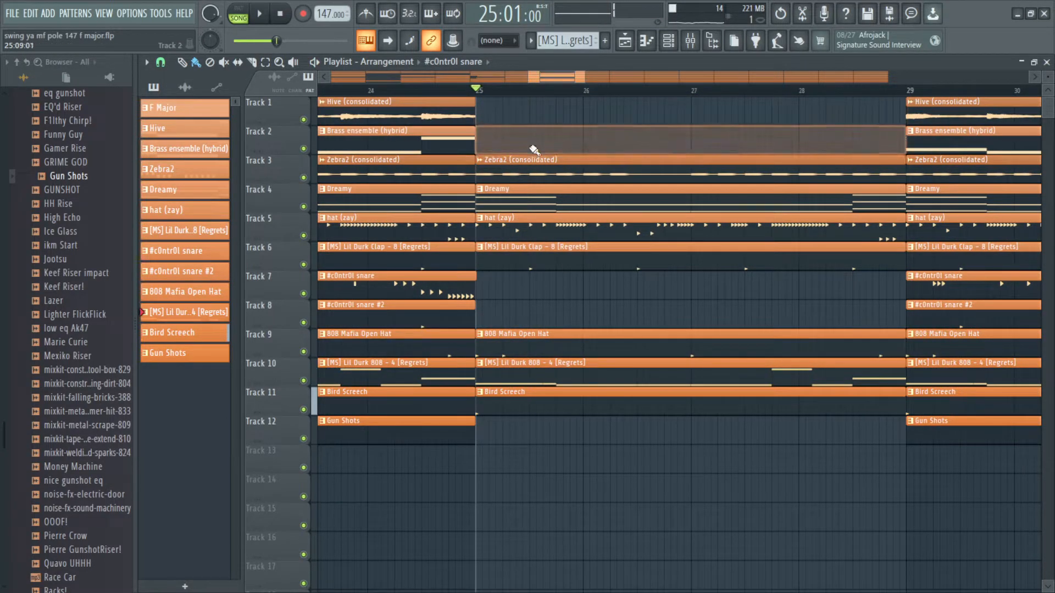
Step: Play on from bar 25 and delete the Hive and c0ntr0l snare clips starting at bar 29
key(space)
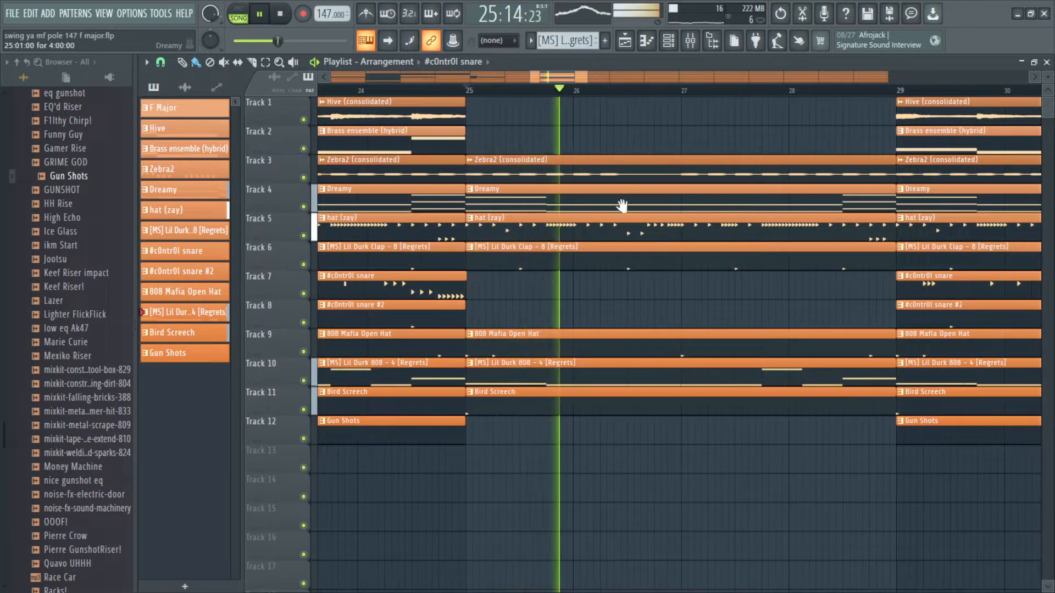
scroll(624, 205, down, 2)
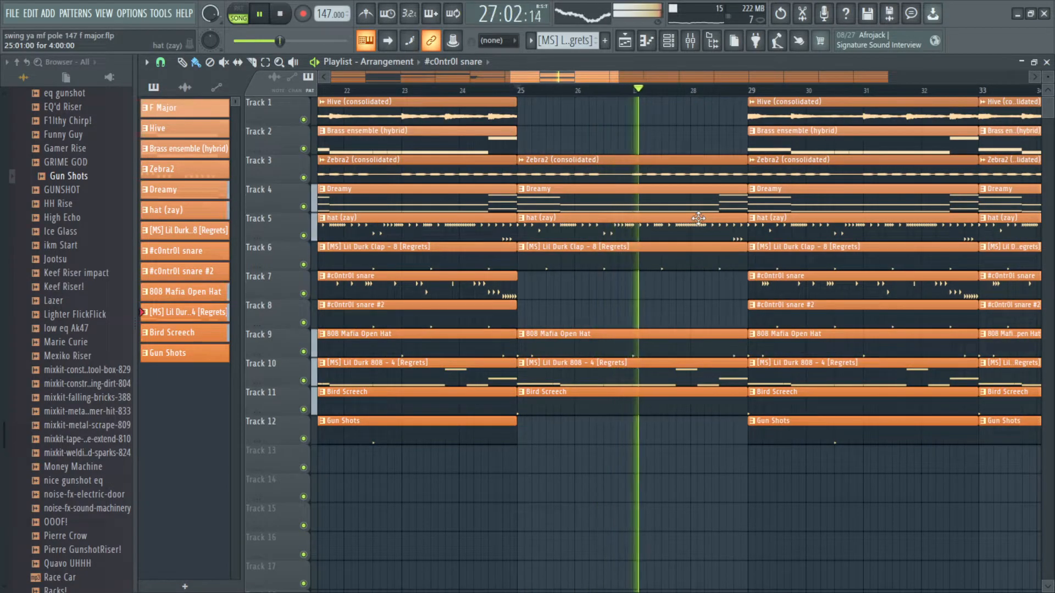
scroll(628, 246, right, 2)
scroll(627, 245, up, 1)
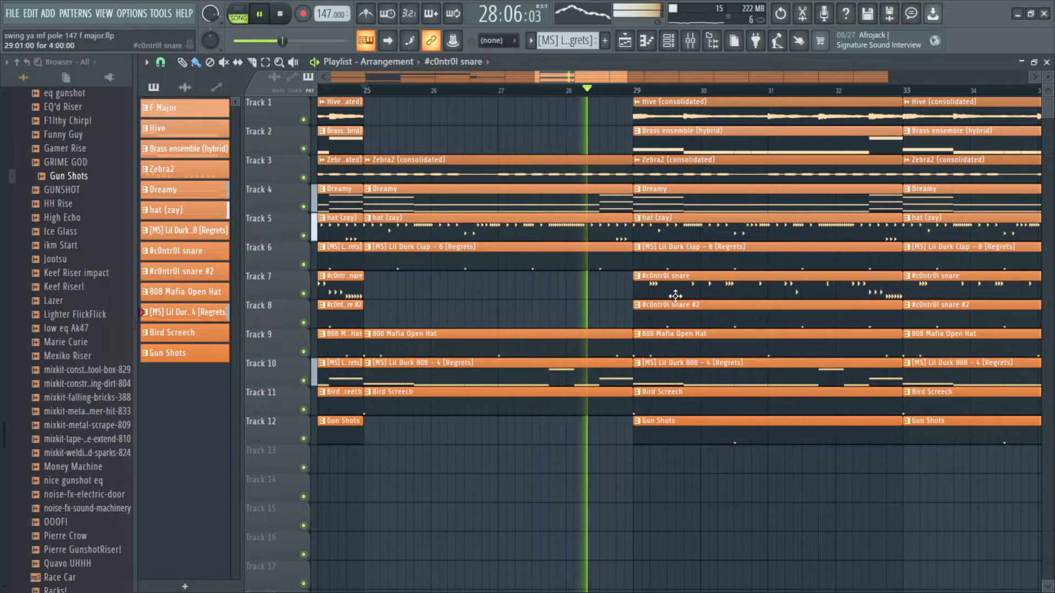
right_click(669, 289)
right_click(686, 112)
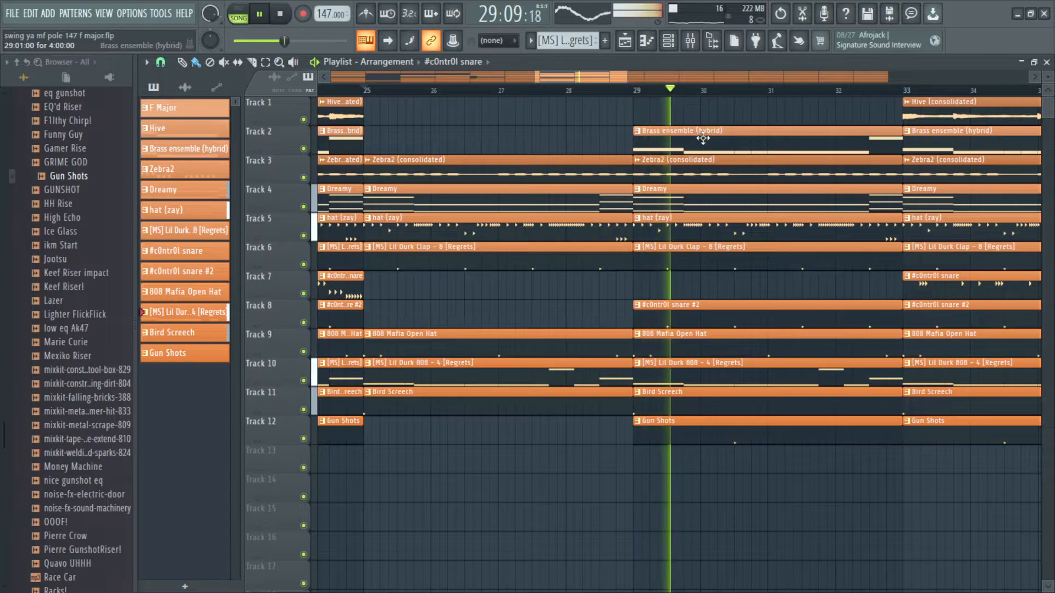
Step: Delete the Hive and c0ntr0l snare clips starting at bar 33, undoing one accidental clip deletion
drag(789, 172, 494, 223)
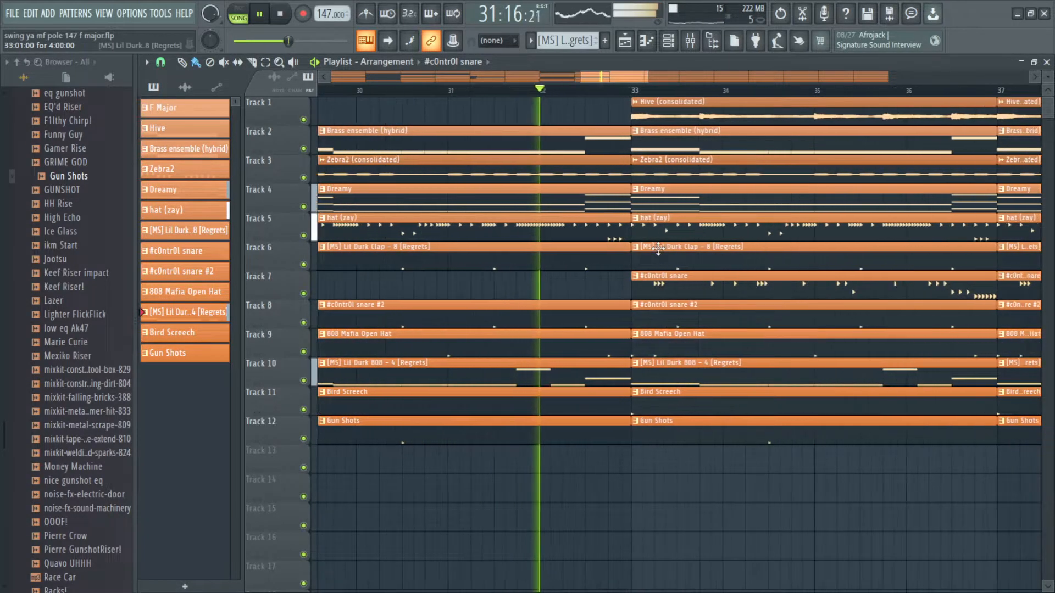
scroll(625, 257, down, 1)
right_click(625, 257)
key(ctrl+z)
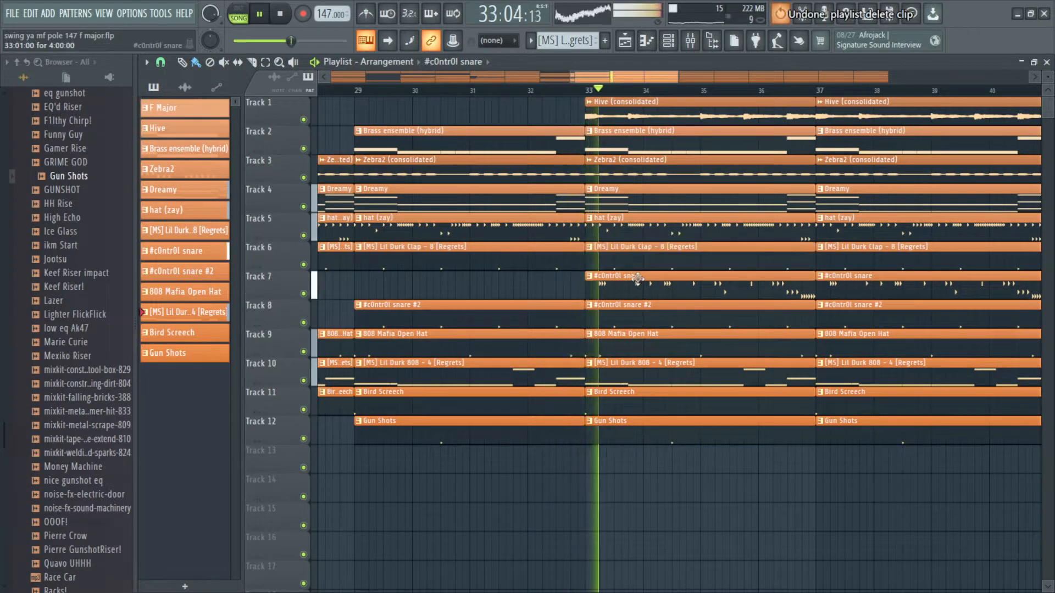
right_click(636, 281)
right_click(632, 118)
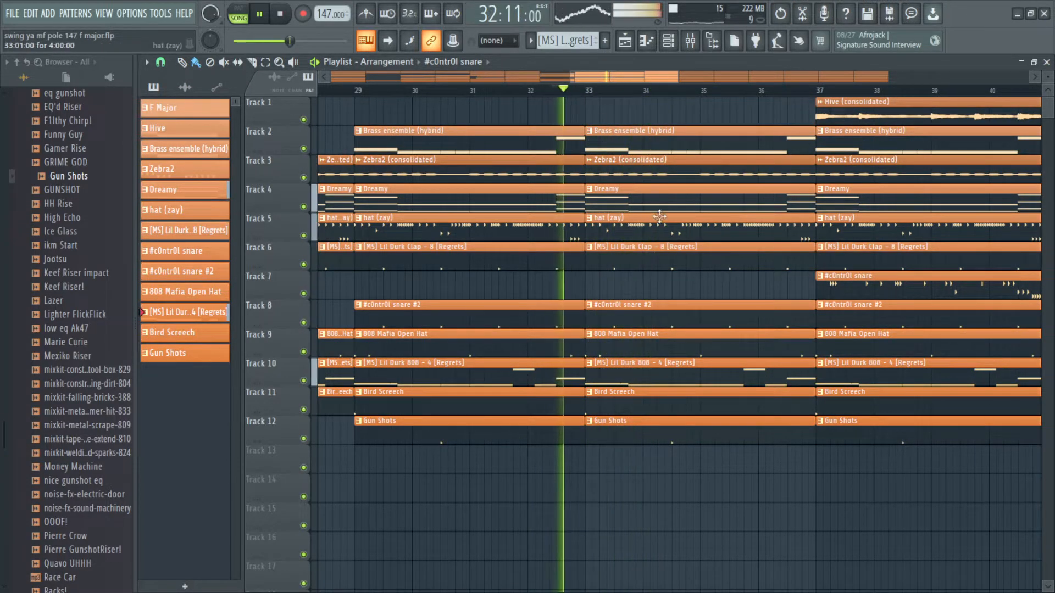
Step: Cut a short gap across all tracks except Dreamy in the second half of bar 40
scroll(607, 252, down, 1)
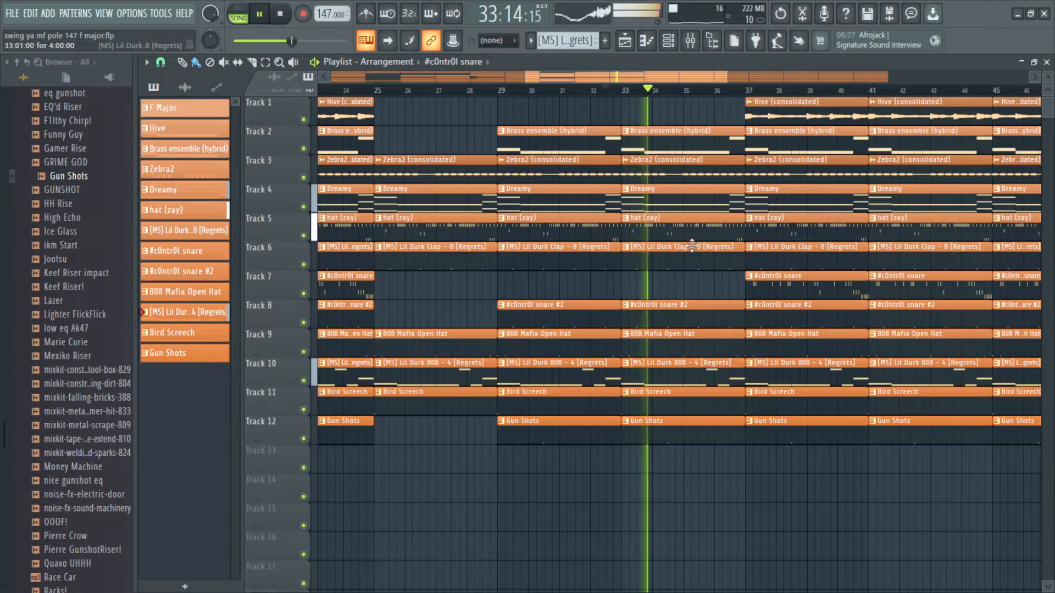
scroll(752, 286, up, 1)
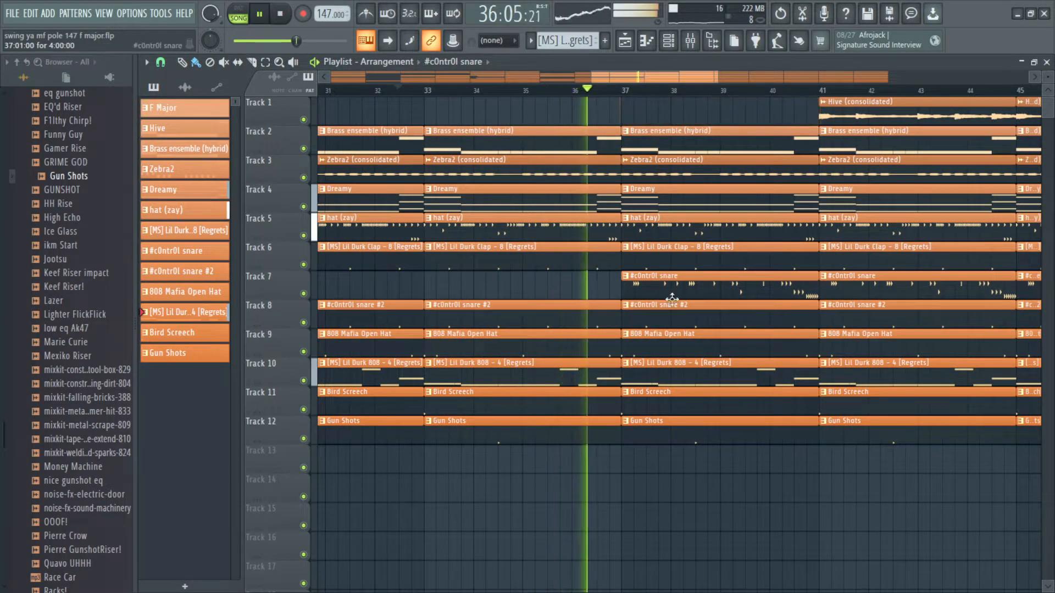
scroll(658, 306, up, 1)
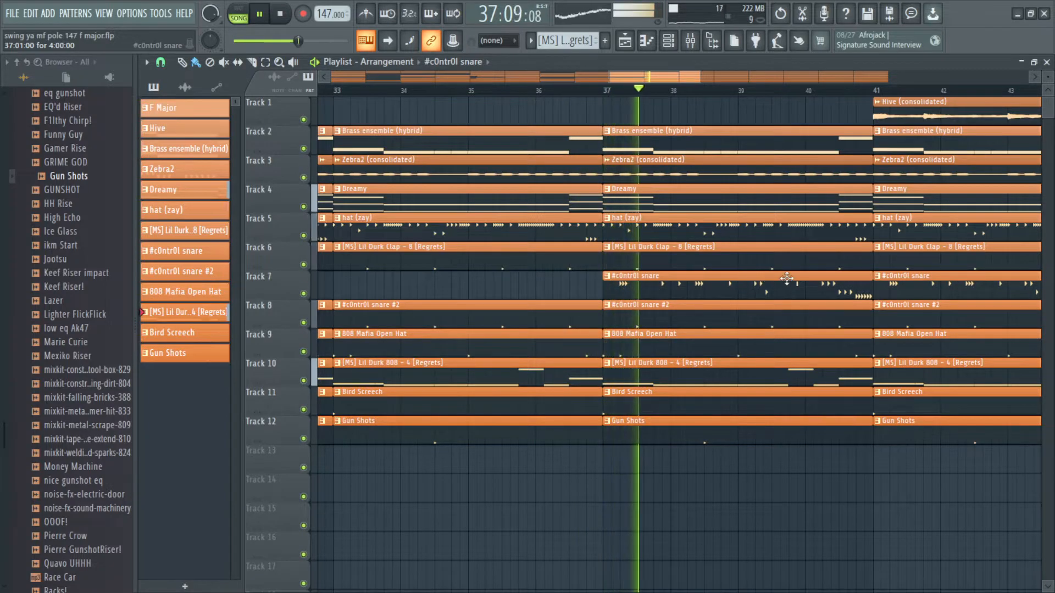
drag(786, 278, 707, 292)
scroll(708, 290, down, 2)
scroll(751, 207, up, 4)
scroll(751, 417, up, 2)
drag(759, 454, 767, 197)
key(ctrl+d)
scroll(746, 180, down, 1)
scroll(733, 190, up, 1)
key(space)
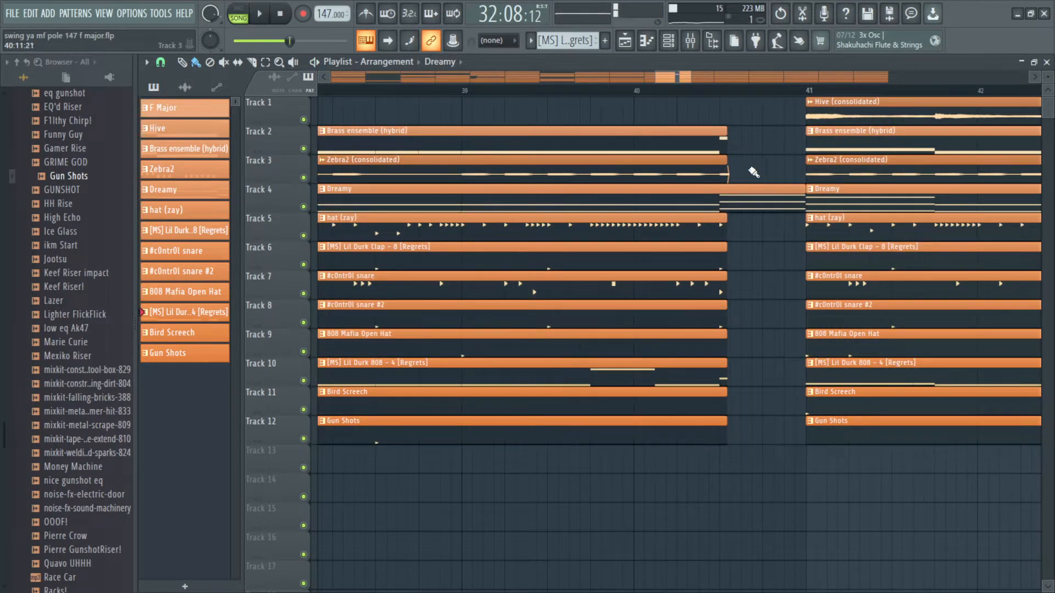
Step: Trim the ends of the bar 40 clips so the hat and clap run slightly past the others before bar 41
scroll(755, 174, down, 1)
scroll(741, 206, up, 1)
drag(731, 134, 720, 160)
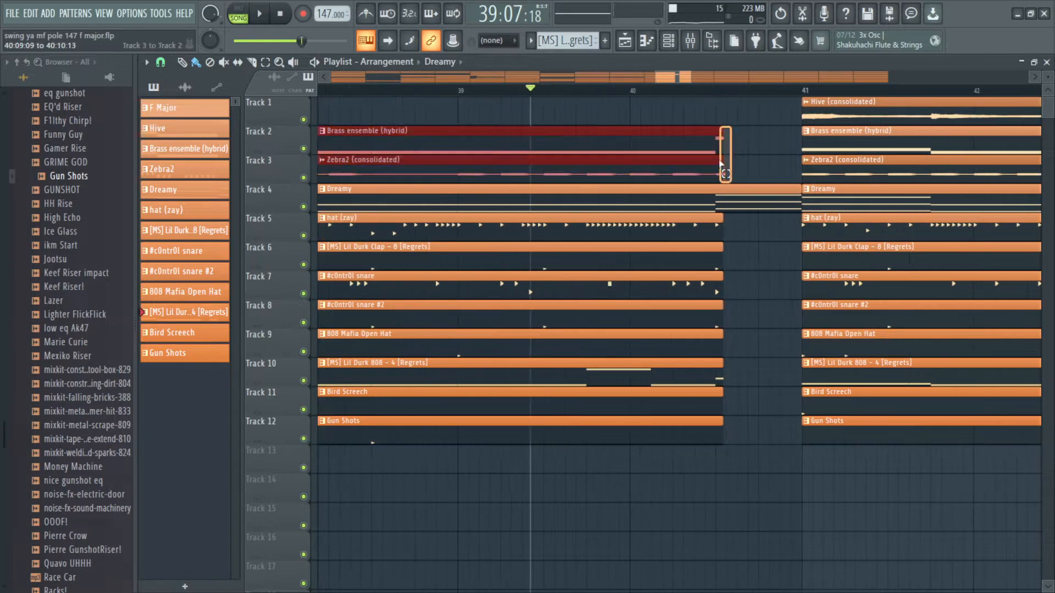
drag(714, 415, 714, 297)
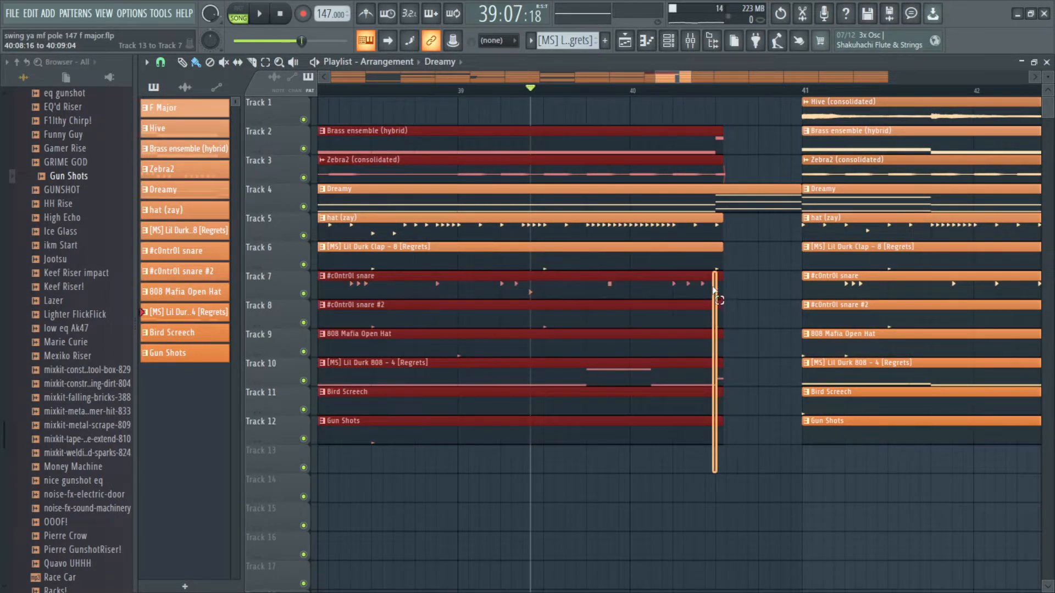
scroll(720, 287, up, 2)
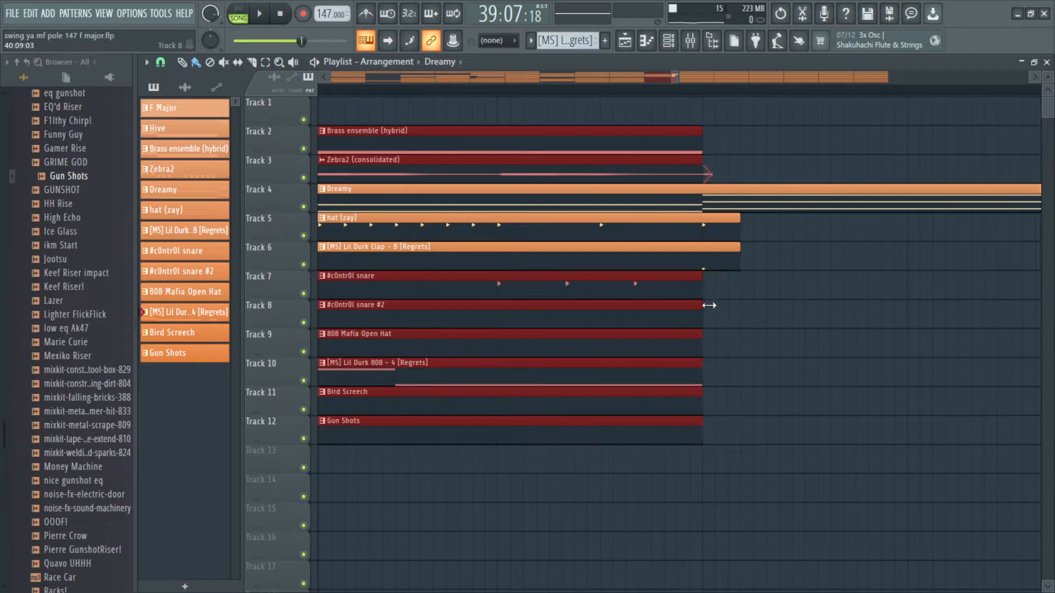
click(728, 291)
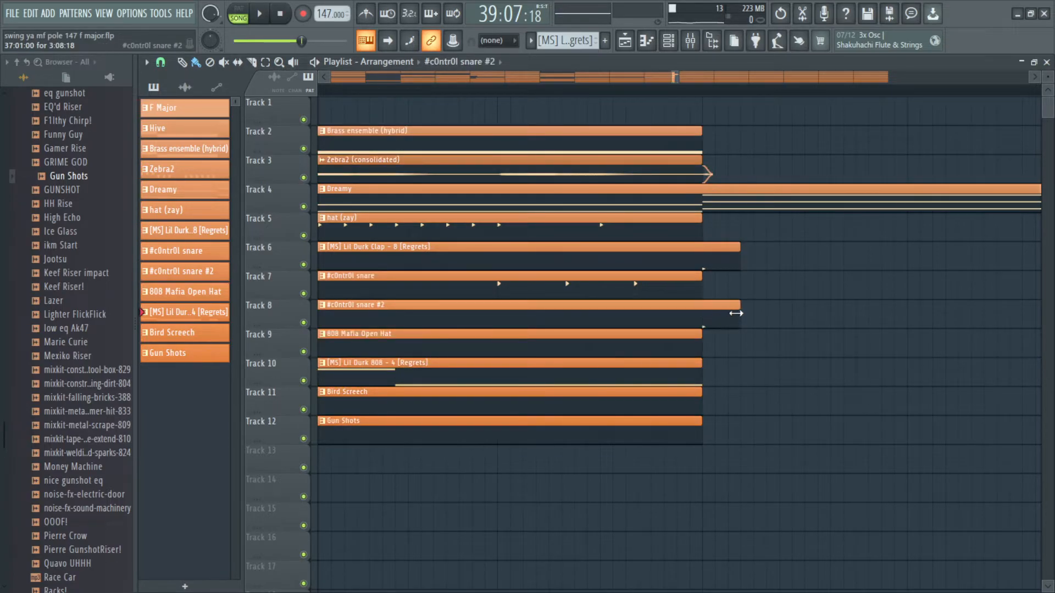
Step: Play through bars 40 to 49 and delete the Dreamy, c0ntr0l snare and Gun Shots clips at bar 49
key(space)
scroll(713, 322, down, 4)
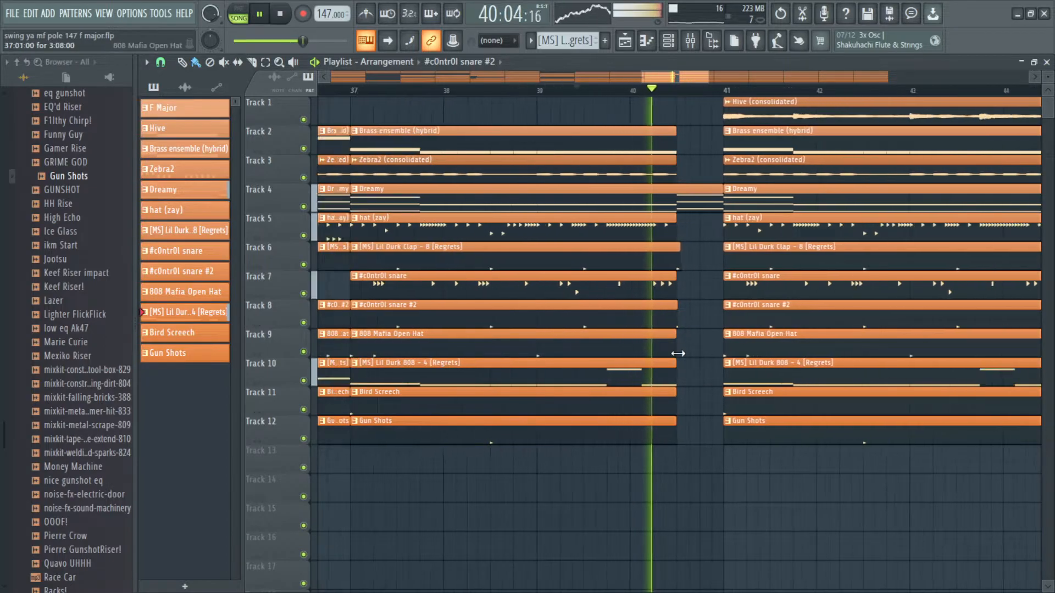
scroll(630, 367, down, 3)
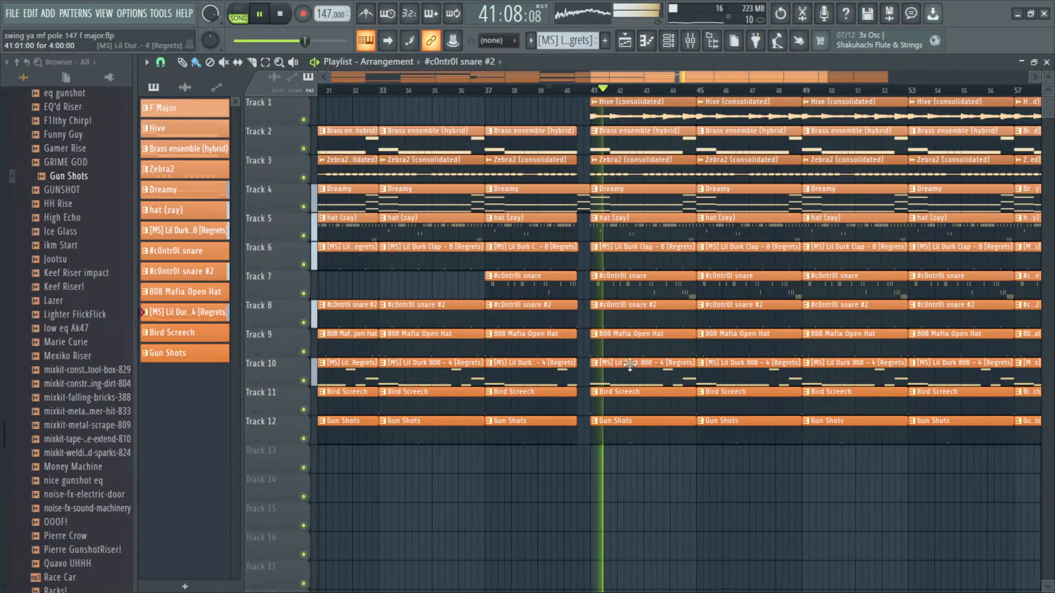
scroll(659, 223, up, 4)
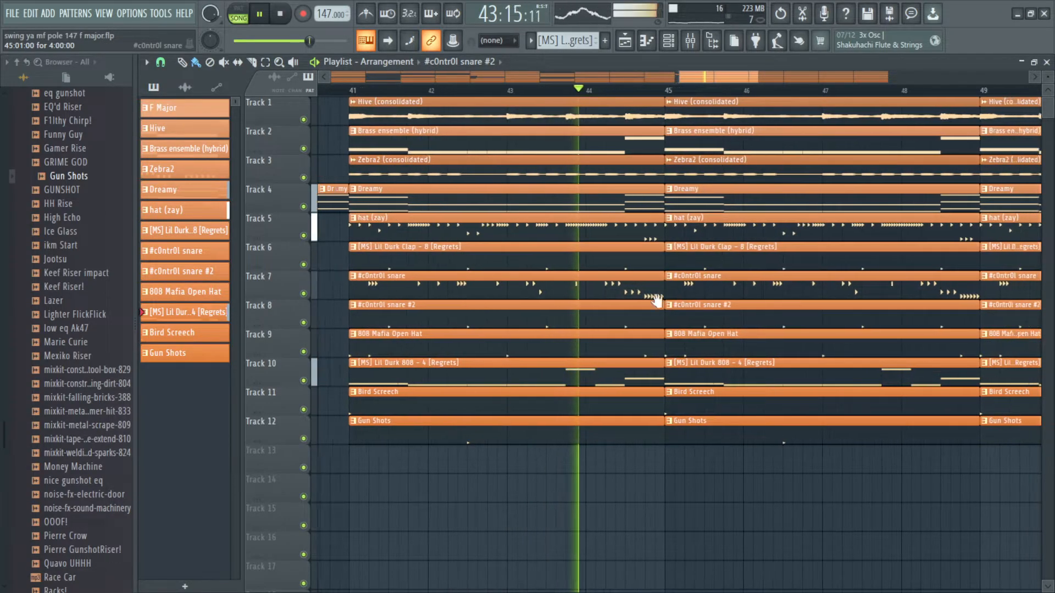
scroll(648, 302, down, 2)
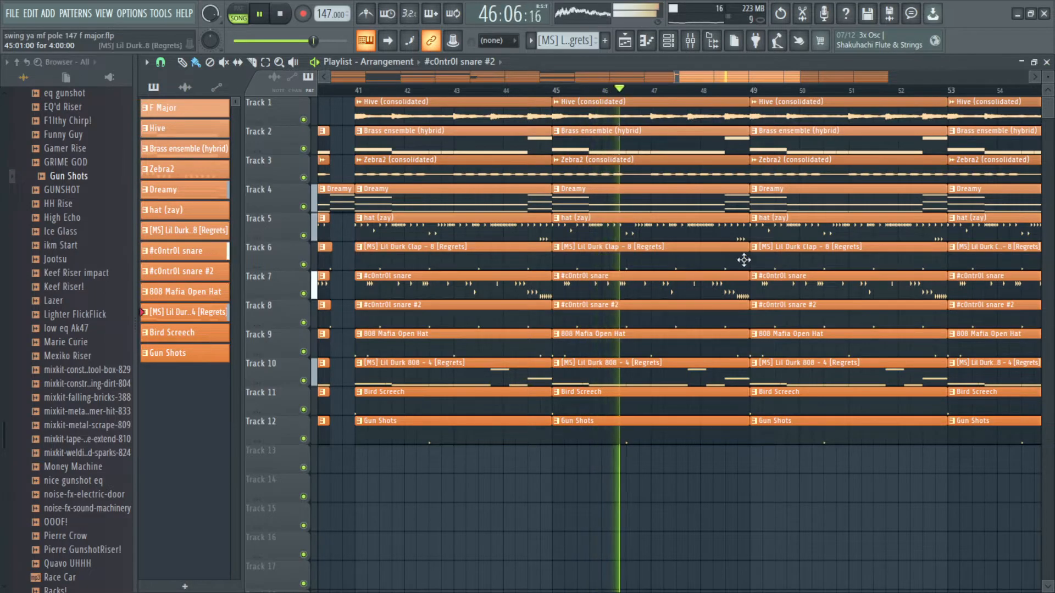
drag(793, 250, 637, 220)
scroll(706, 236, up, 2)
right_click(733, 202)
scroll(637, 219, down, 1)
right_click(605, 291)
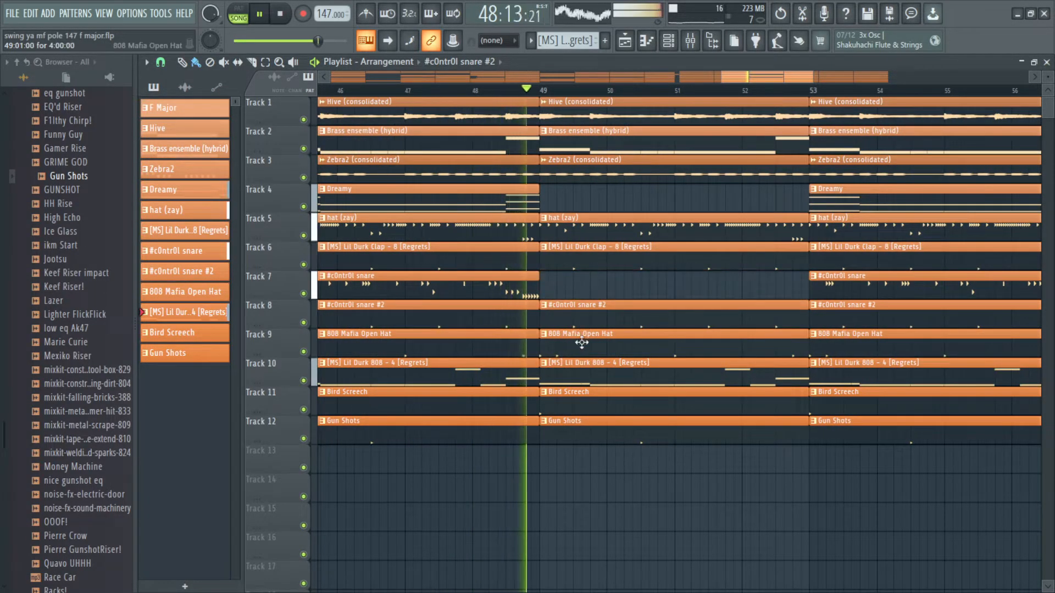
right_click(584, 347)
key(ctrl+z)
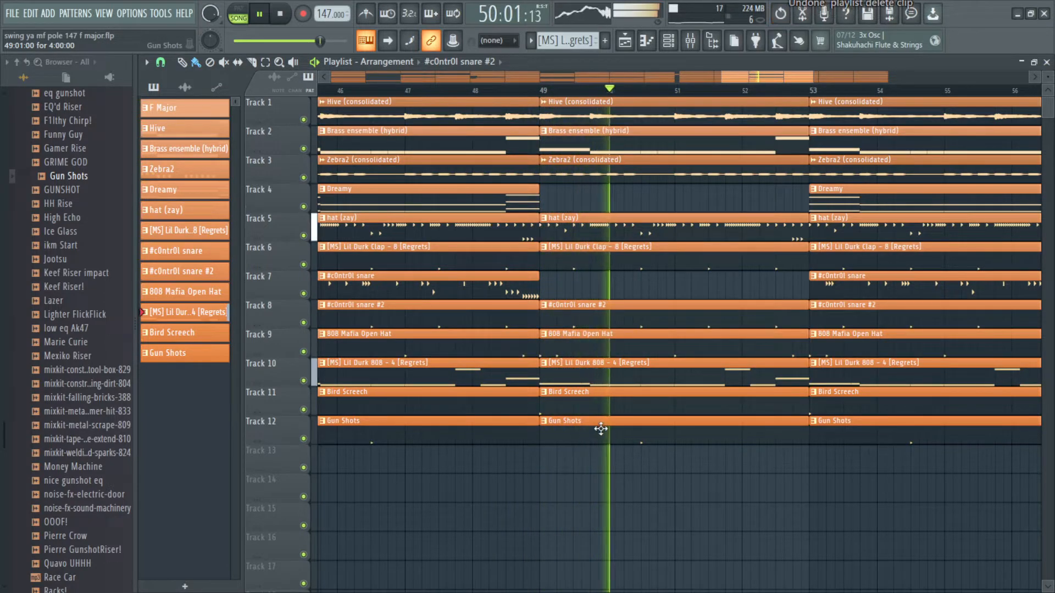
right_click(600, 430)
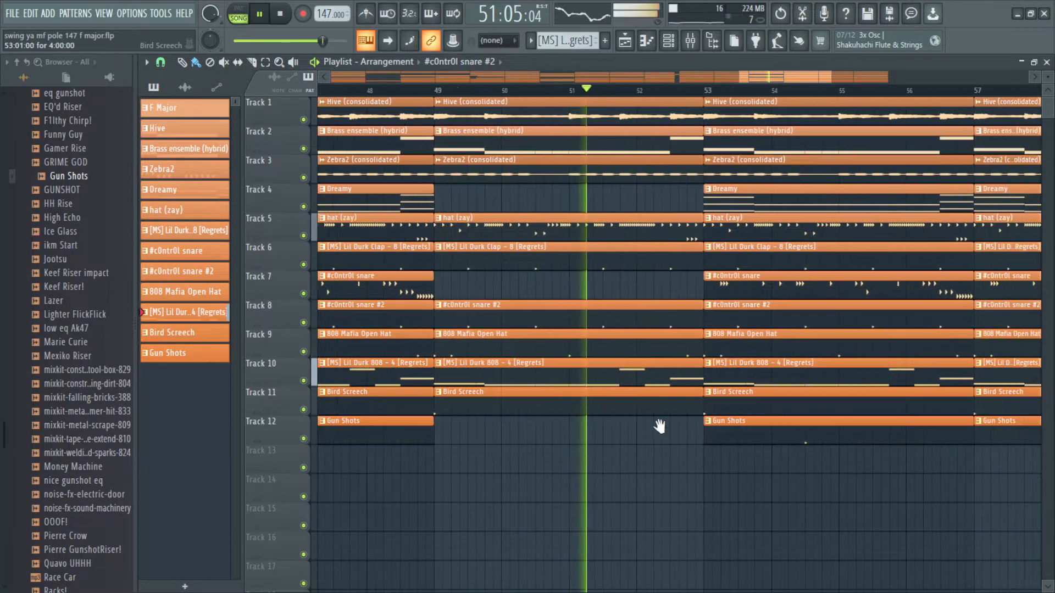
Step: Delete the c0ntr0l snare clip at bar 53 and the Dreamy clips at bars 53 and 57
right_click(691, 295)
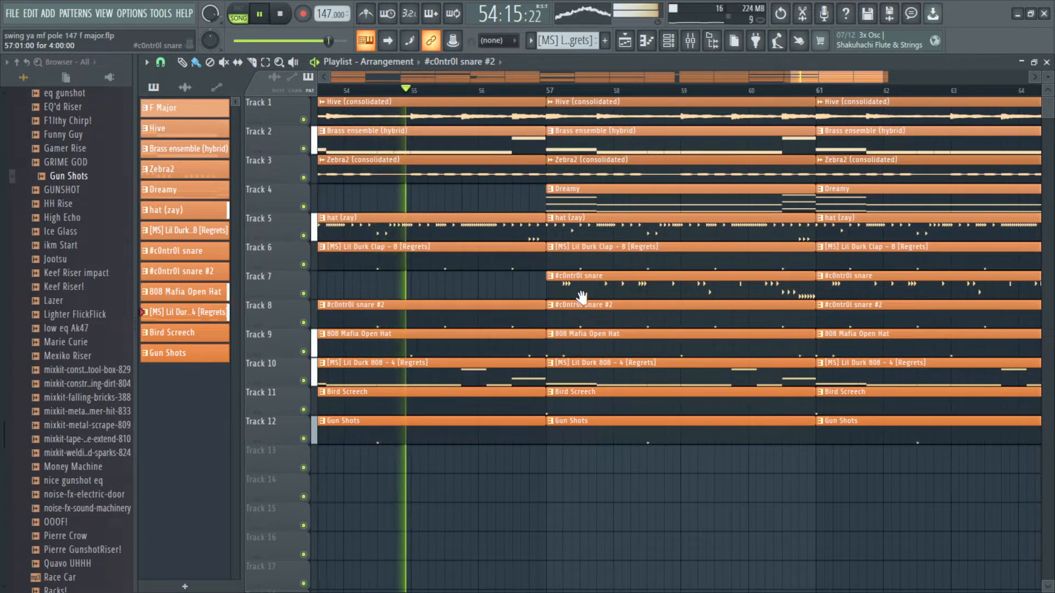
scroll(584, 283, down, 1)
right_click(577, 204)
Step: Delete the Dreamy clip starting at bar 61
scroll(840, 324, down, 2)
drag(775, 454, 777, 101)
key(ctrl+b)
key(ctrl+b)
key(ctrl+b)
key(ctrl+b)
mouse_move(687, 233)
mouse_down()
mouse_move(660, 241)
mouse_move(659, 282)
mouse_move(671, 279)
mouse_up()
scroll(680, 264, up, 2)
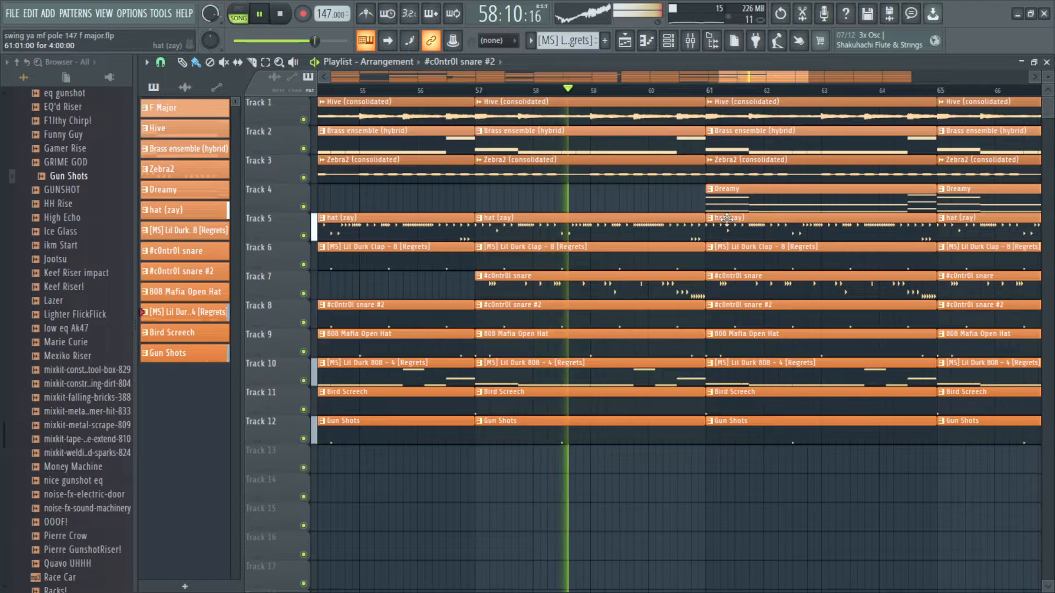
drag(680, 263, 631, 220)
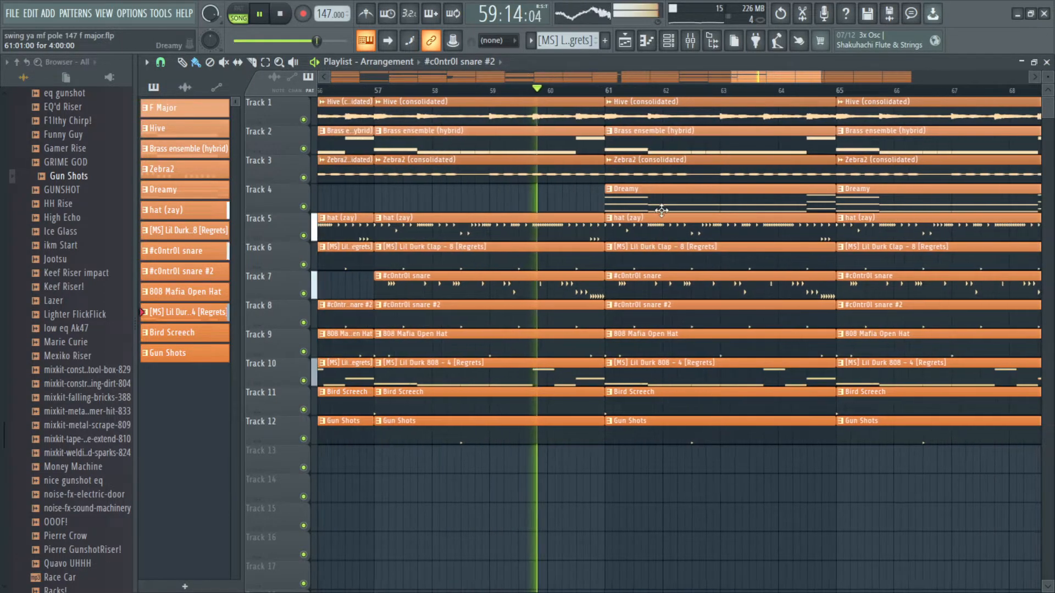
scroll(660, 207, up, 2)
right_click(654, 196)
scroll(618, 240, up, 2)
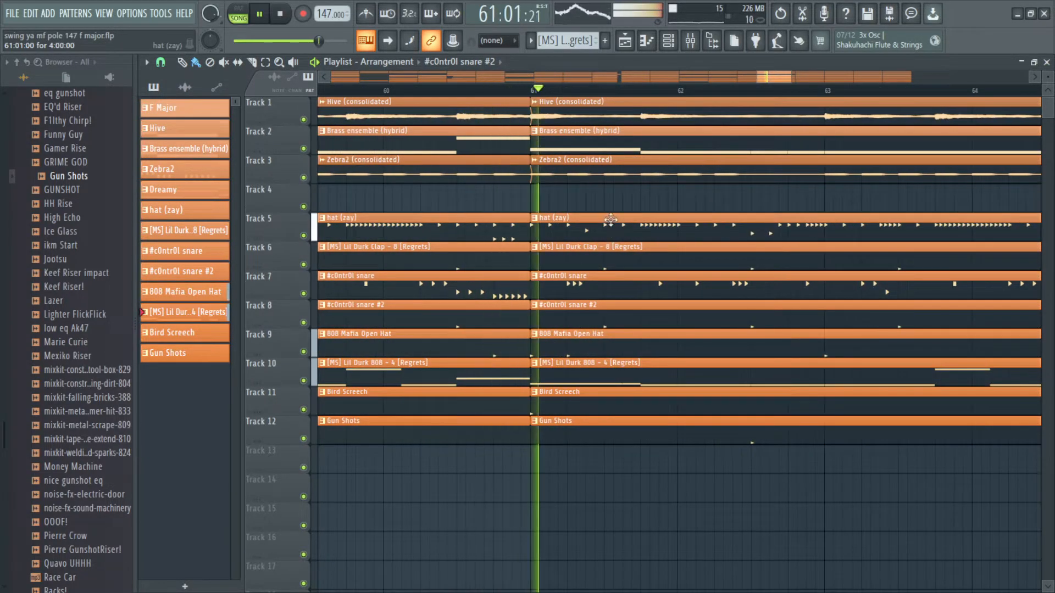
Step: Slice all tracks in the middle of bar 61 and shorten the drum and bass clips before the slice
key(space)
scroll(617, 242, up, 1)
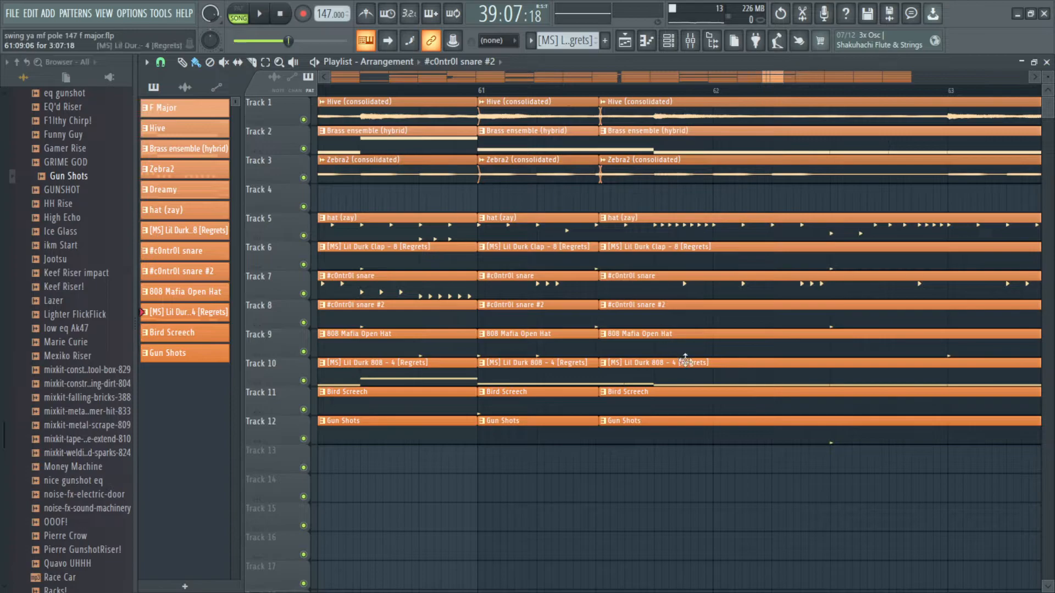
scroll(685, 360, up, 2)
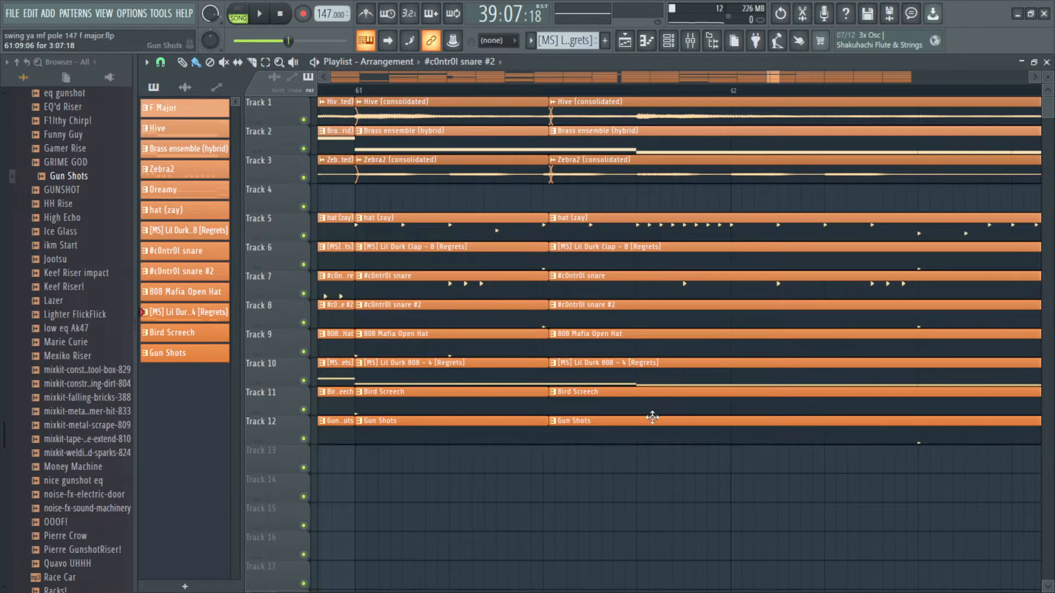
drag(644, 44, 644, 43)
mouse_move(585, 457)
mouse_down()
mouse_move(593, 259)
mouse_move(577, 110)
mouse_up()
scroll(559, 170, up, 3)
drag(554, 178, 522, 121)
drag(539, 254, 542, 188)
drag(532, 248, 547, 379)
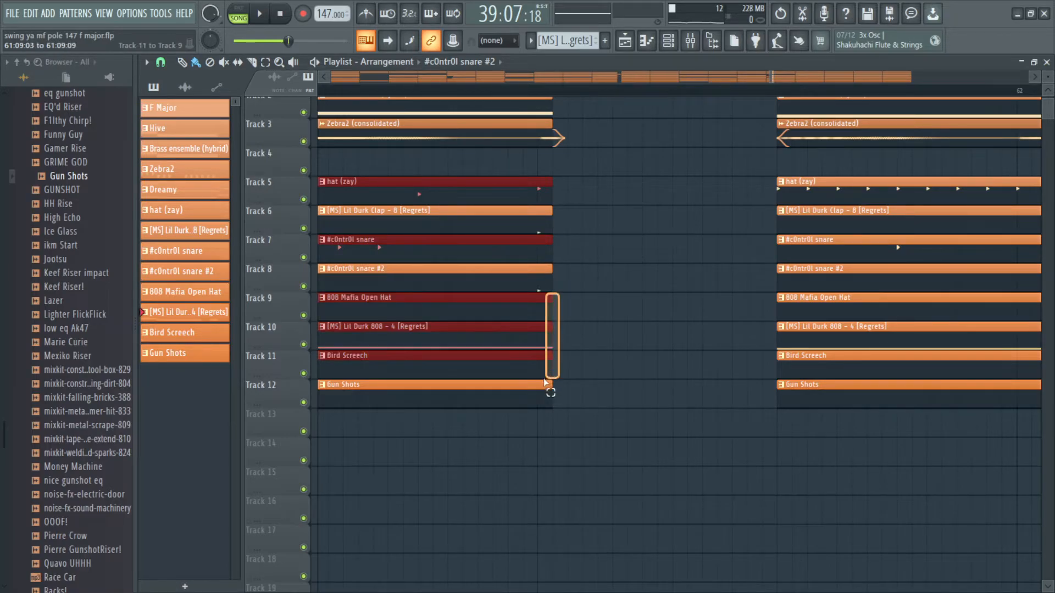
Step: Shorten the Hive, Brass ensemble and Zebra2 clips in bar 61 to leave a short gap before bar 62
scroll(532, 280, down, 6)
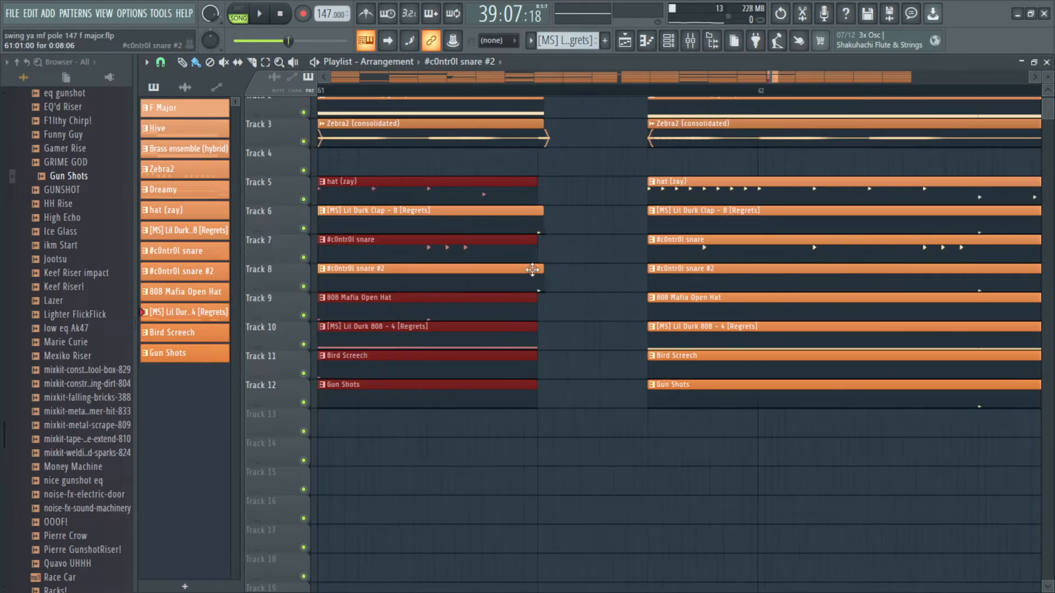
scroll(547, 187, up, 4)
drag(542, 151, 534, 122)
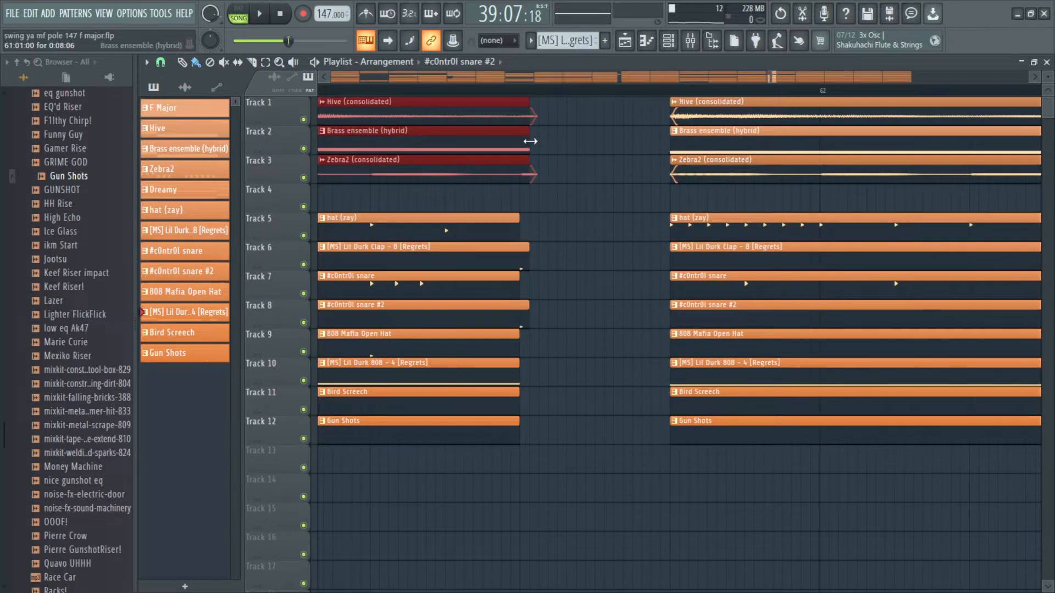
scroll(532, 150, down, 1)
ctrl+click(551, 160)
scroll(534, 165, down, 5)
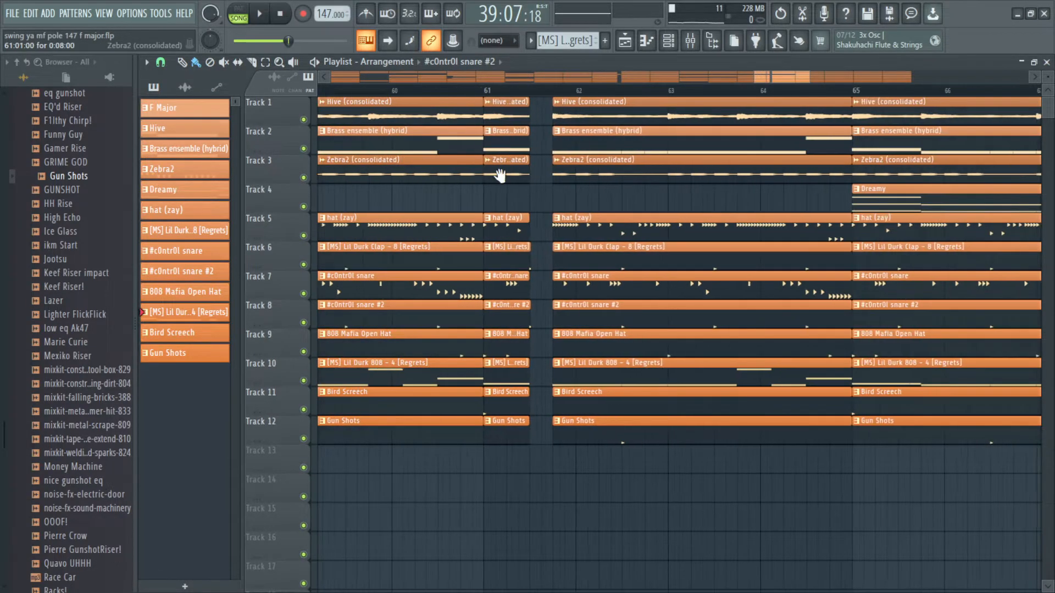
scroll(548, 235, up, 3)
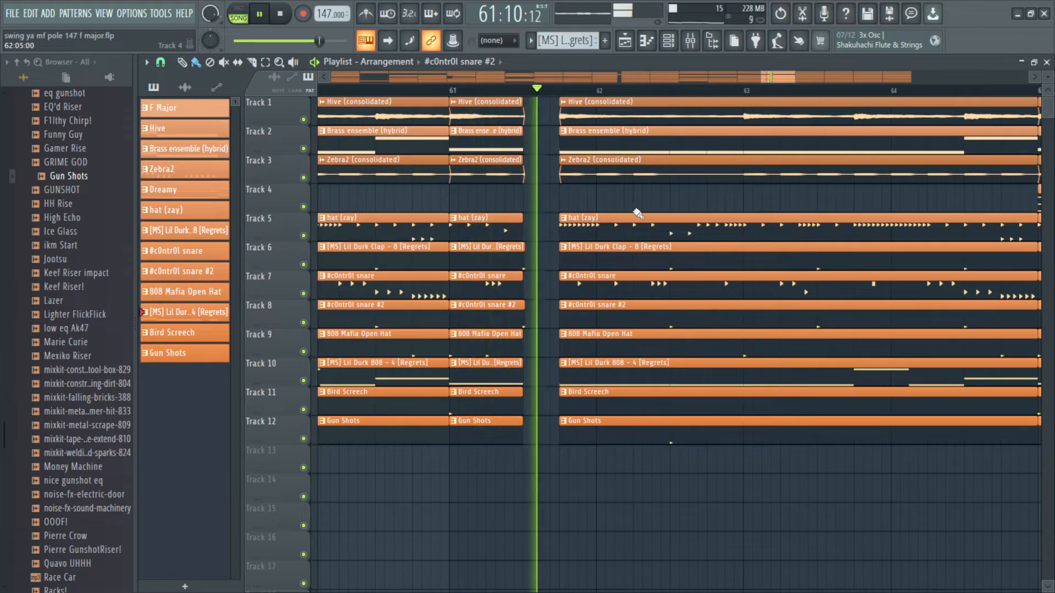
Step: Undo the last clip deletion in the playlist around bar 61
scroll(625, 216, down, 2)
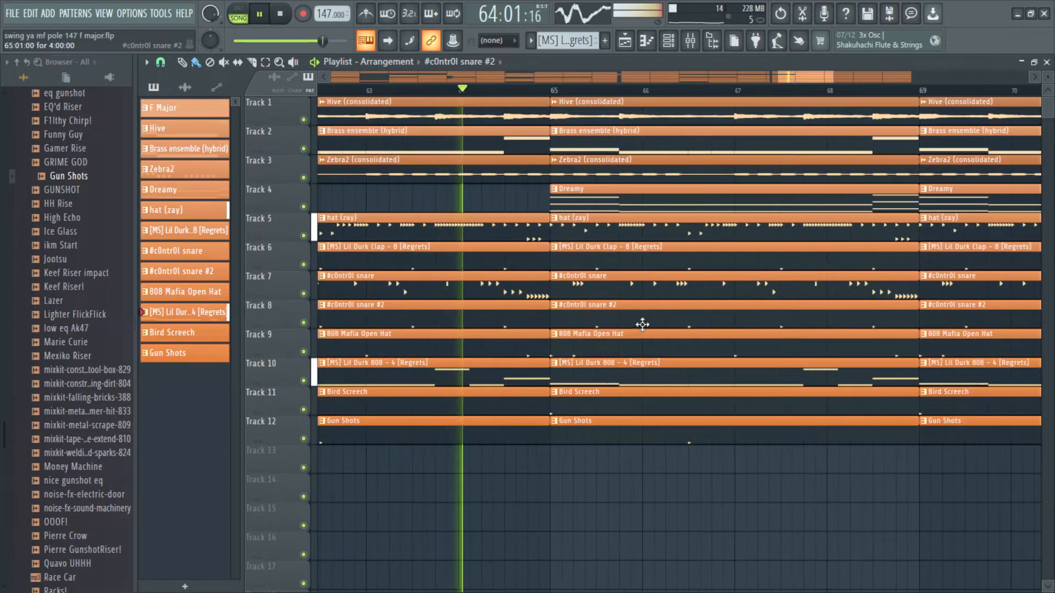
scroll(646, 323, up, 3)
scroll(649, 324, down, 6)
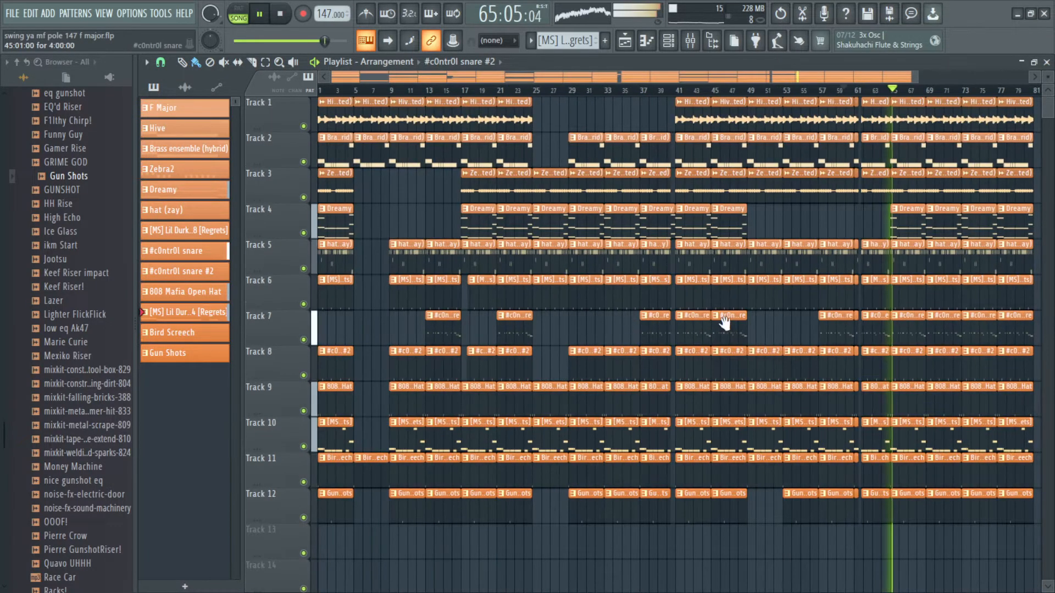
scroll(718, 322, up, 5)
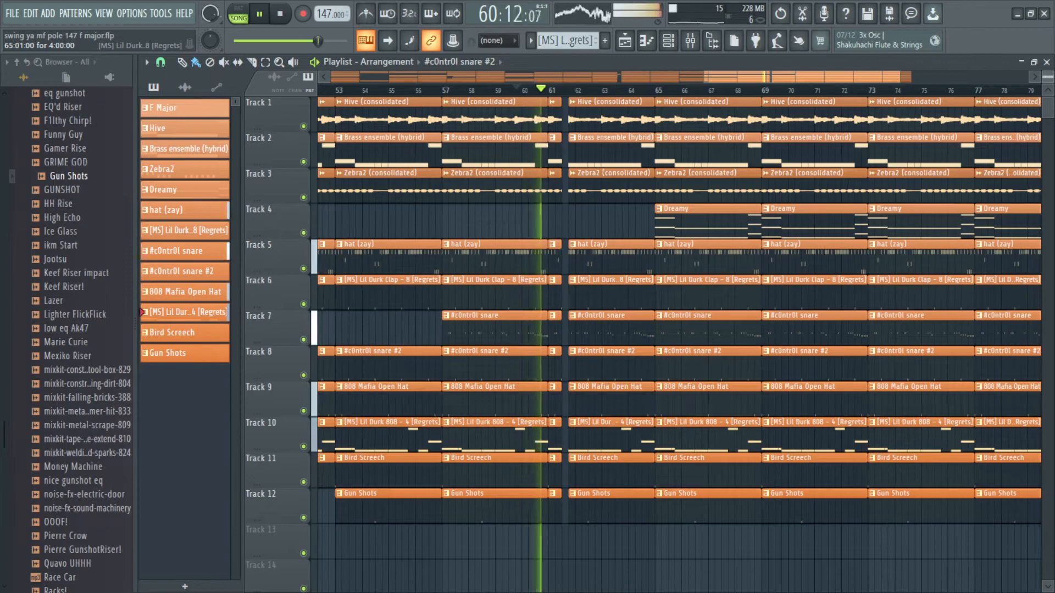
scroll(671, 302, down, 2)
scroll(641, 292, up, 4)
scroll(688, 327, down, 1)
drag(754, 482, 750, 114)
key(ctrl+z)
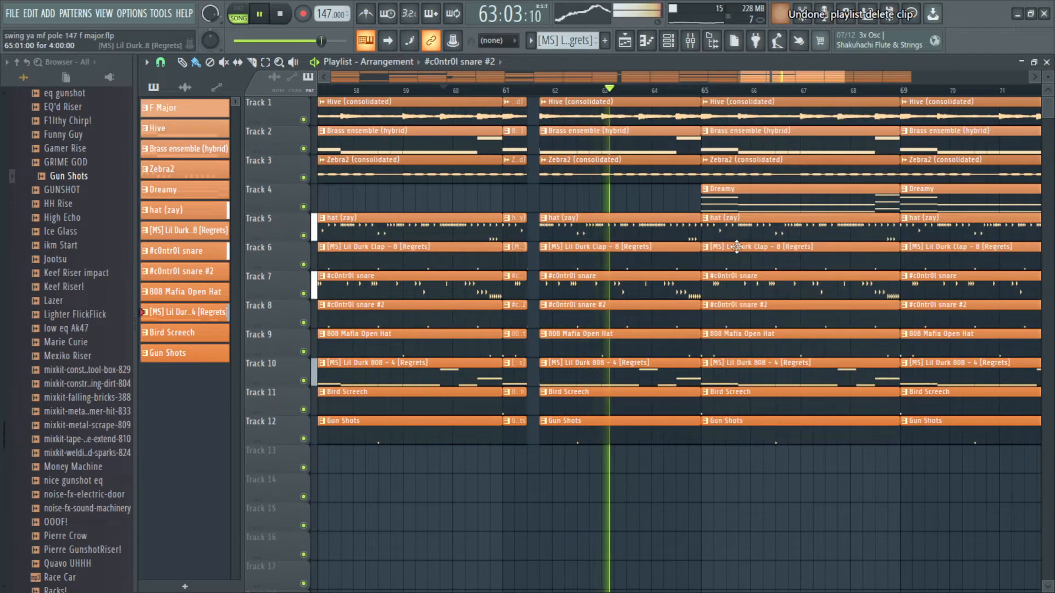
Step: Clear all clips from bars 65 to 68 across every track
scroll(738, 259, up, 1)
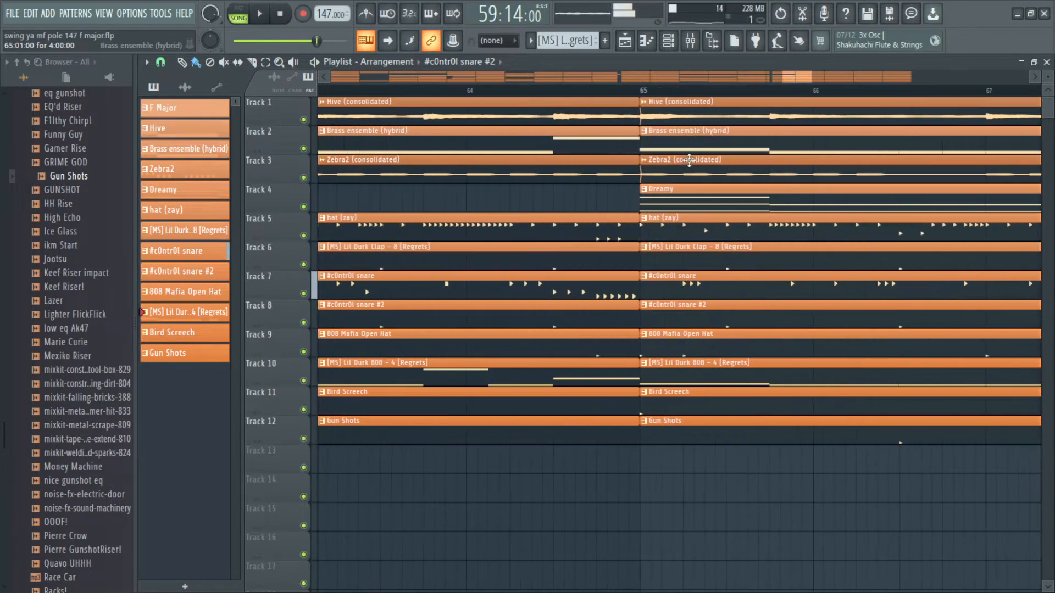
drag(476, 253, 600, 244)
drag(352, 40, 354, 44)
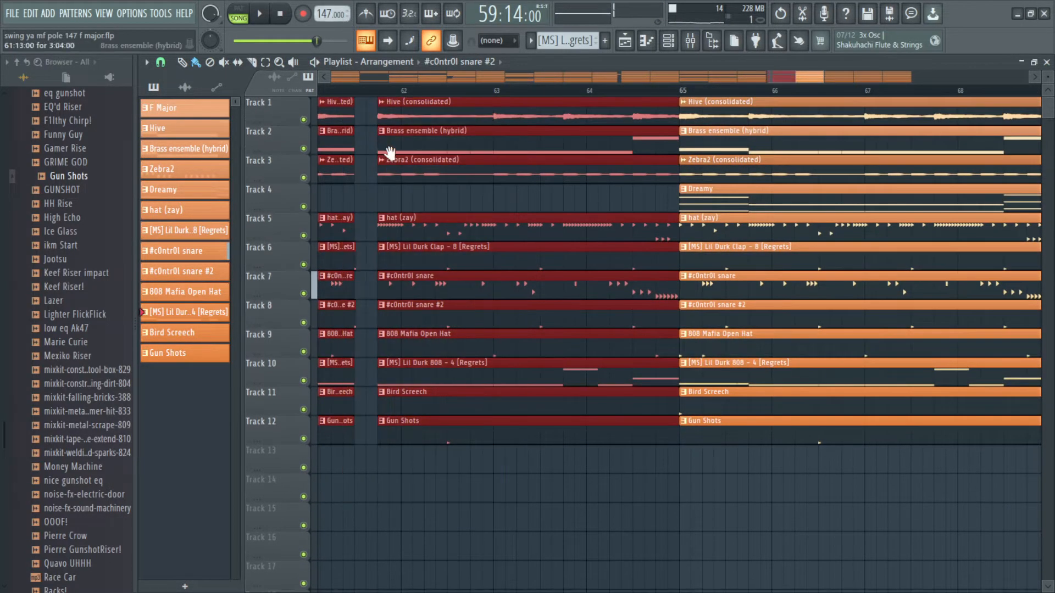
drag(386, 153, 446, 203)
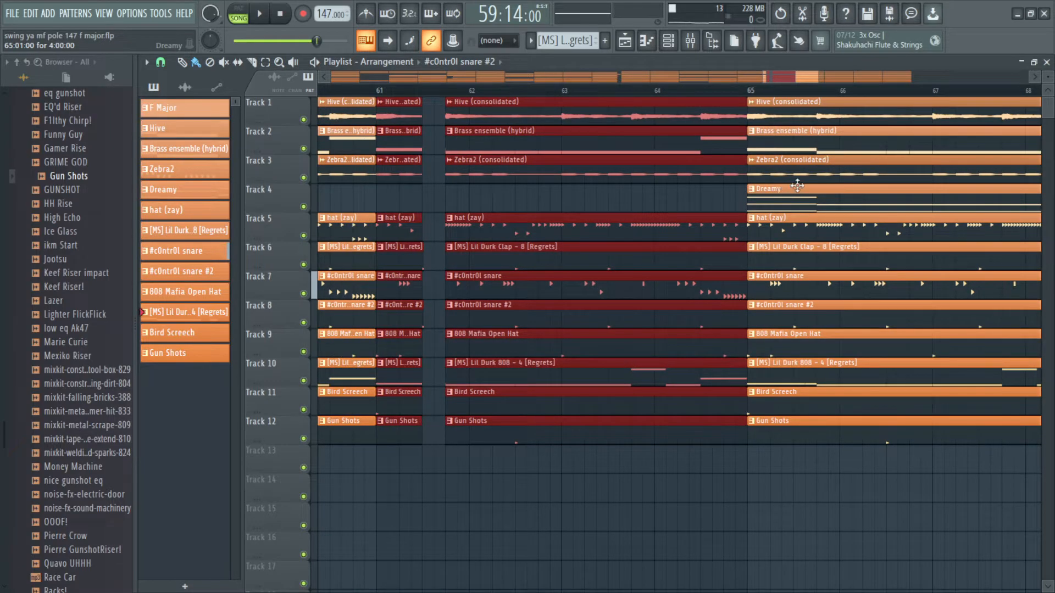
scroll(784, 192, down, 3)
key(ctrl+Right)
key(Delete)
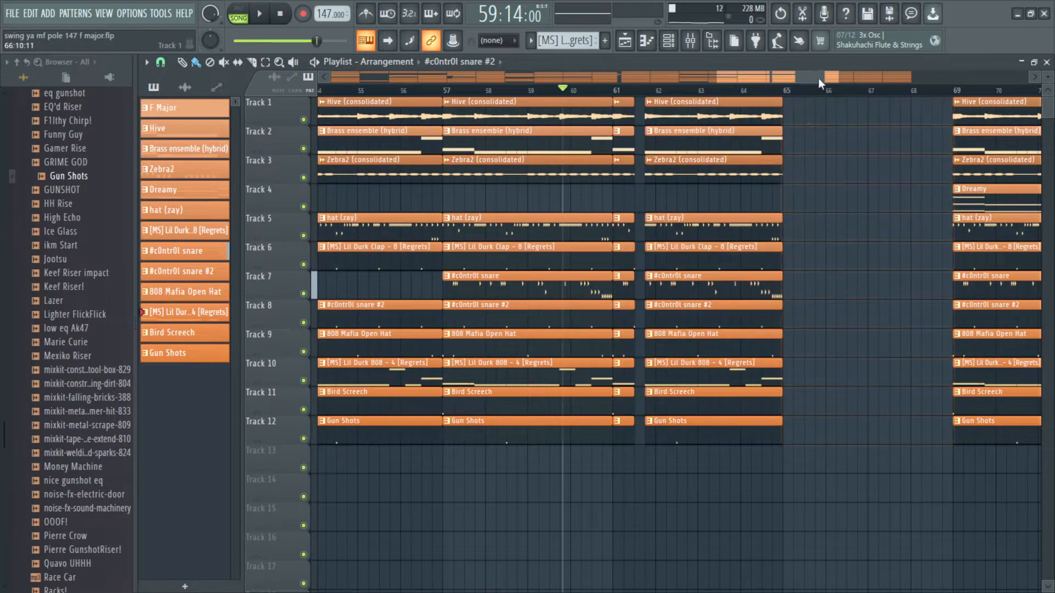
Step: Duplicate the bar 61–64 section of all tracks into bars 65–68
drag(755, 459, 613, 97)
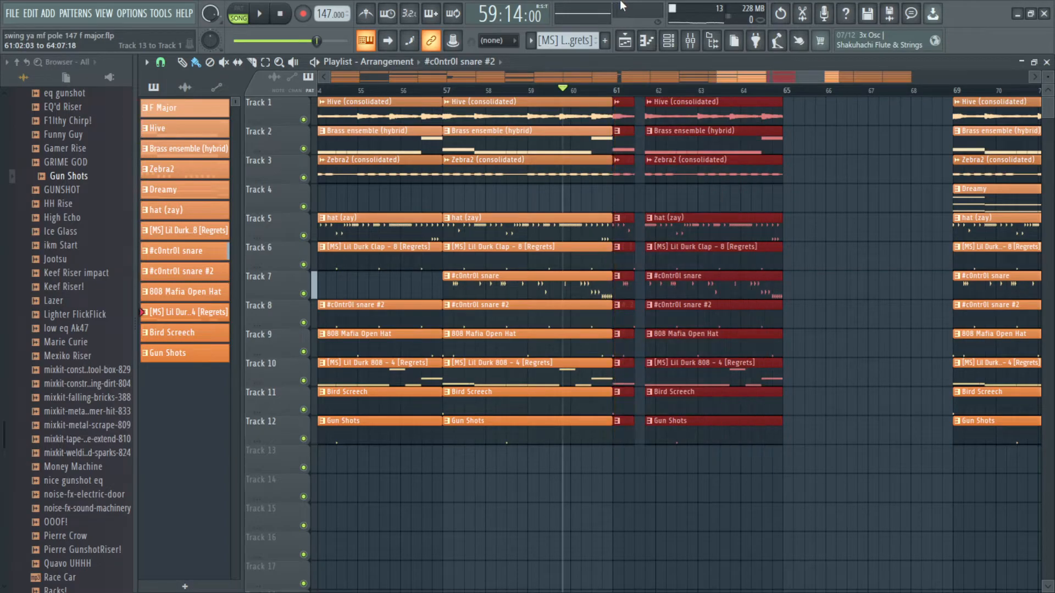
key(ctrl+b)
scroll(796, 166, up, 4)
scroll(766, 205, down, 3)
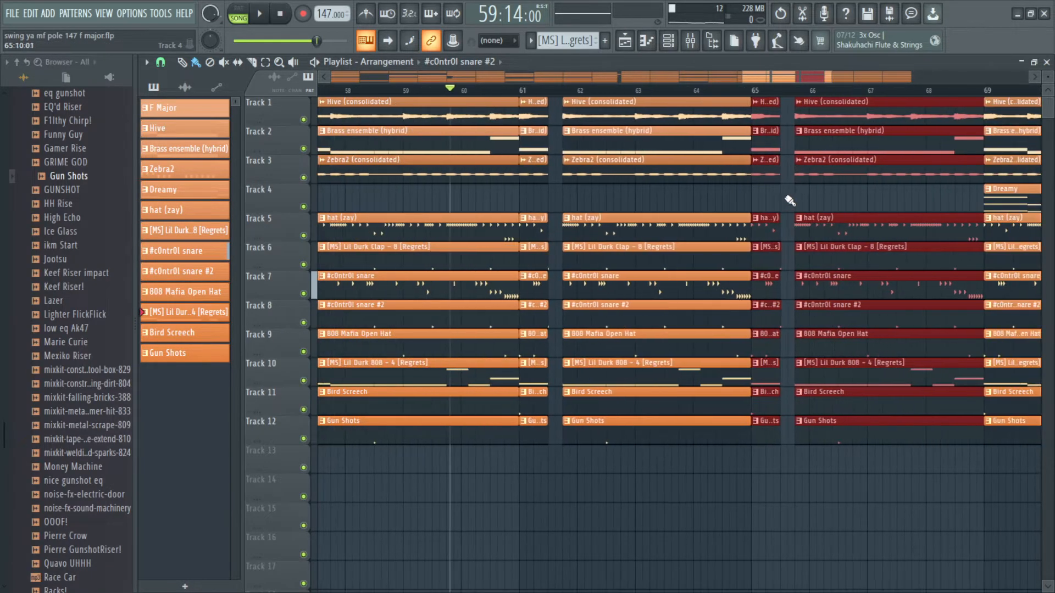
Step: Place a Dreamy clip on Track 4 at bar 65 and duplicate it into bar 69
ctrl+click(973, 202)
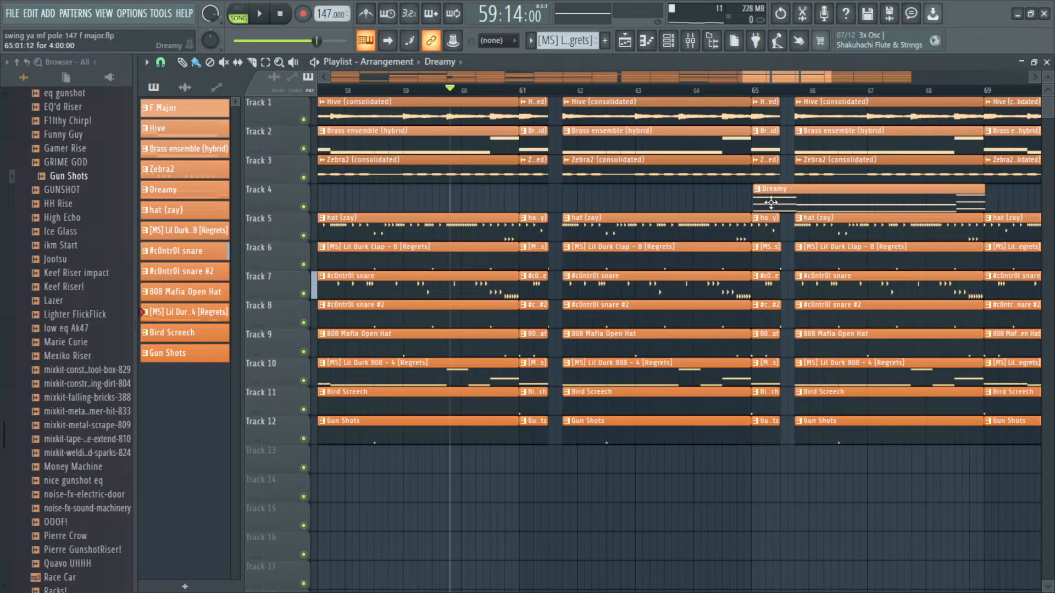
click(771, 203)
scroll(767, 200, up, 4)
scroll(756, 200, up, 3)
scroll(744, 194, down, 4)
drag(791, 181, 669, 295)
scroll(931, 169, down, 3)
drag(938, 167, 721, 198)
key(ctrl+b)
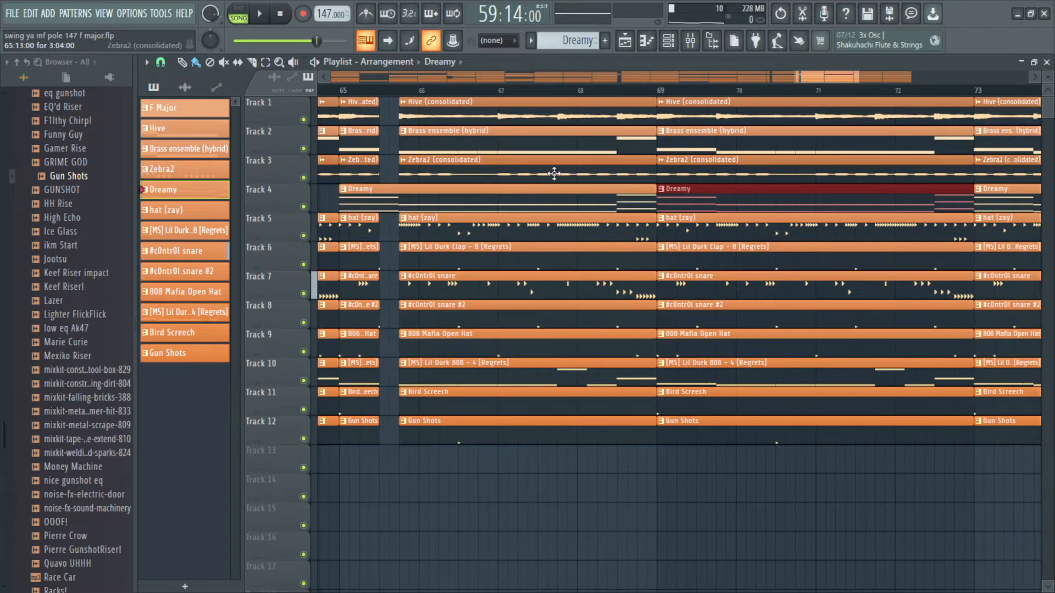
Step: Play back and inspect the new section around bars 61 to 73
scroll(564, 217, up, 4)
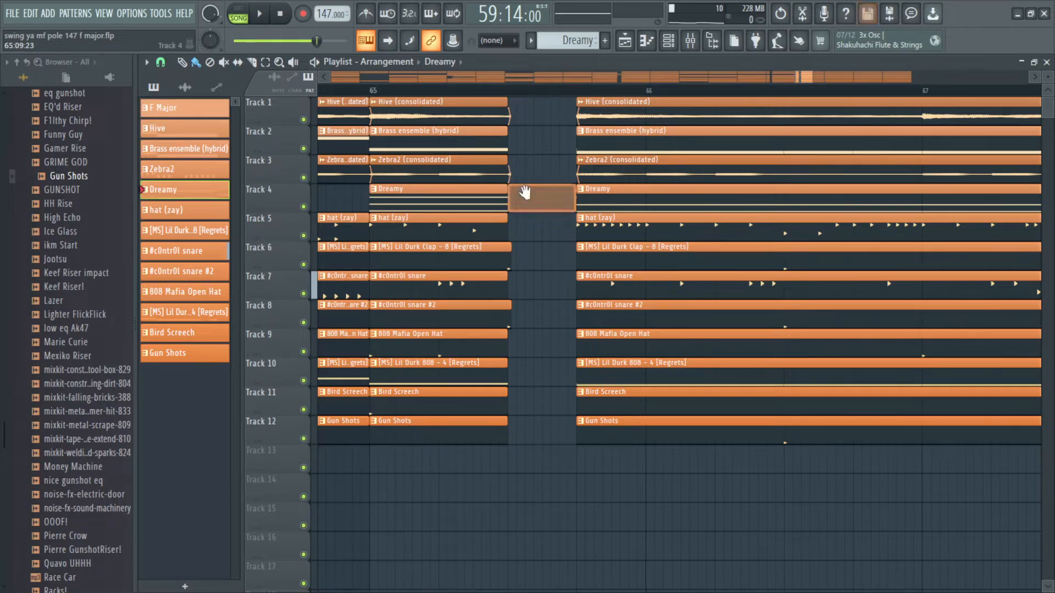
scroll(536, 193, down, 5)
key(space)
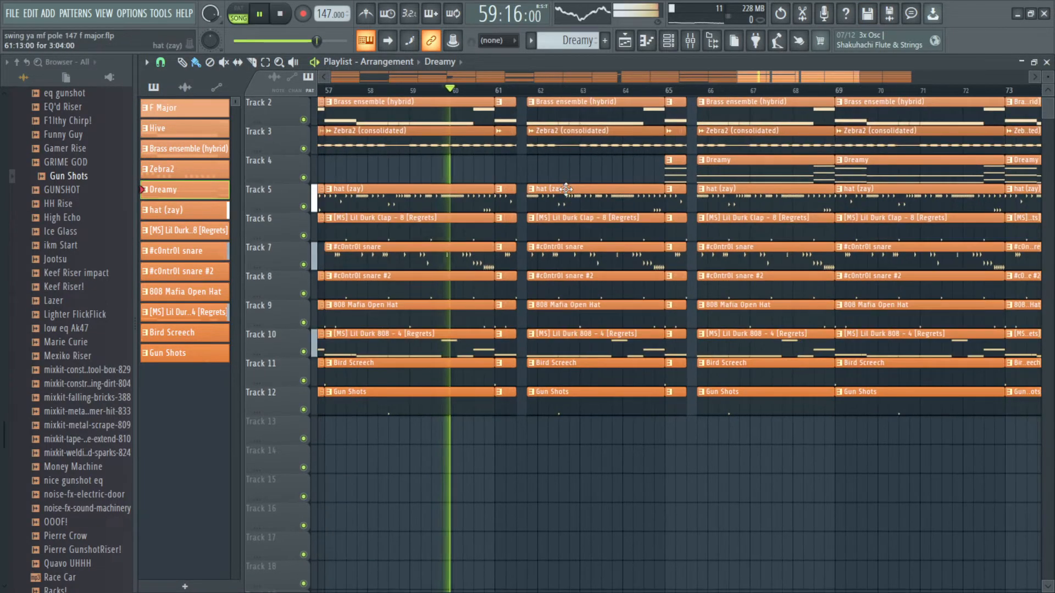
drag(566, 190, 574, 262)
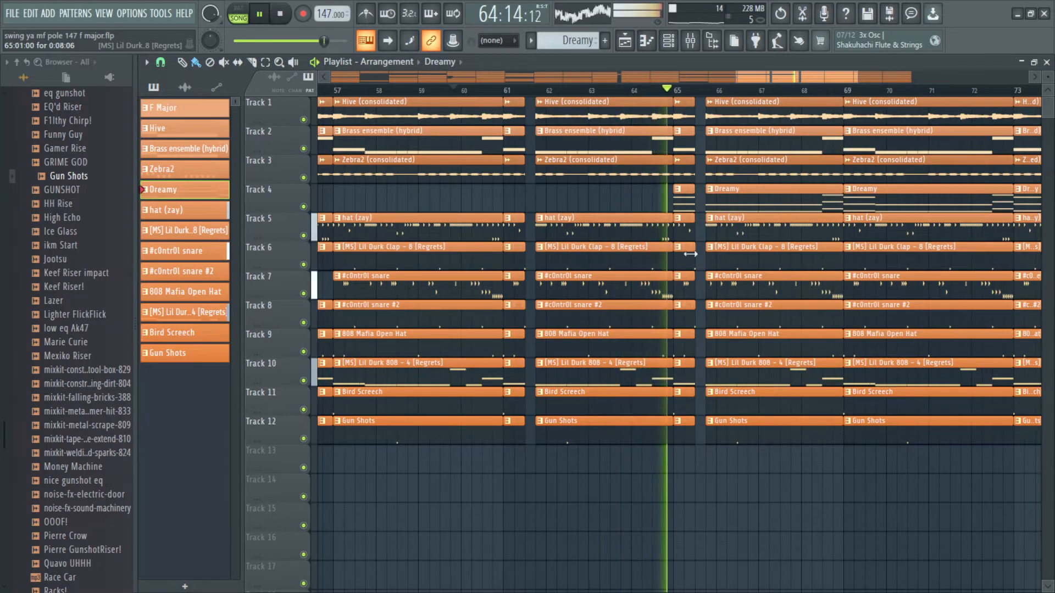
scroll(661, 244, up, 2)
scroll(653, 250, up, 1)
scroll(631, 247, down, 2)
scroll(620, 236, up, 1)
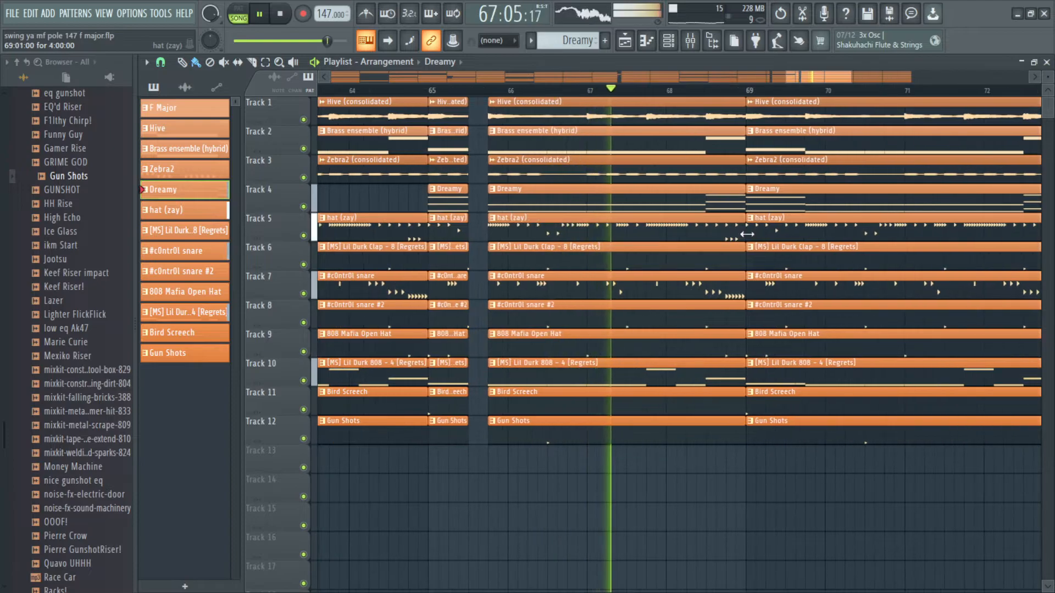
scroll(753, 233, down, 3)
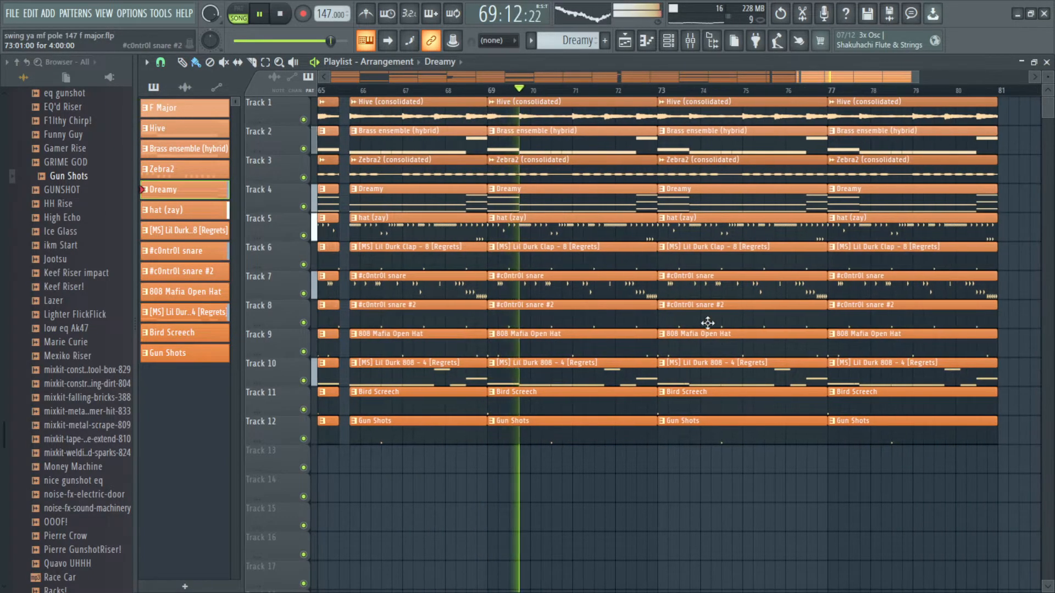
Step: Duplicate the bars 77–80 section of all tracks into bars 81–84
scroll(704, 327, right, 1)
scroll(709, 352, down, 1)
scroll(733, 407, right, 2)
drag(746, 501, 687, 101)
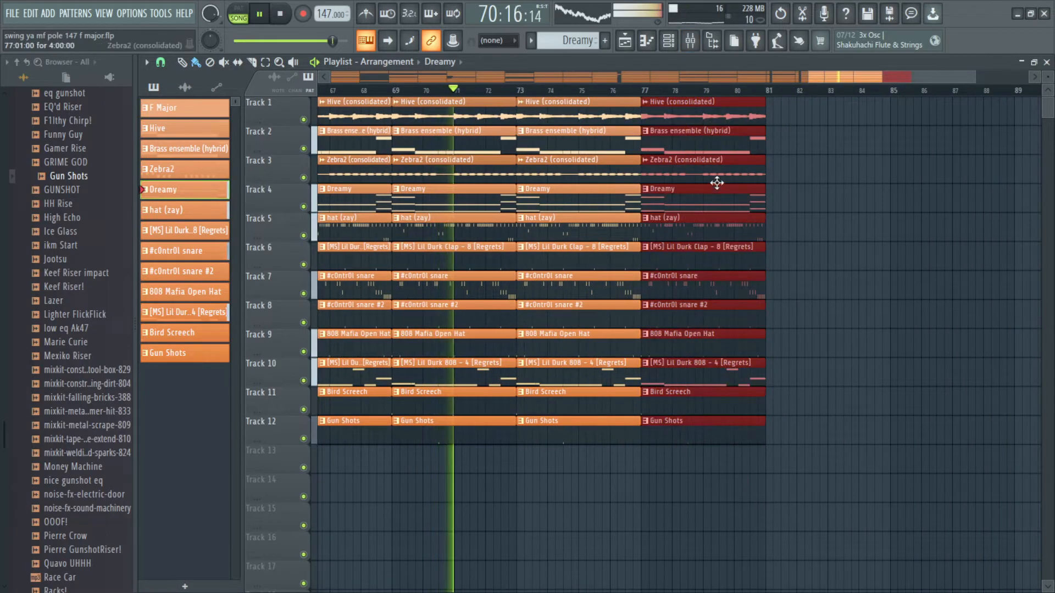
key(ctrl+b)
click(901, 108)
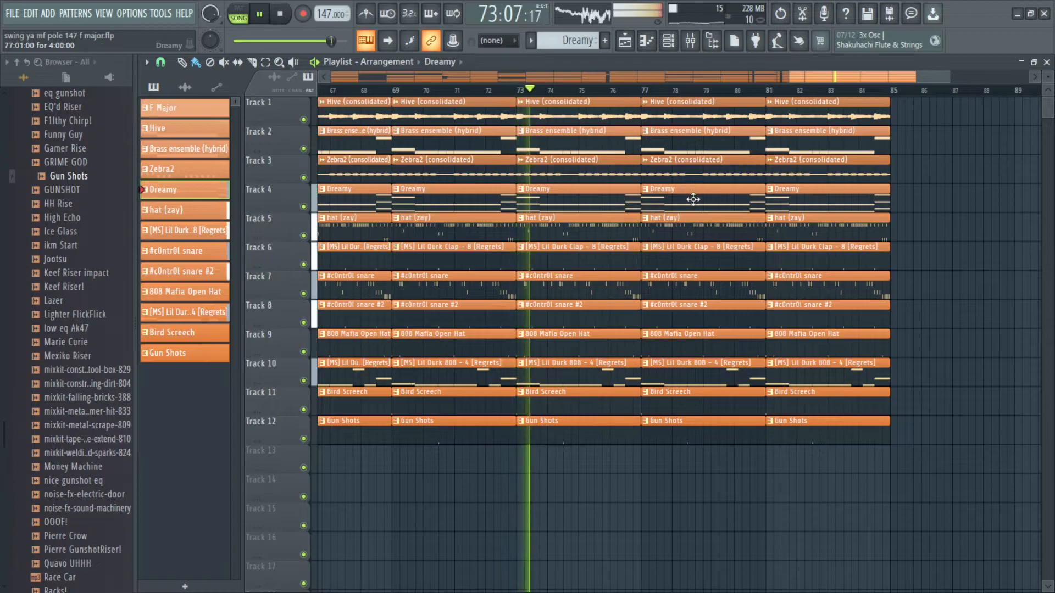
Step: Duplicate the bars 81–84 section of all tracks into bars 85–88
scroll(694, 199, up, 4)
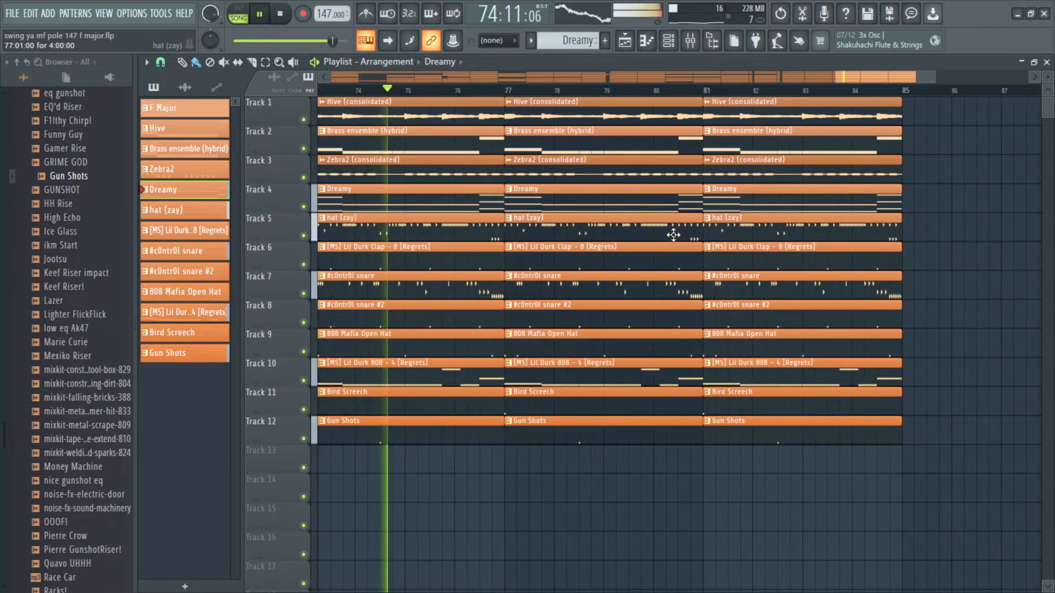
scroll(682, 218, down, 2)
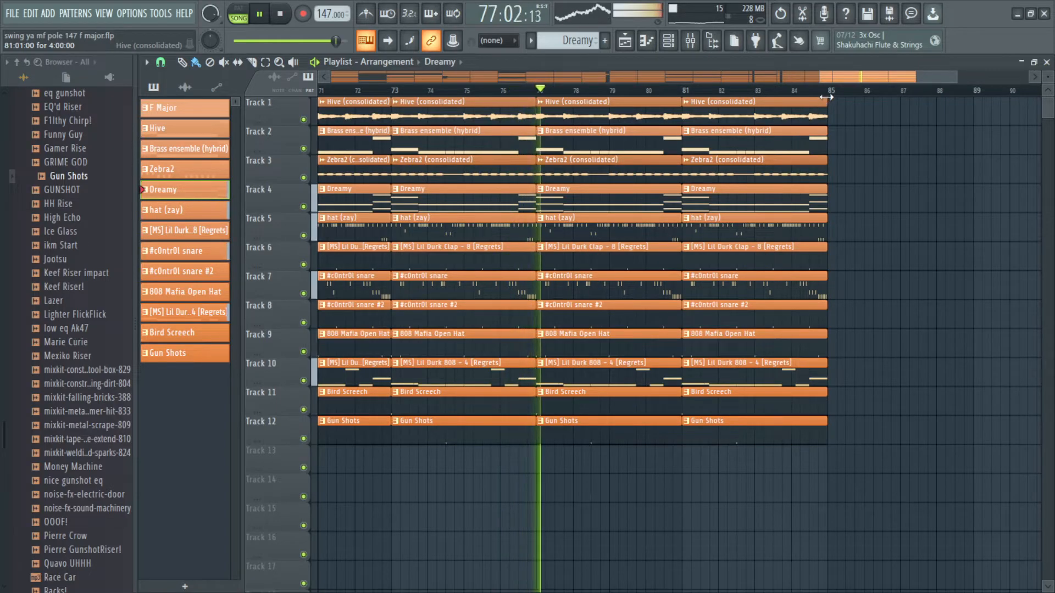
scroll(568, 257, down, 3)
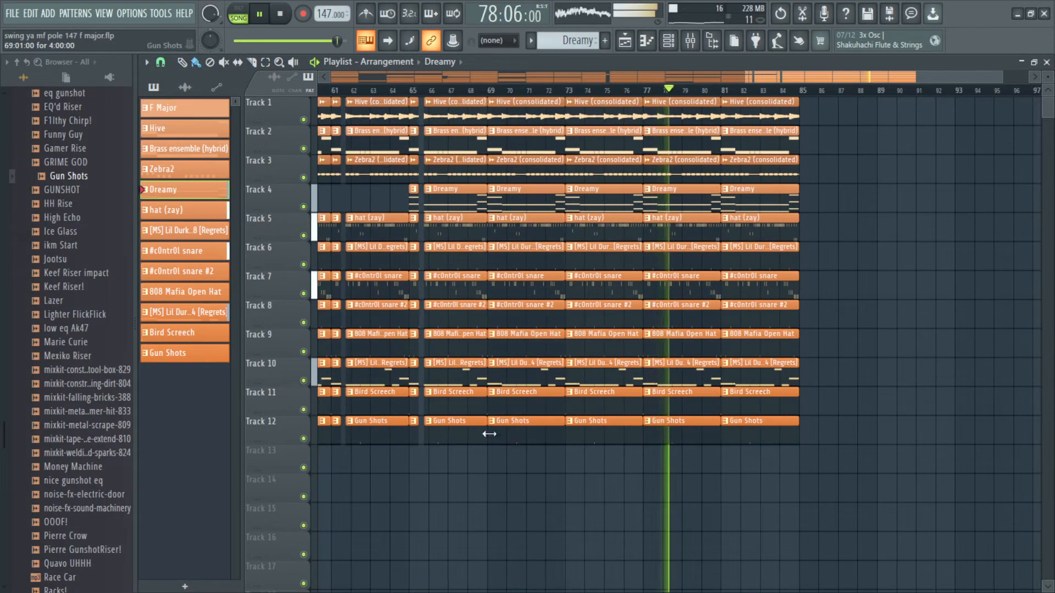
scroll(473, 432, down, 3)
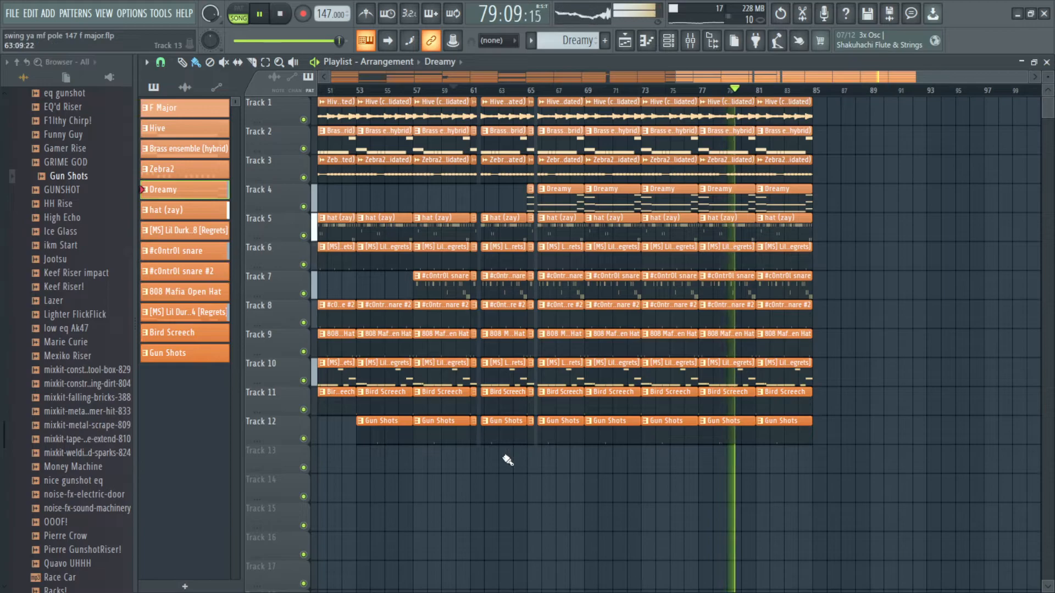
drag(494, 449, 679, 432)
scroll(813, 396, up, 3)
drag(781, 465, 674, 71)
key(ctrl+b)
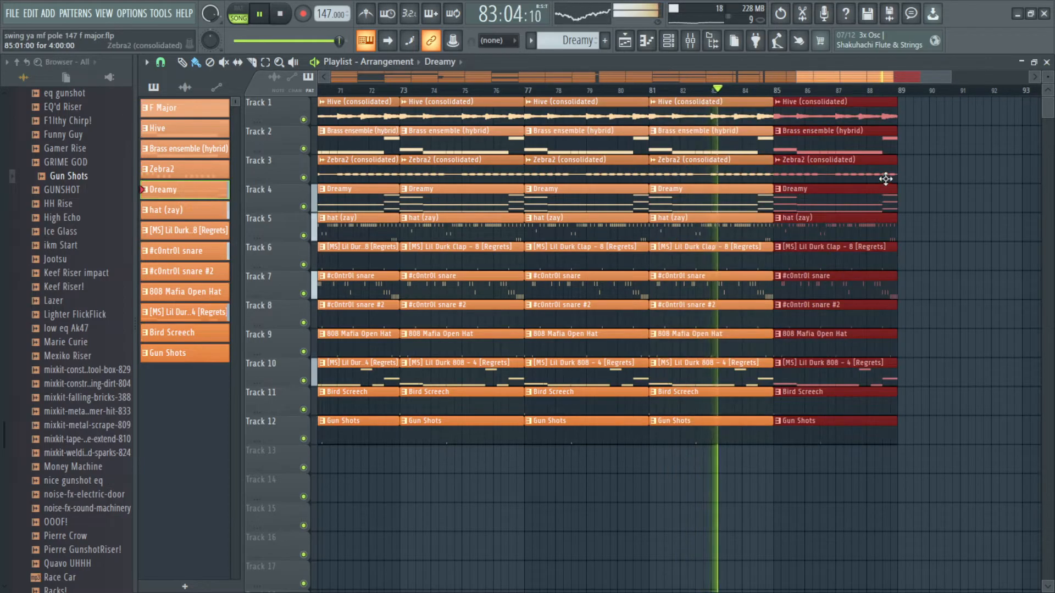
Step: Create a Master Volume automation clip spanning bars 84 to 88 from the mixer's master fader
scroll(898, 124, up, 1)
ctrl+click(908, 107)
drag(890, 92, 701, 106)
click(691, 43)
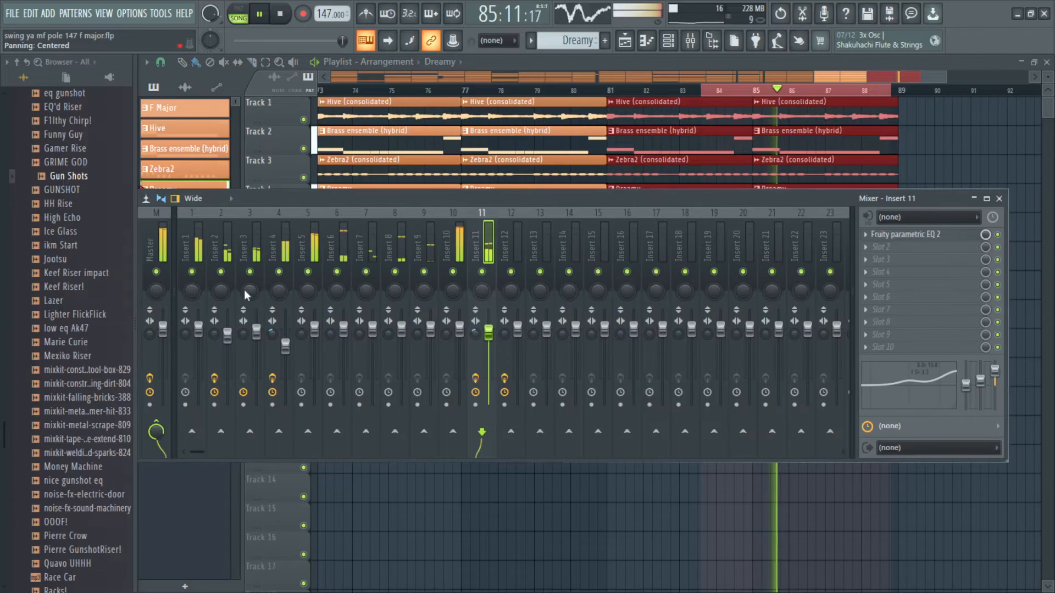
right_click(166, 339)
click(215, 431)
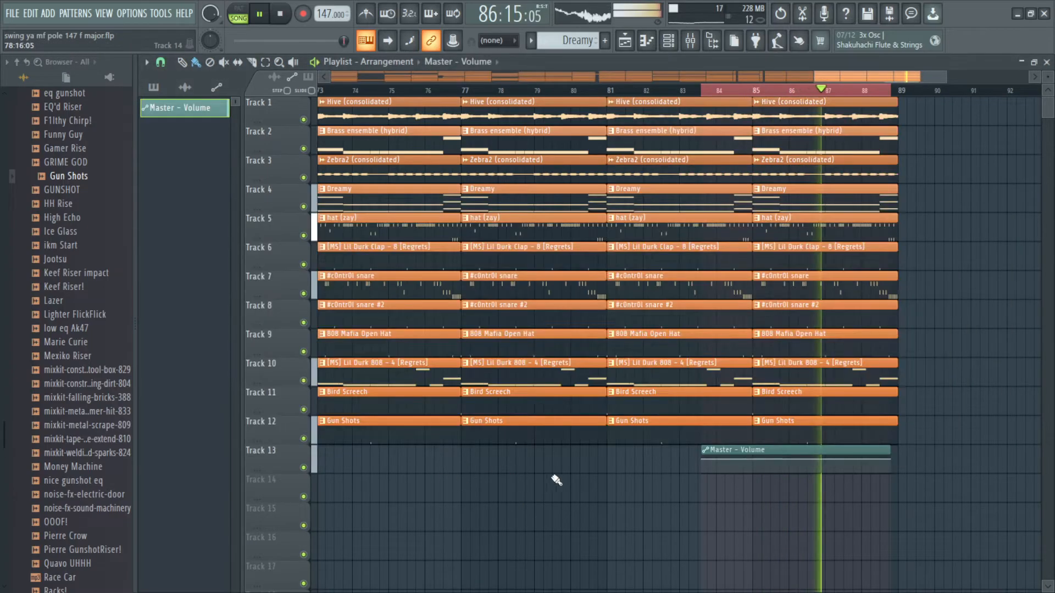
Step: Shape the Master Volume automation into a fade-out from full volume down to silence
scroll(846, 192, up, 3)
scroll(900, 103, down, 2)
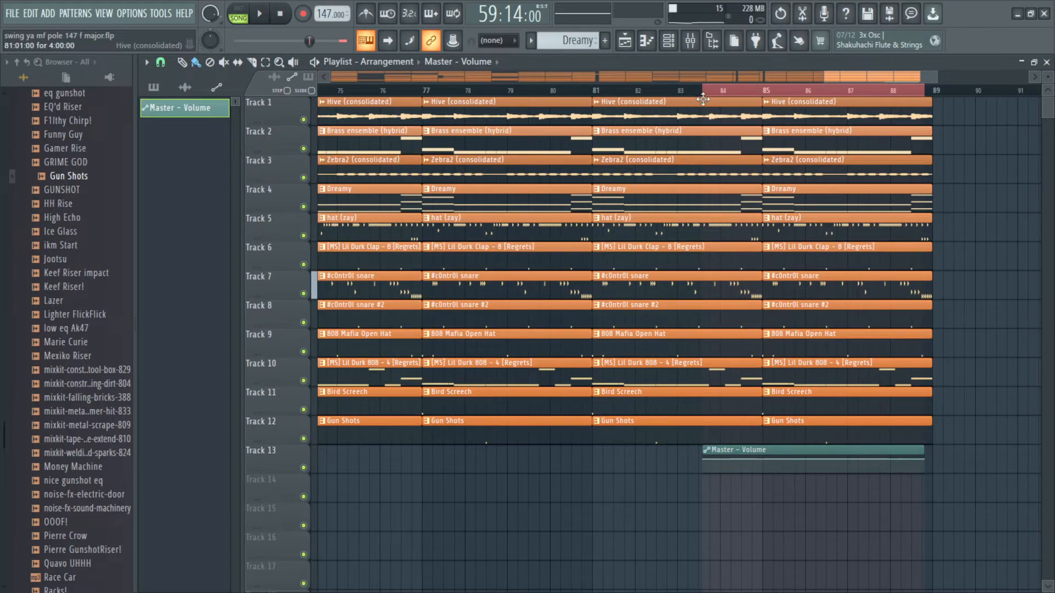
scroll(832, 461, up, 2)
drag(850, 440, 711, 346)
key(ctrl+d)
scroll(821, 388, up, 2)
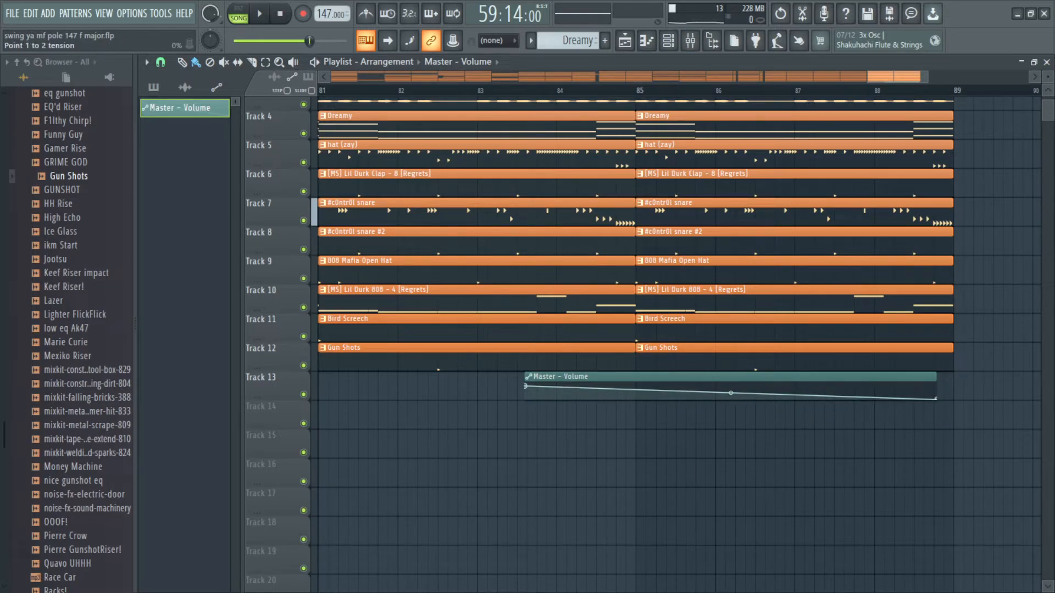
scroll(731, 391, down, 2)
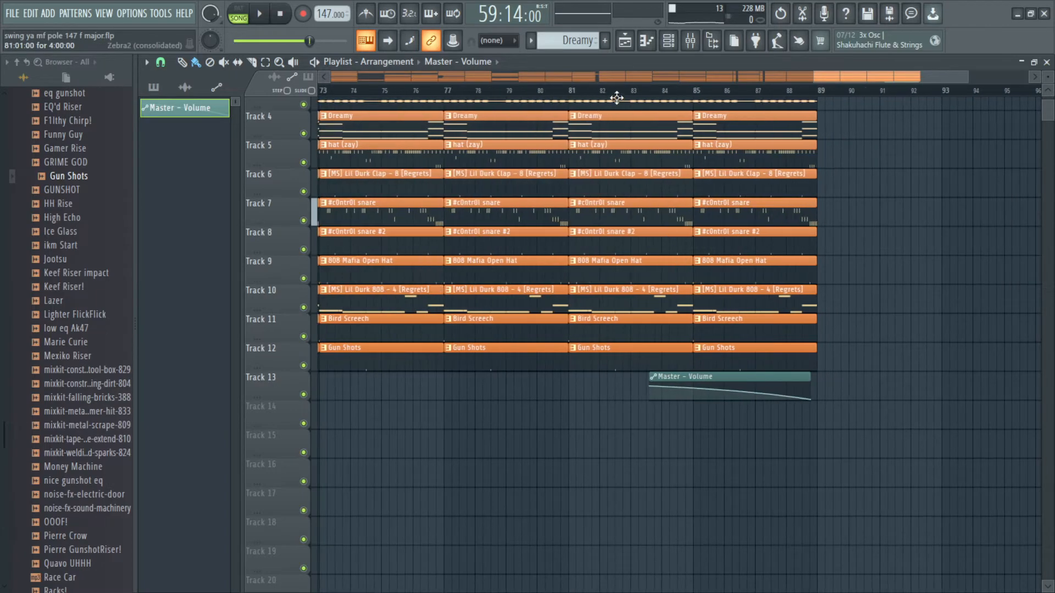
Step: Play the ending and refine the curve of the Master Volume fade-out
key(space)
scroll(683, 278, up, 1)
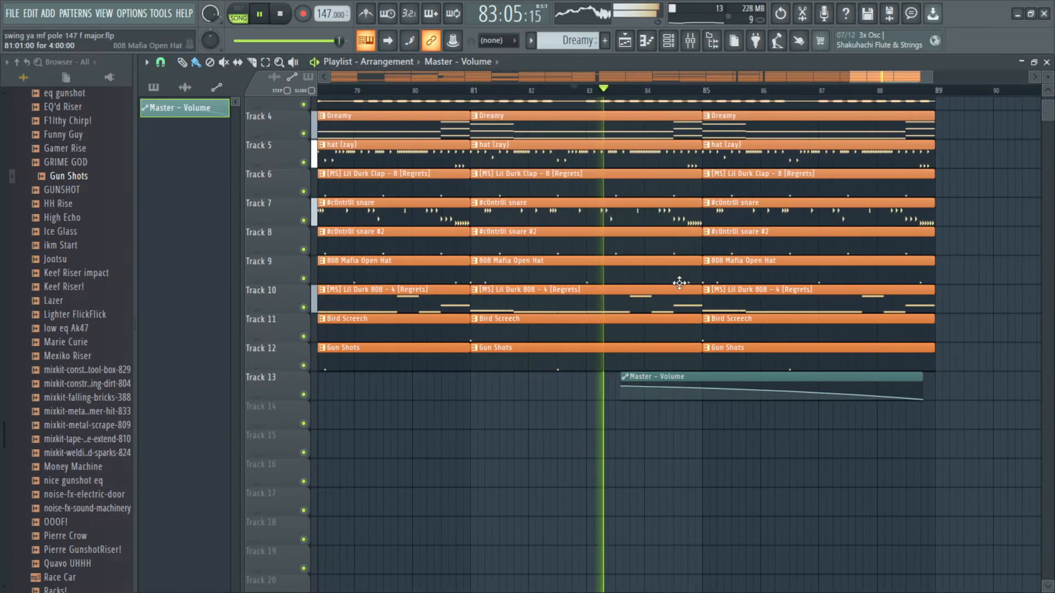
drag(794, 318, 719, 350)
scroll(729, 350, down, 2)
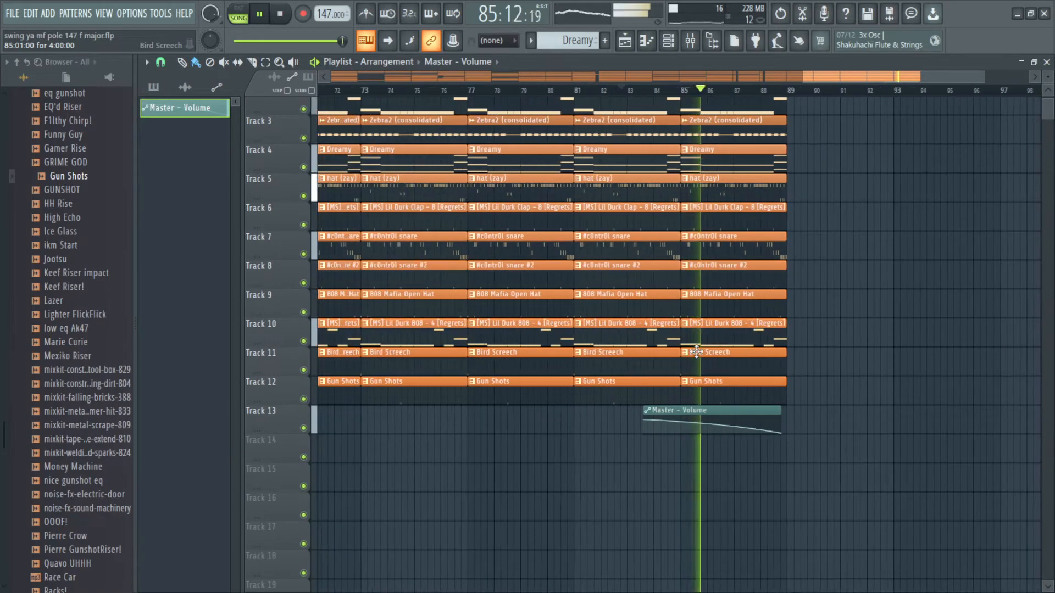
scroll(728, 371, up, 3)
drag(784, 356, 757, 368)
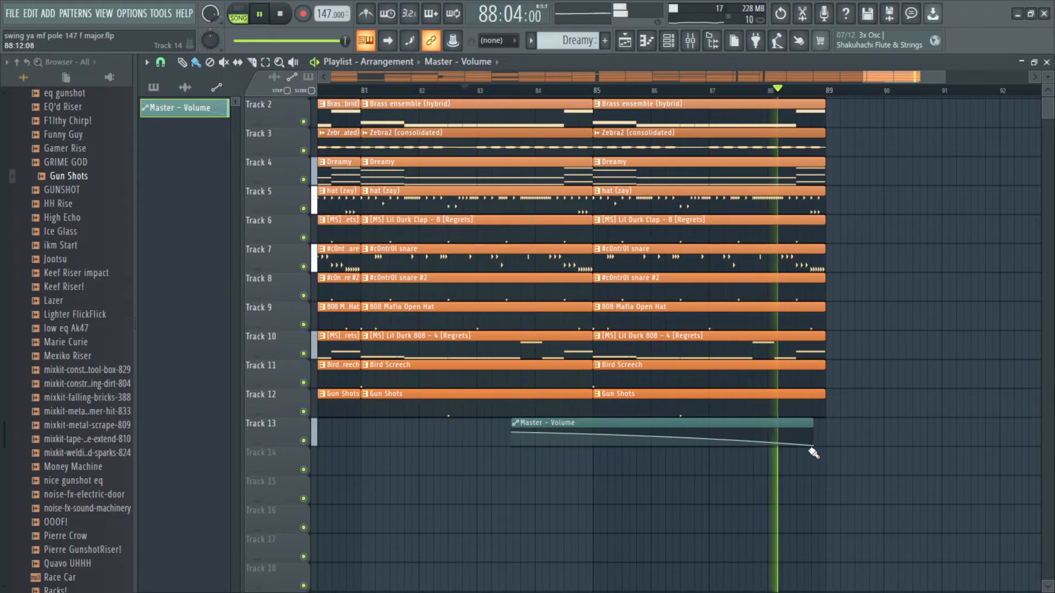
key(space)
Step: Review the full arrangement from bar 1 to the end
scroll(714, 348, down, 5)
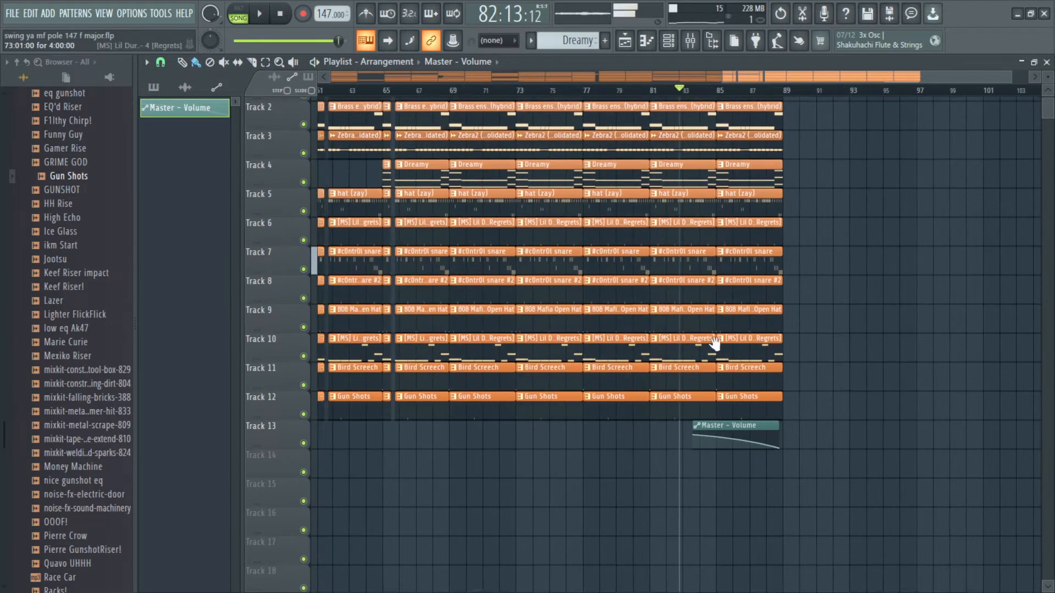
scroll(505, 417, up, 4)
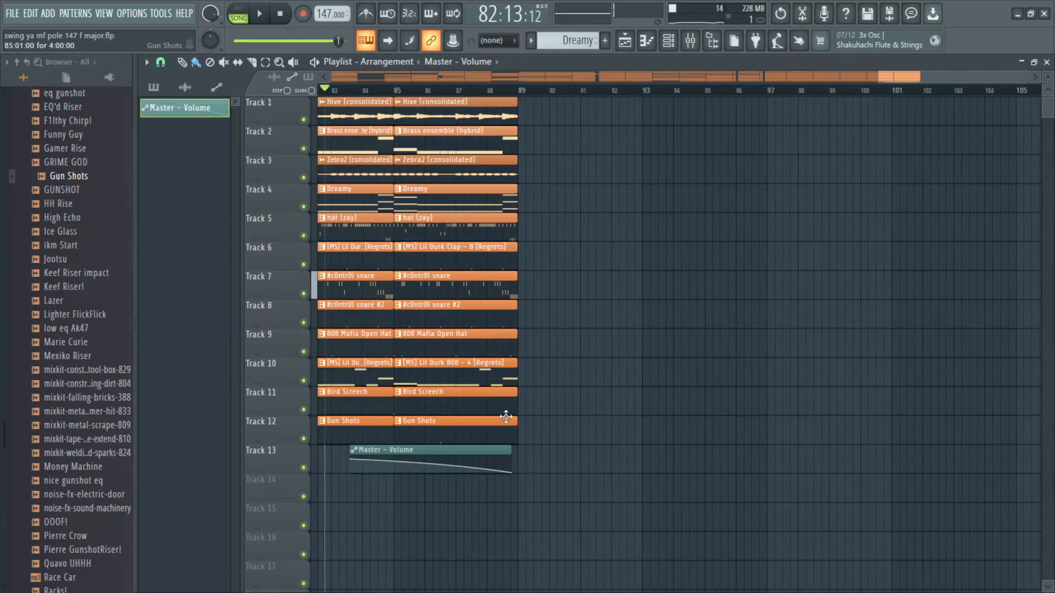
scroll(506, 418, up, 3)
mouse_move(605, 437)
mouse_down()
mouse_move(558, 96)
mouse_move(677, 117)
mouse_move(613, 156)
mouse_up()
scroll(650, 160, down, 2)
click(686, 164)
scroll(748, 141, down, 7)
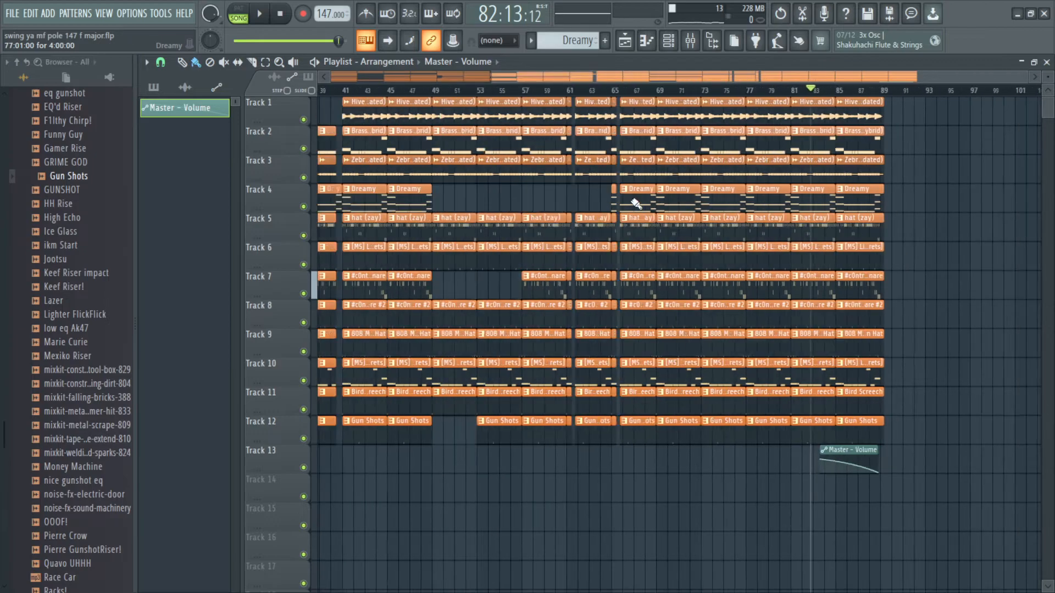
scroll(544, 192, down, 1)
scroll(517, 313, up, 2)
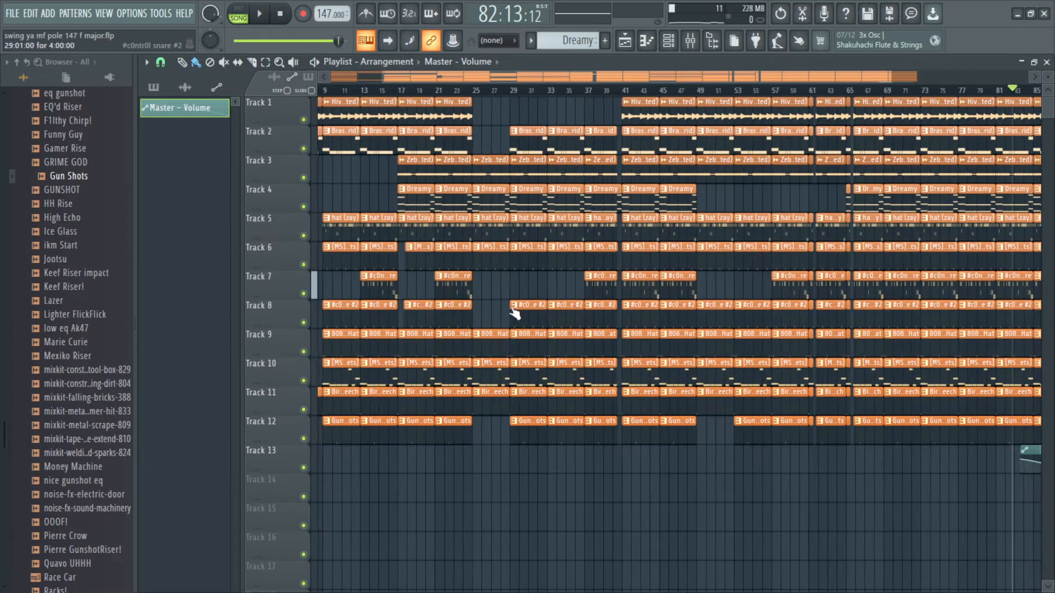
scroll(536, 307, down, 2)
scroll(907, 348, down, 1)
scroll(908, 348, down, 1)
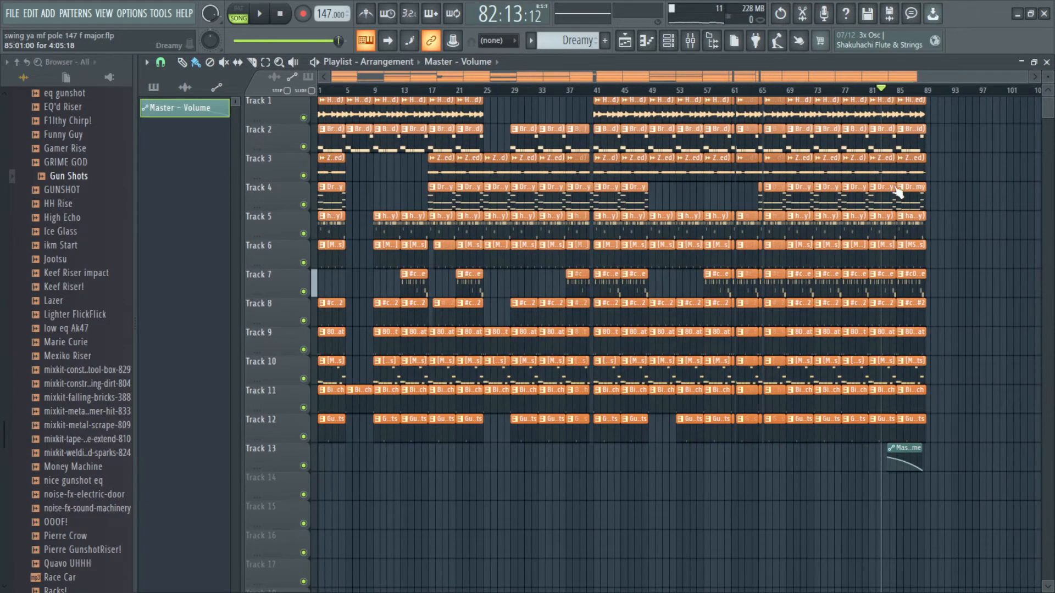
drag(932, 498, 324, 112)
ctrl+click(551, 483)
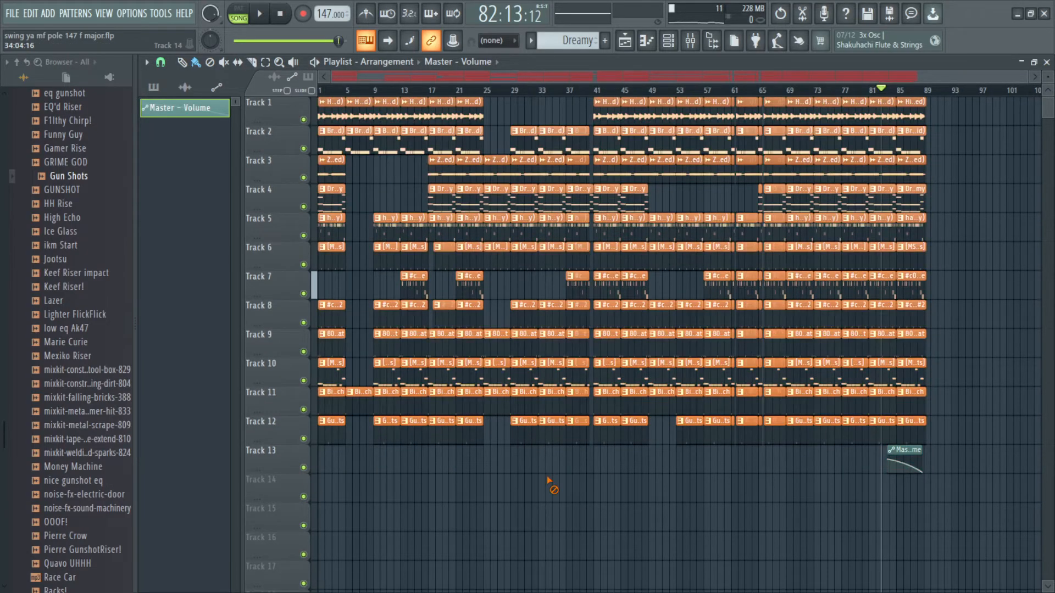
scroll(458, 267, up, 2)
scroll(457, 267, down, 2)
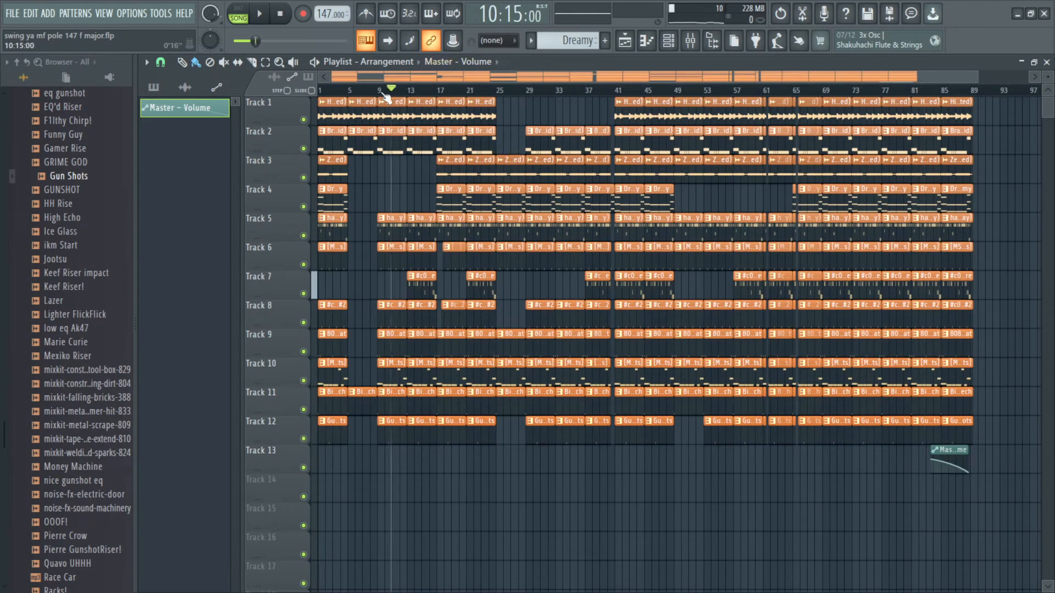
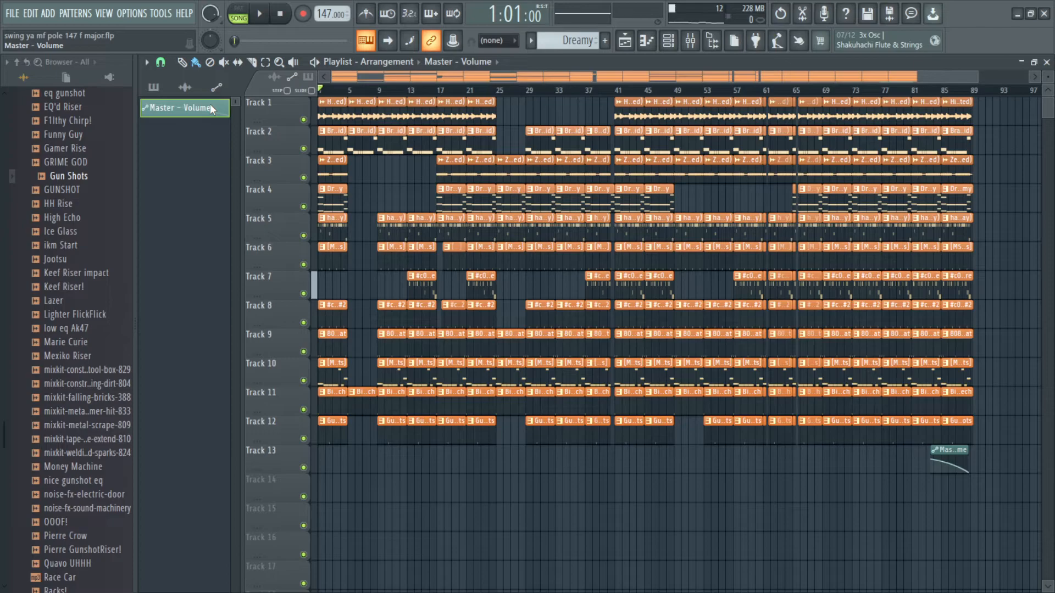
ctrl+scroll(317, 110, up, 3)
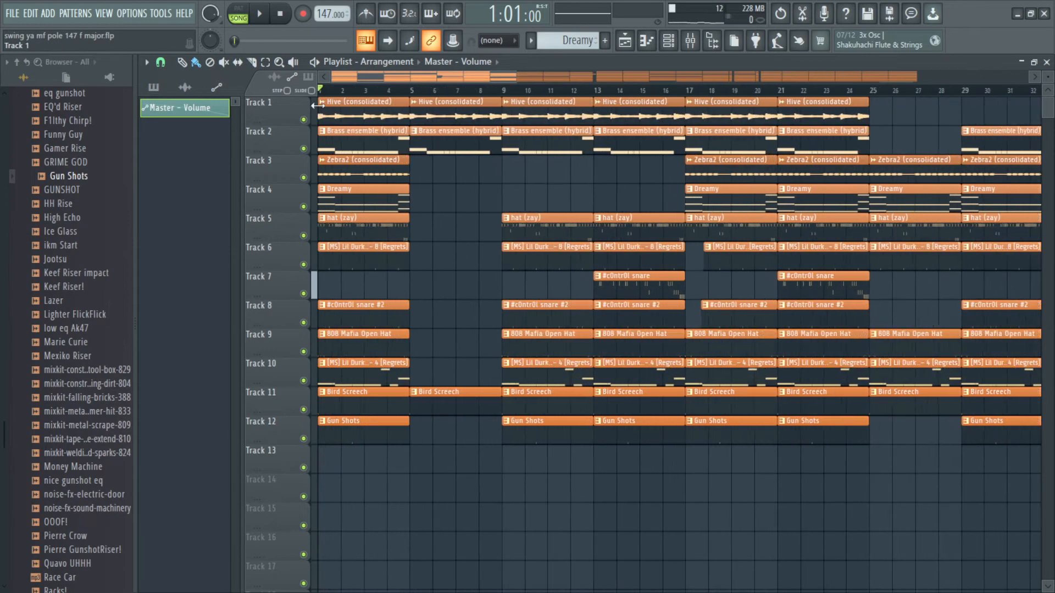
ctrl+scroll(522, 200, down, 3)
ctrl+scroll(445, 190, down, 2)
ctrl+scroll(388, 233, down, 2)
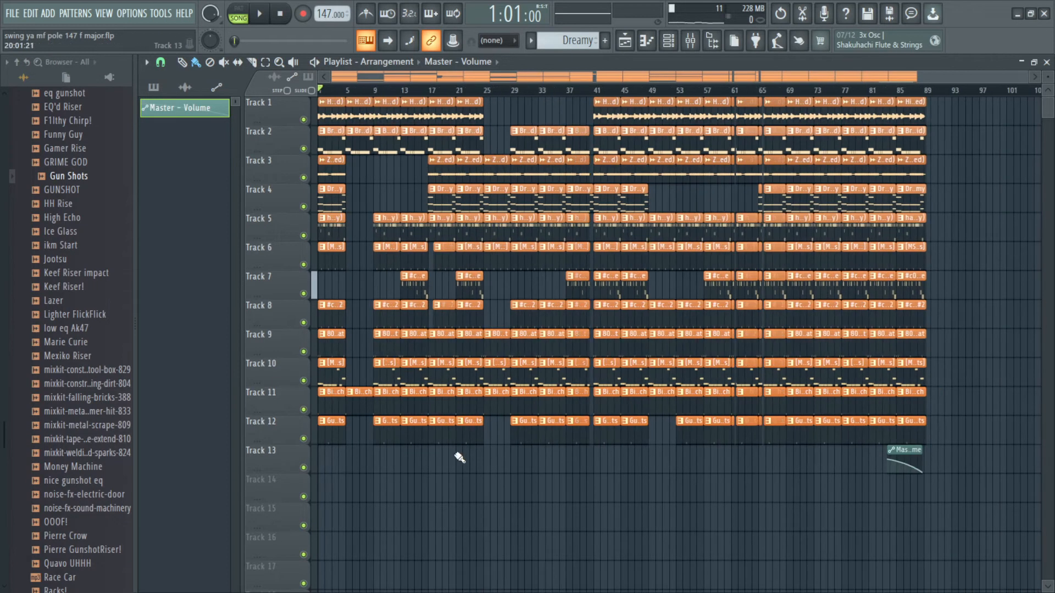
key(ctrl+a)
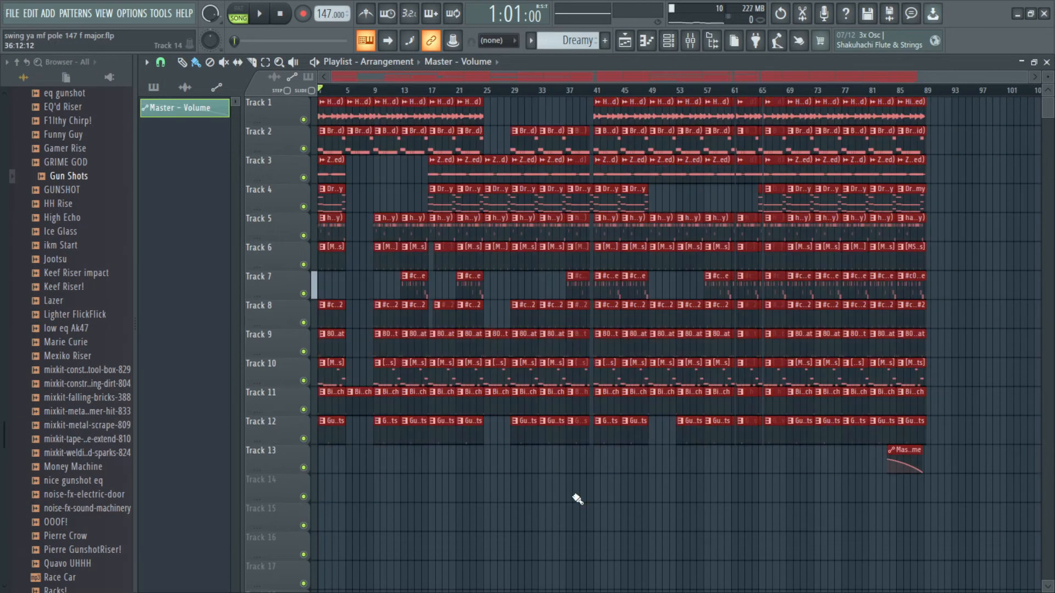
ctrl+scroll(516, 494, up, 3)
ctrl+scroll(562, 487, down, 2)
ctrl+click(495, 483)
ctrl+scroll(453, 395, down, 1)
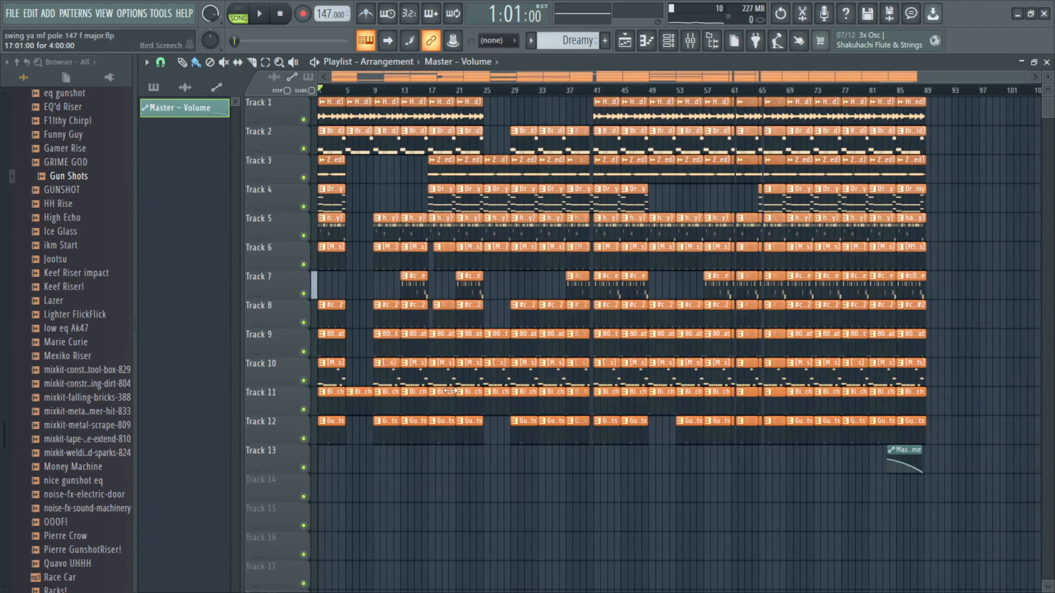
ctrl+drag(925, 446, 329, 110)
ctrl+click(659, 500)
ctrl+scroll(455, 263, up, 3)
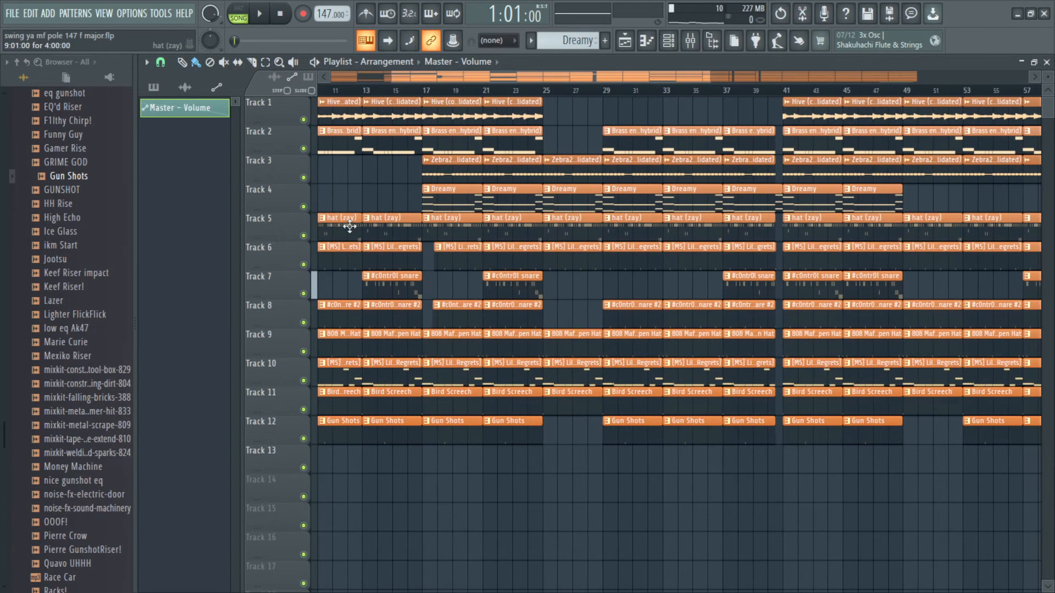
ctrl+scroll(456, 191, down, 3)
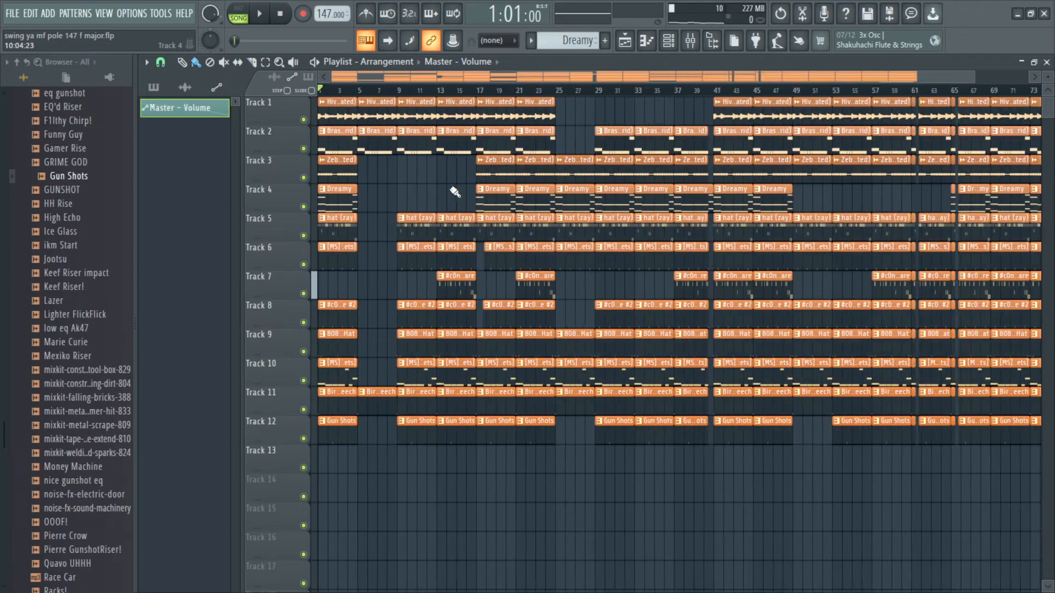
ctrl+scroll(360, 214, up, 3)
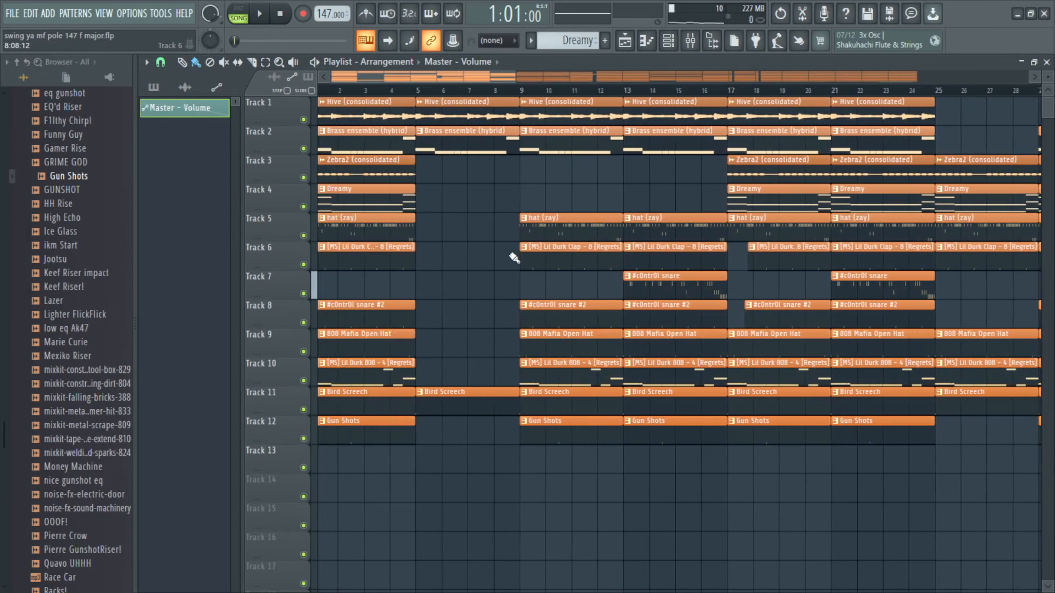
ctrl+scroll(407, 230, down, 2)
ctrl+scroll(362, 214, down, 2)
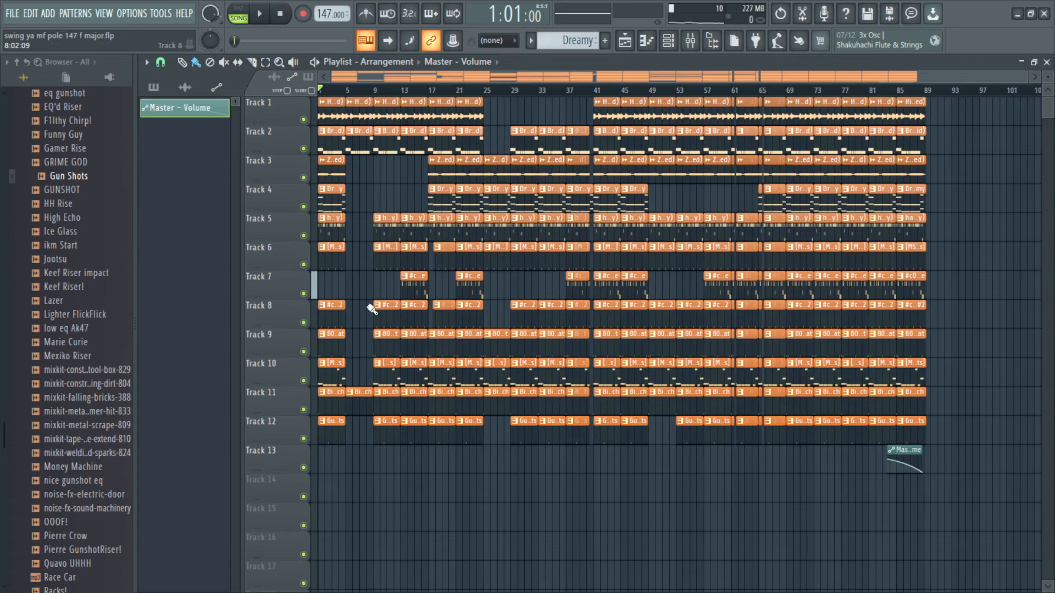
drag(986, 480, 1, 88)
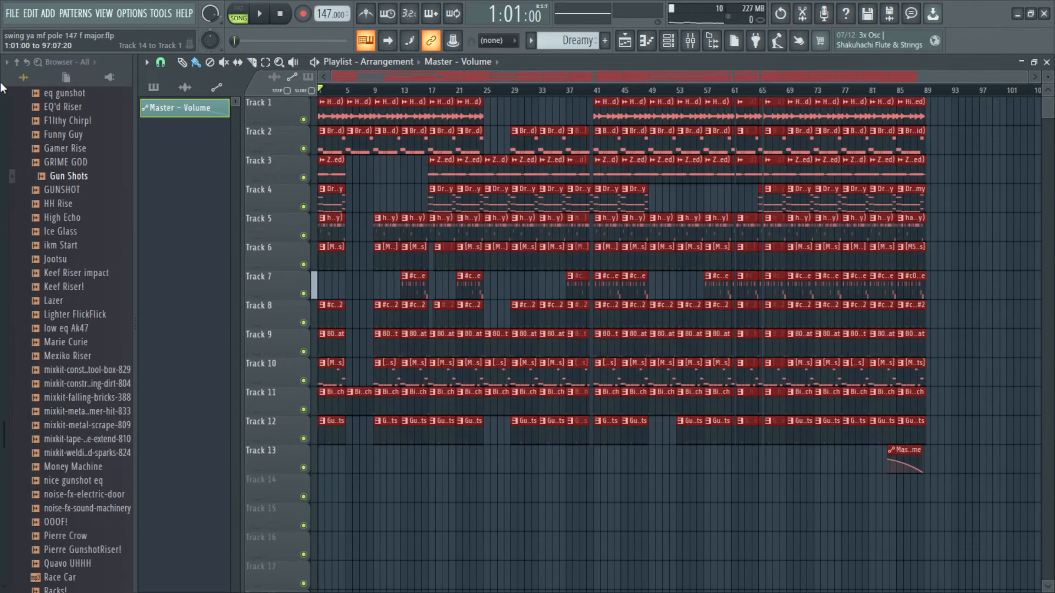
ctrl+scroll(377, 307, up, 5)
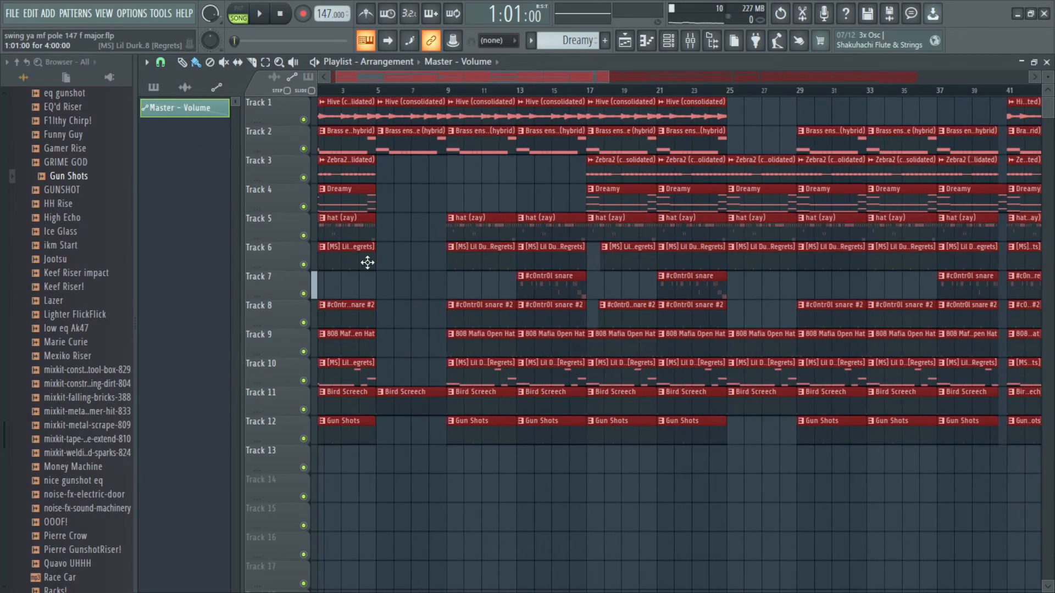
click(409, 267)
ctrl+scroll(409, 268, down, 5)
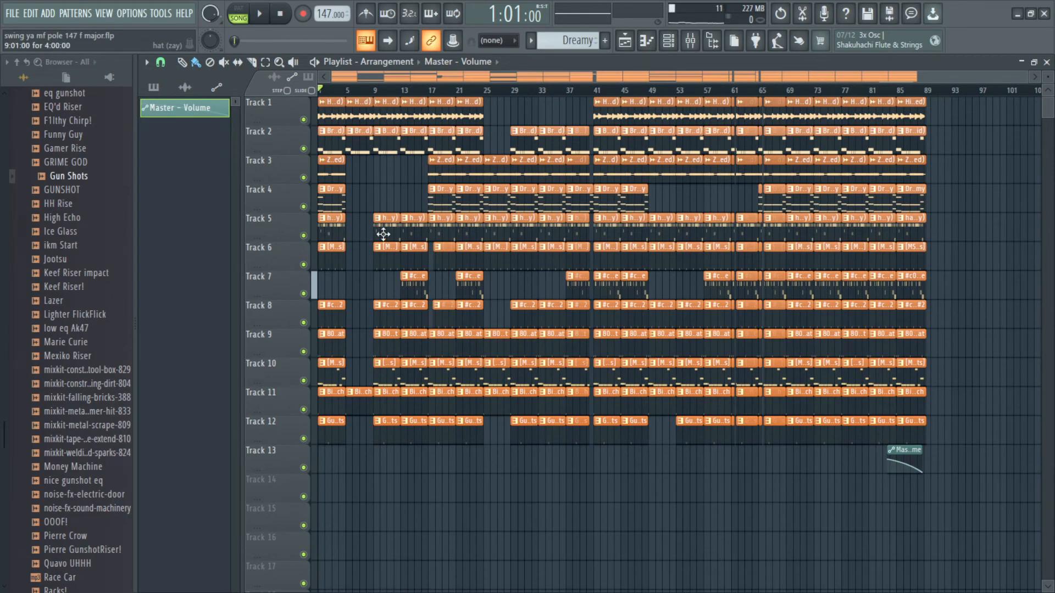
ctrl+scroll(376, 220, up, 5)
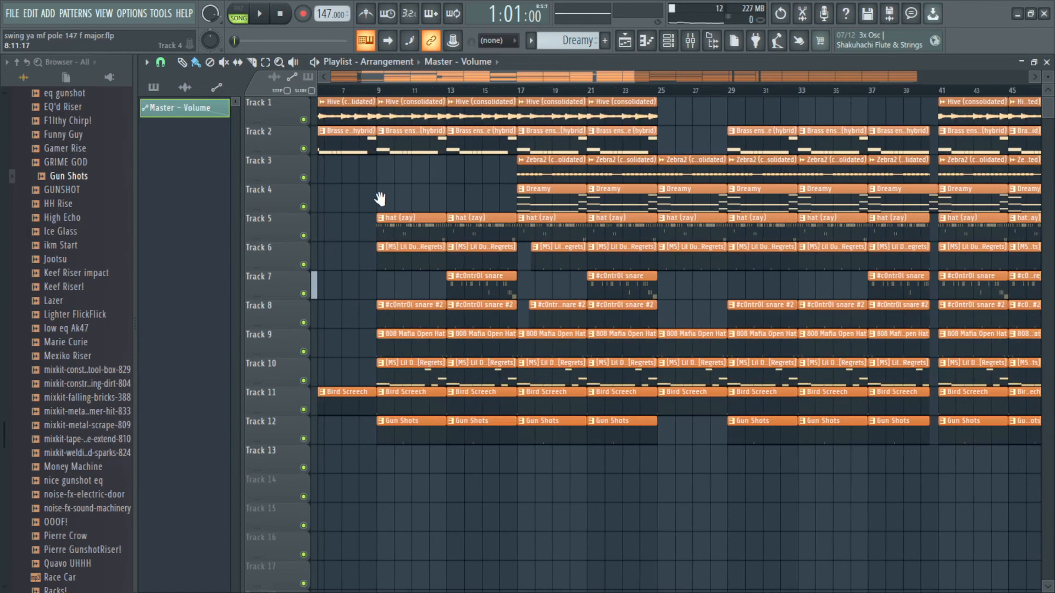
ctrl+scroll(438, 364, up, 3)
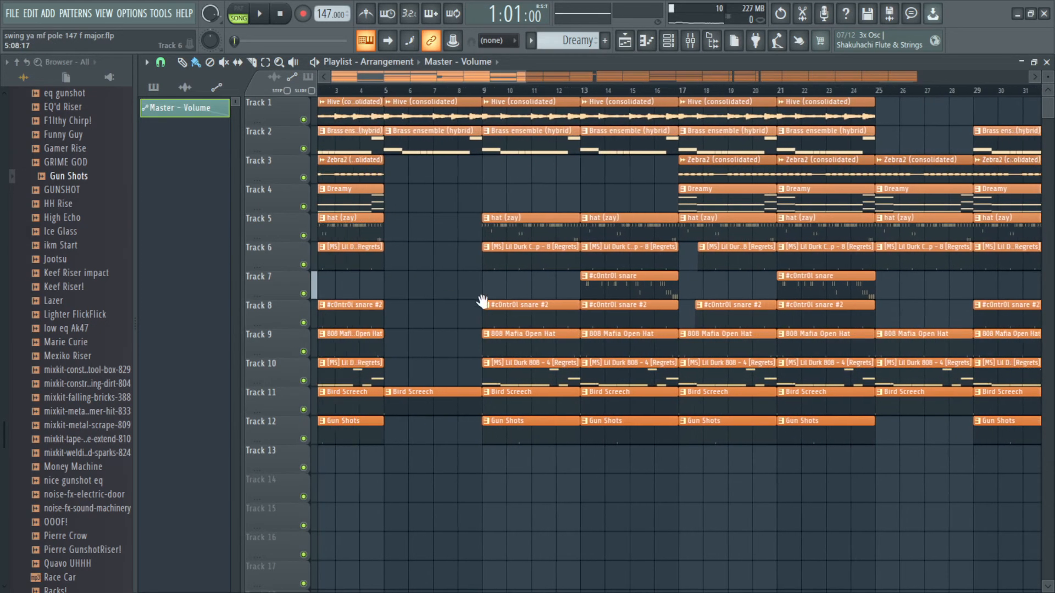
ctrl+scroll(445, 220, down, 3)
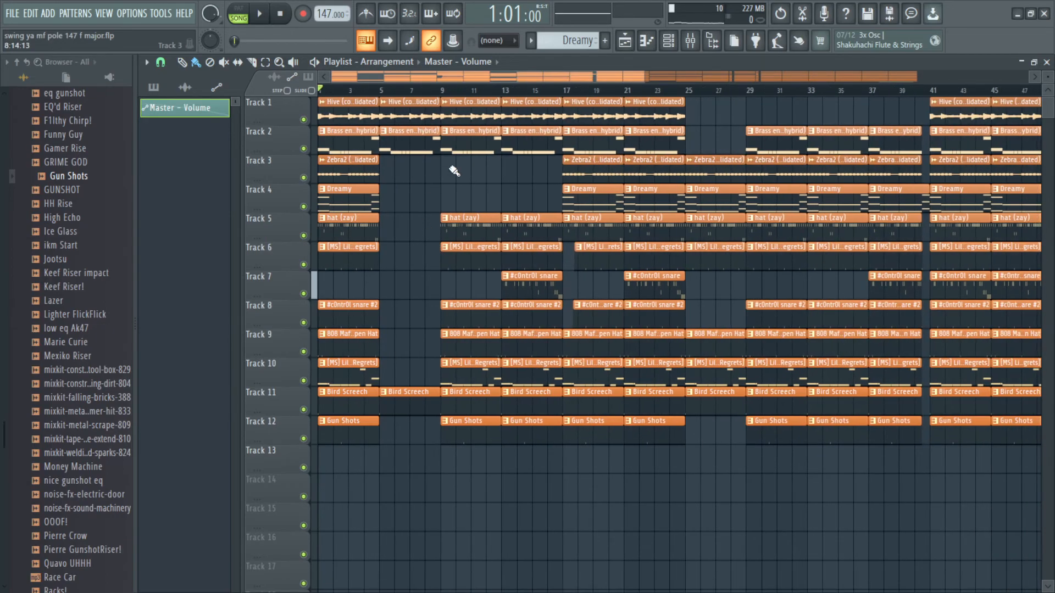
ctrl+scroll(396, 266, down, 2)
ctrl+drag(409, 285, 309, 218)
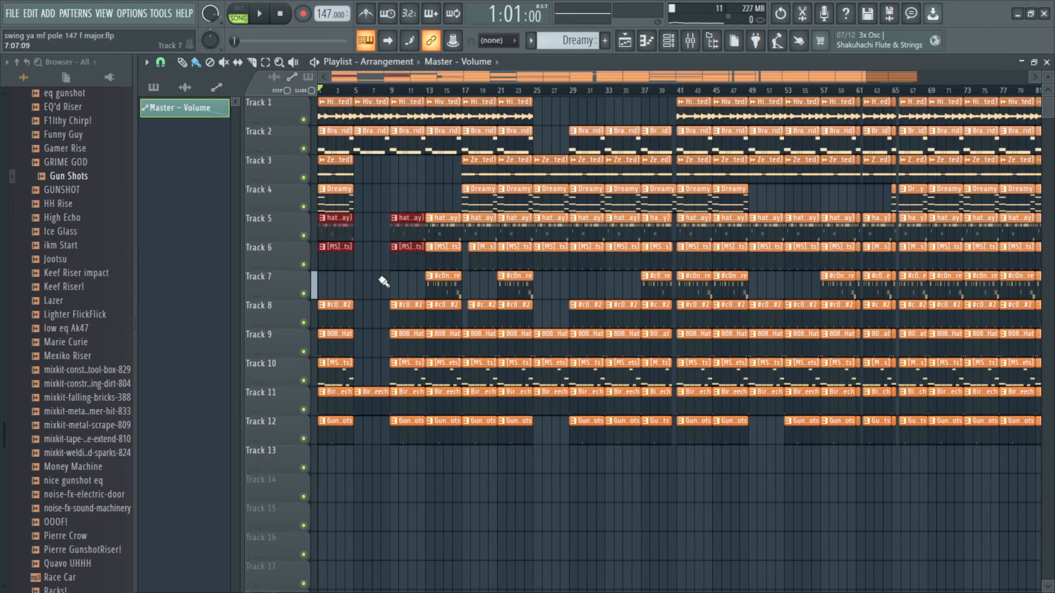
ctrl+click(374, 287)
ctrl+scroll(340, 318, down, 1)
ctrl+drag(957, 500, 314, 101)
ctrl+click(577, 503)
ctrl+drag(997, 512, 318, 99)
ctrl+drag(993, 501, 317, 99)
scroll(479, 330, up, 2)
scroll(480, 330, down, 2)
ctrl+drag(958, 497, 316, 97)
scroll(438, 262, up, 2)
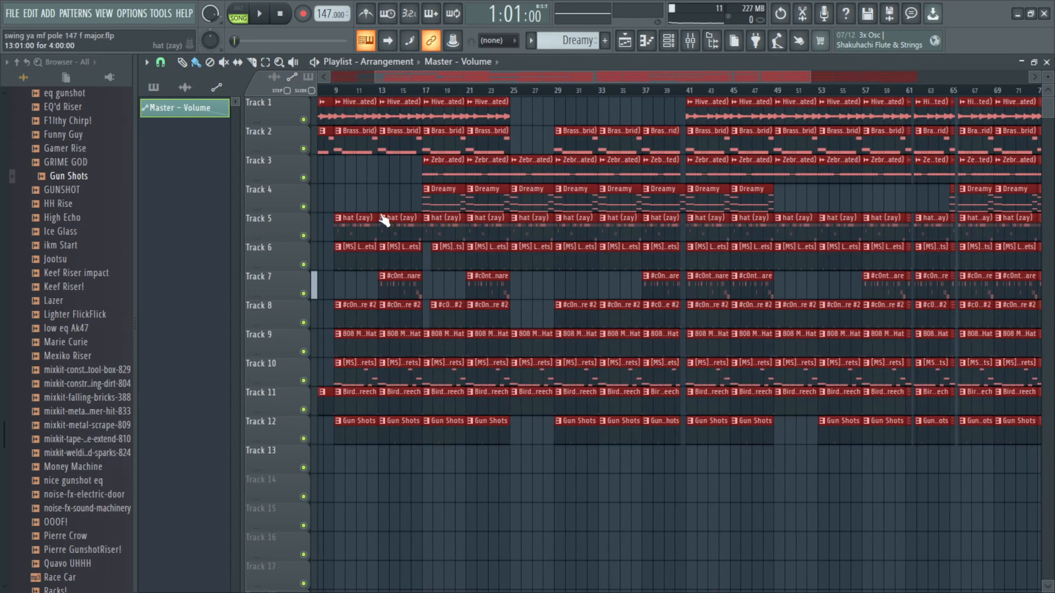
ctrl+click(379, 199)
scroll(353, 193, up, 2)
scroll(485, 234, left, 2)
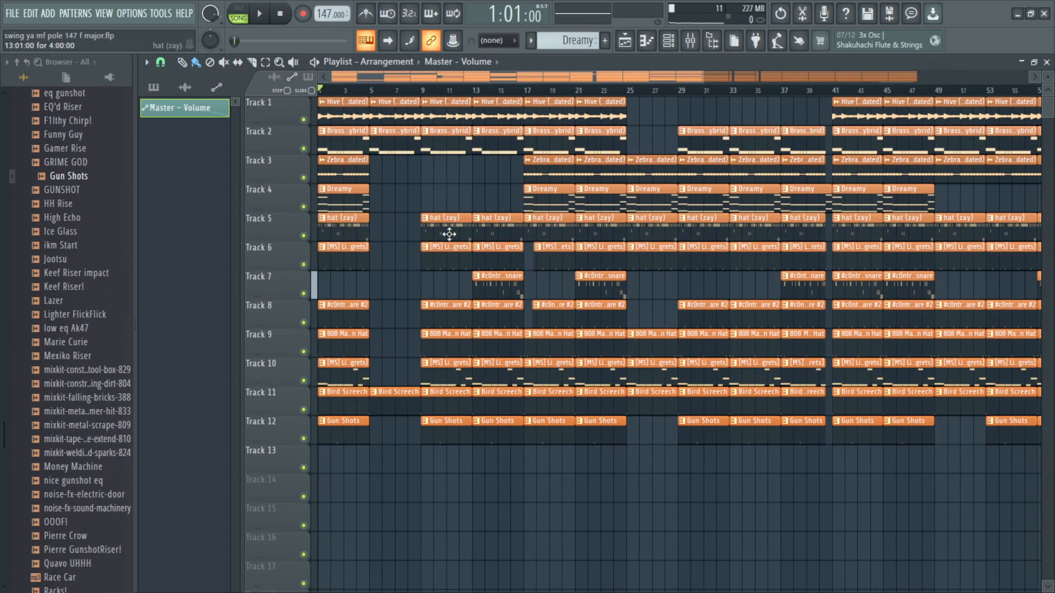
scroll(400, 254, up, 4)
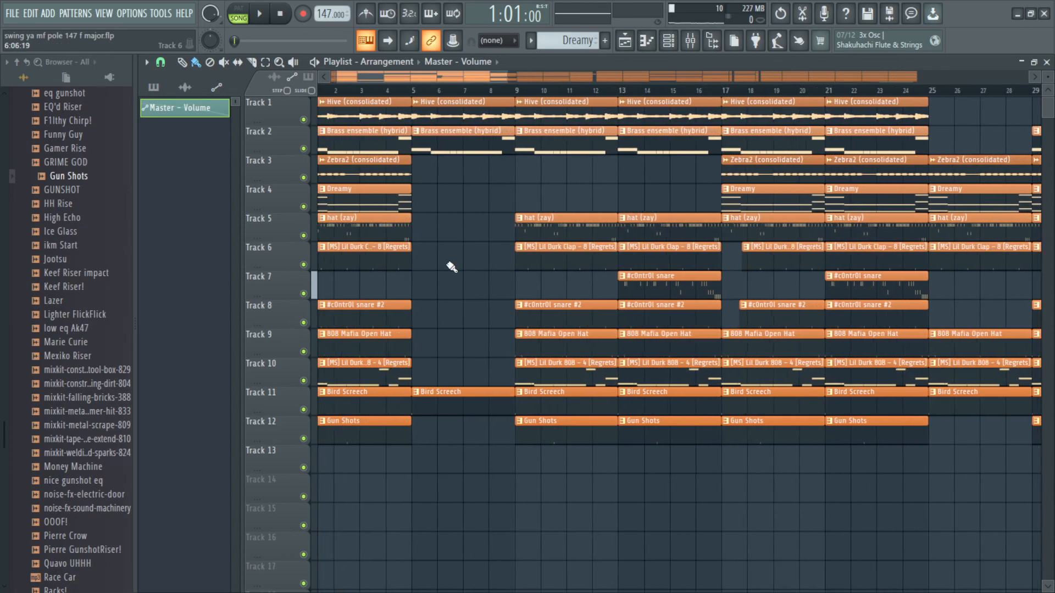